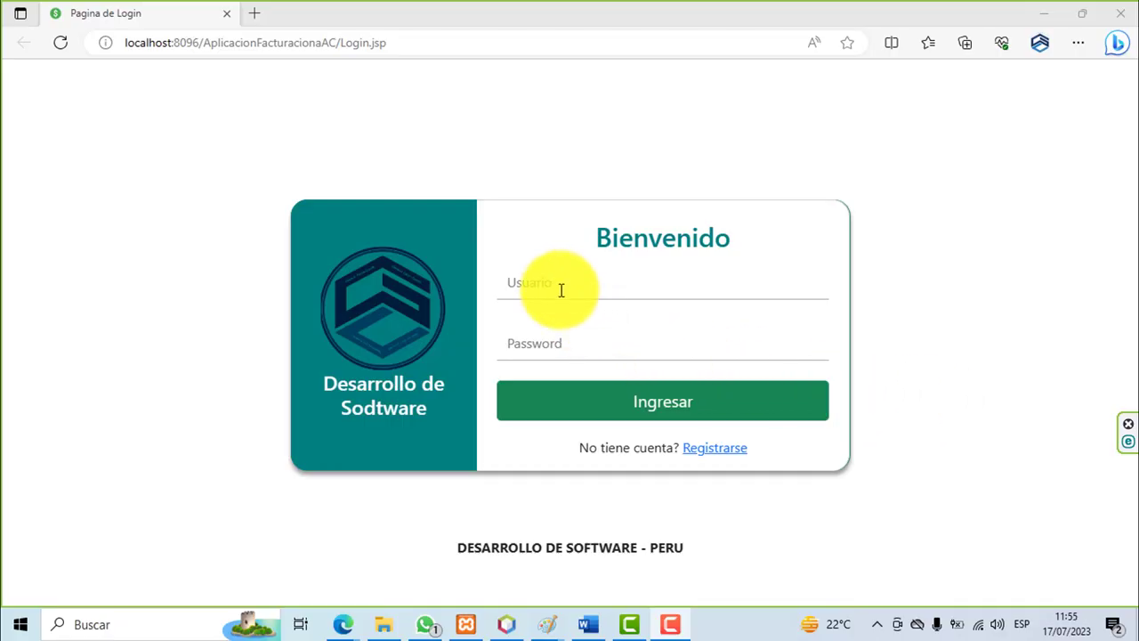
Step: Log in to SOFT VENTAS with the user's username and password to reach the Inicio page
left_click(559, 289)
type("d")
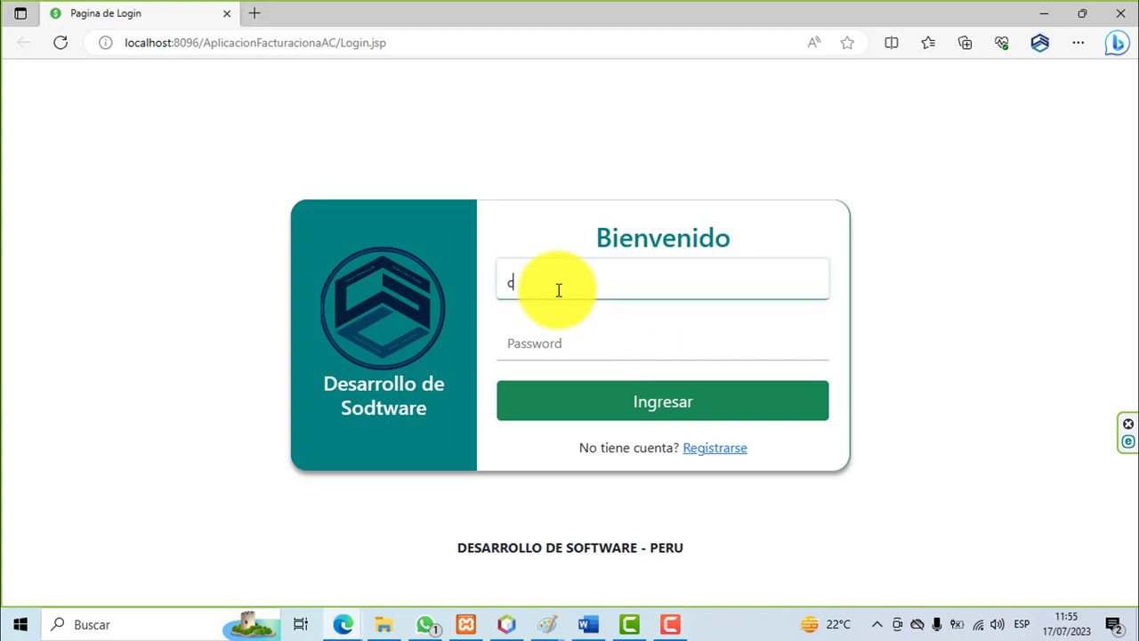
left_click(551, 341)
type("12")
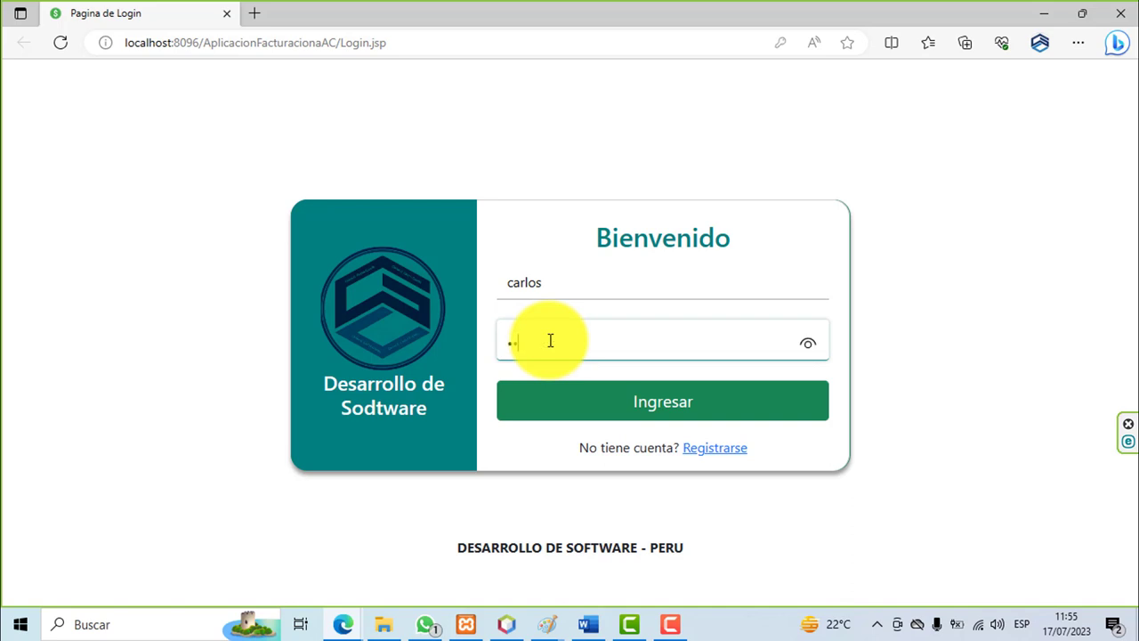
left_click(653, 403)
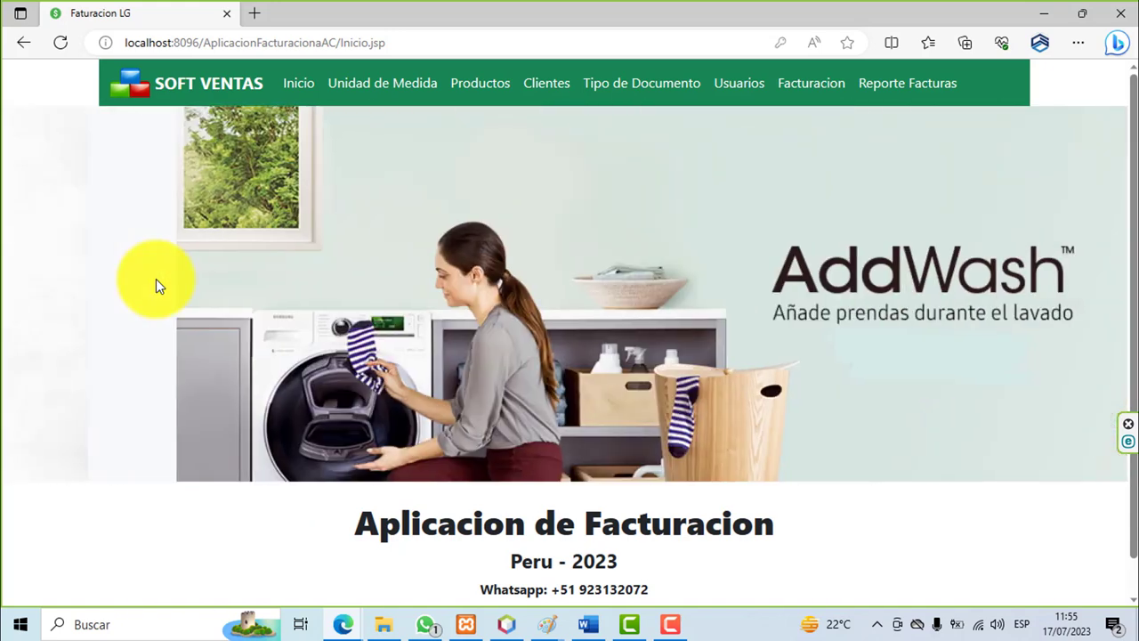
Step: On the units of measure page, add unit um001 named Unidad
left_click(368, 92)
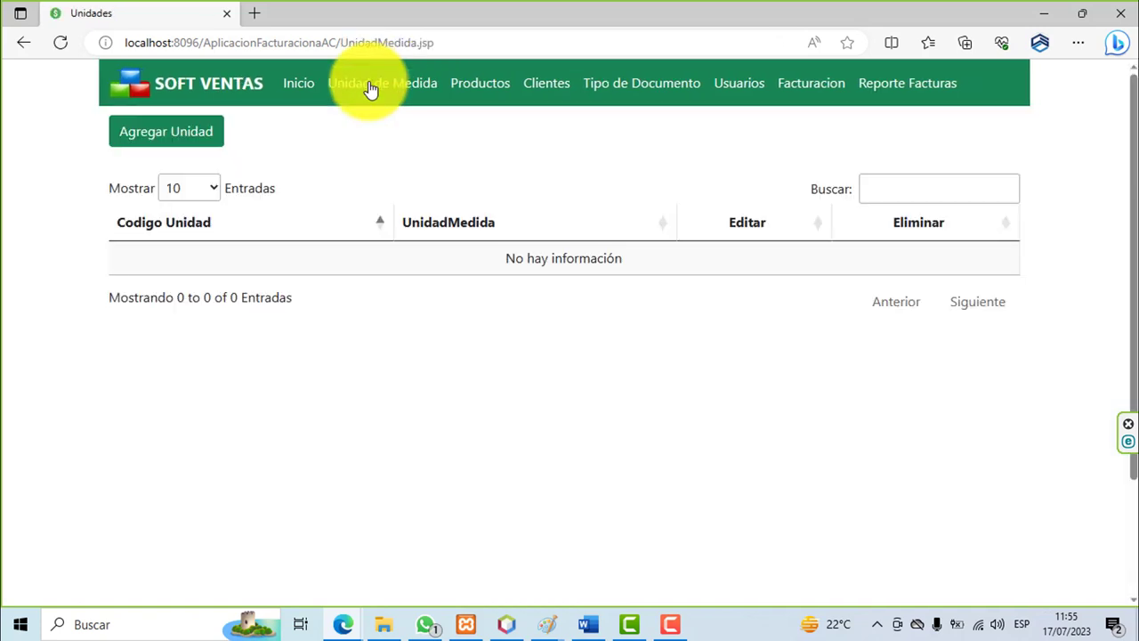
left_click(209, 136)
left_click(618, 301)
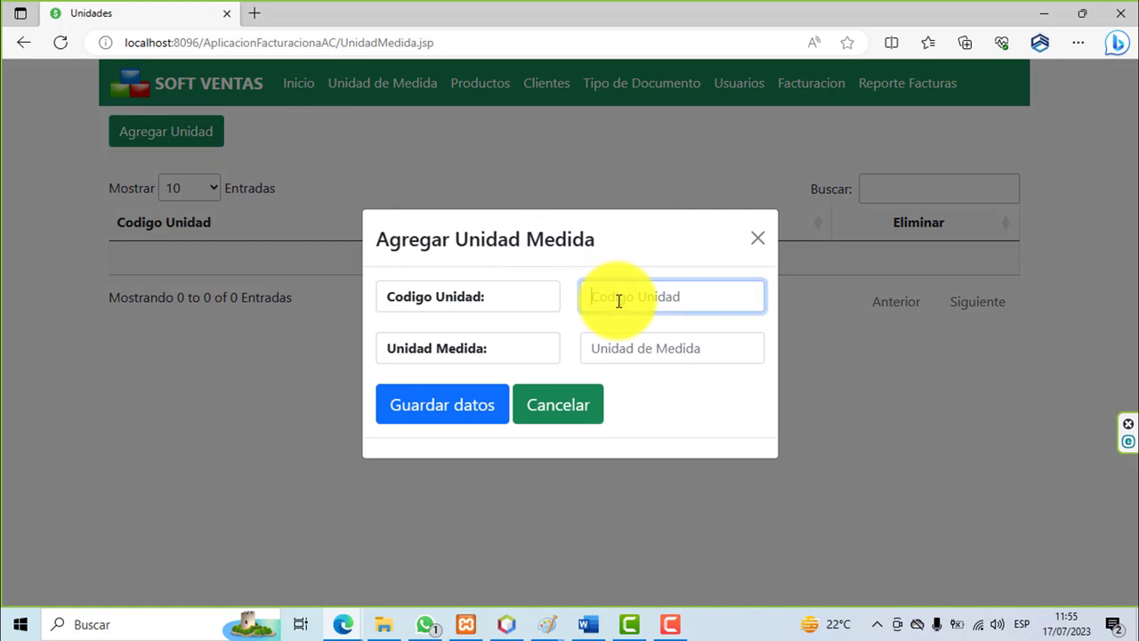
type("um001")
left_click(633, 338)
type("Unidad")
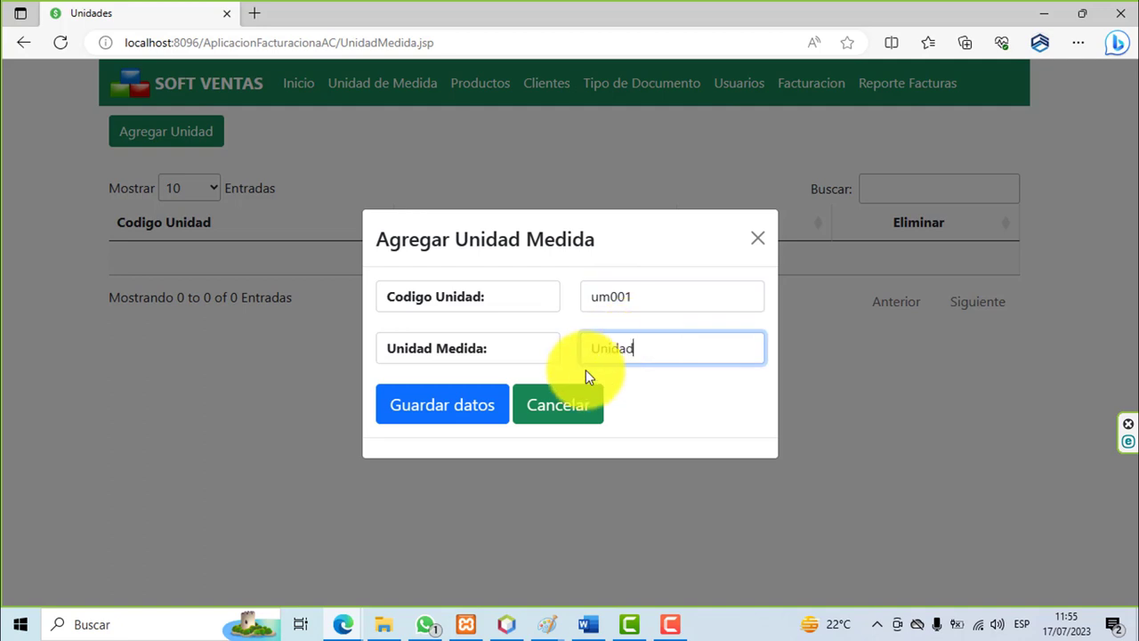
left_click(491, 405)
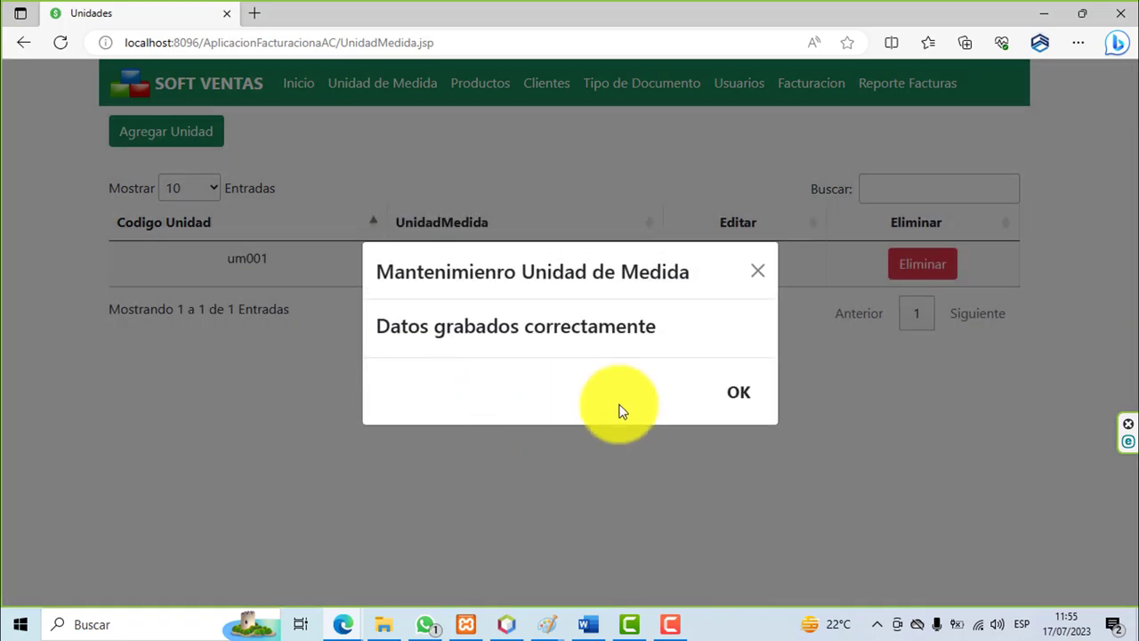
left_click(734, 406)
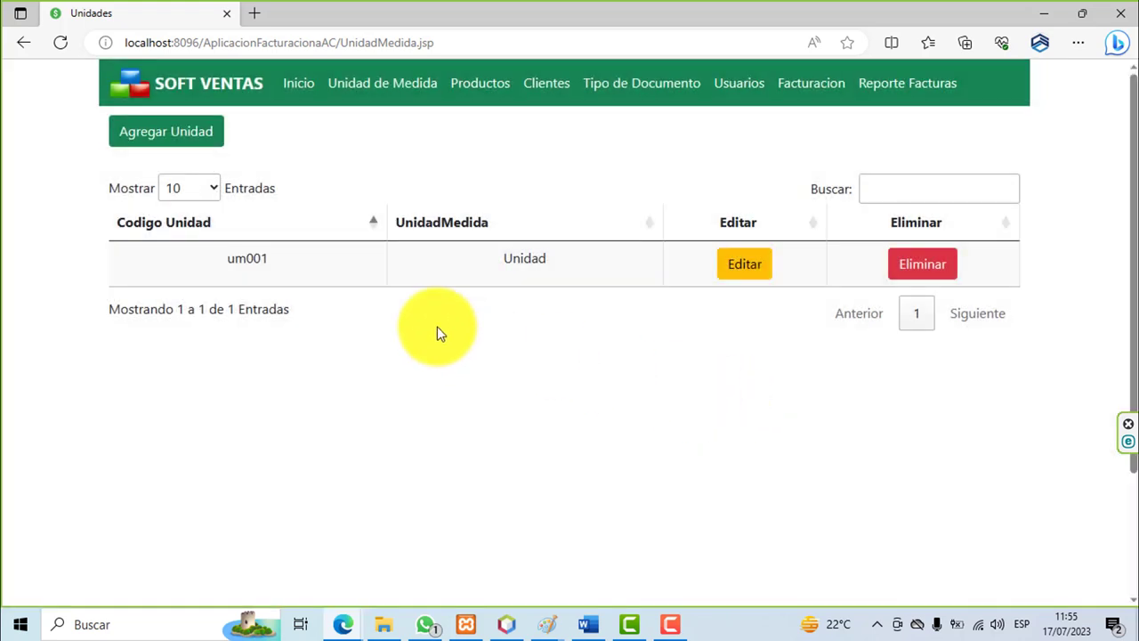
Step: Add unit um002 named Kilos
left_click(189, 132)
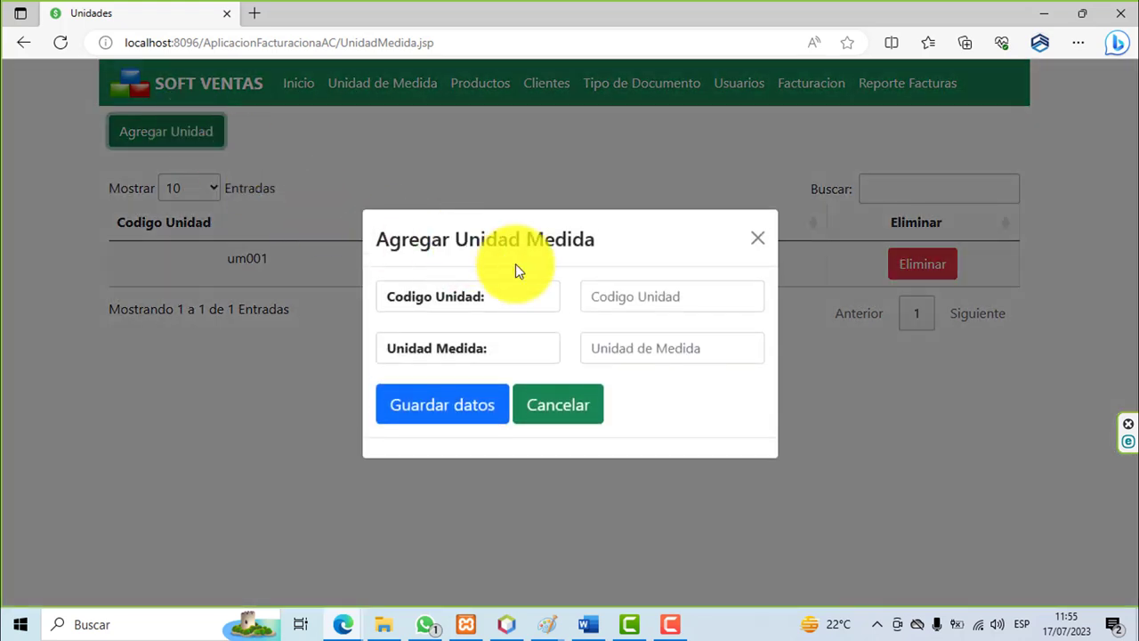
left_click(616, 286)
type("um")
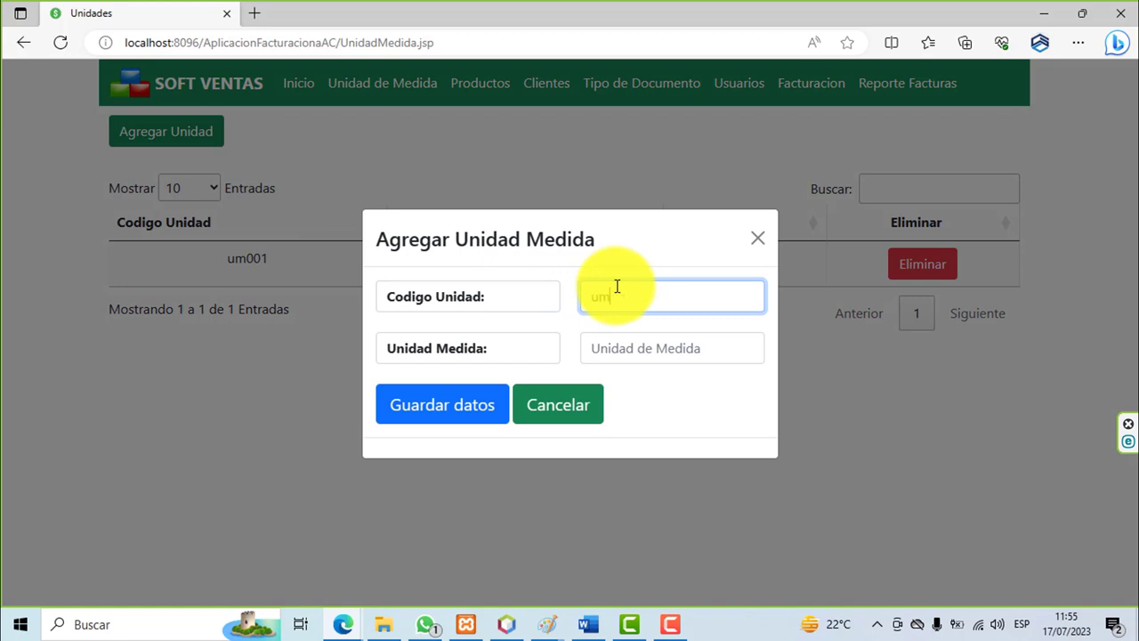
type("002")
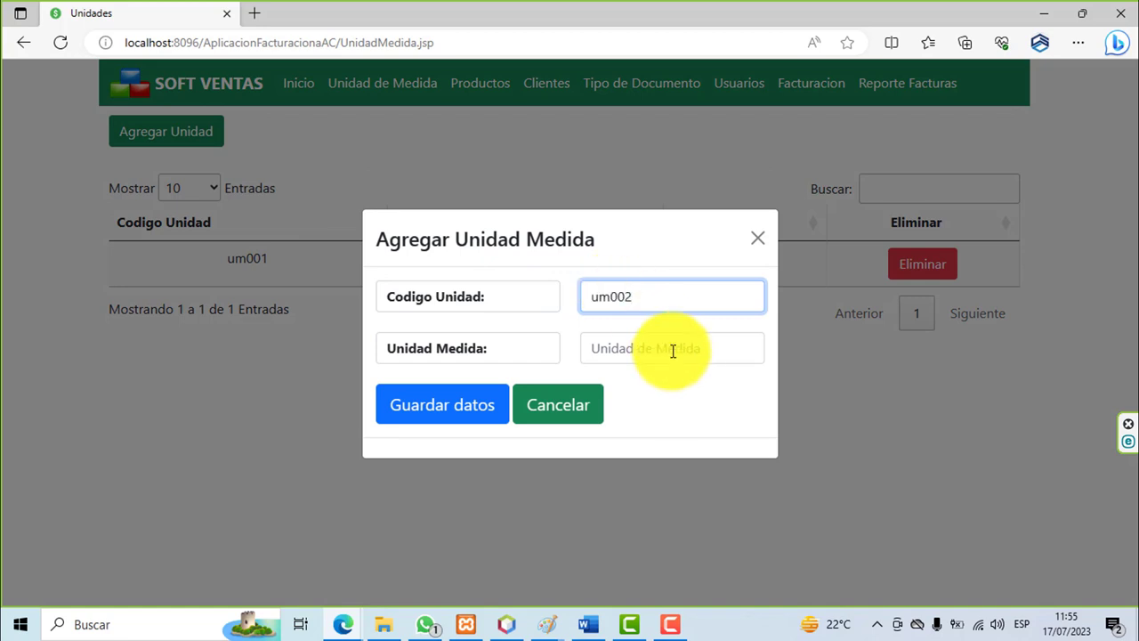
left_click(662, 339)
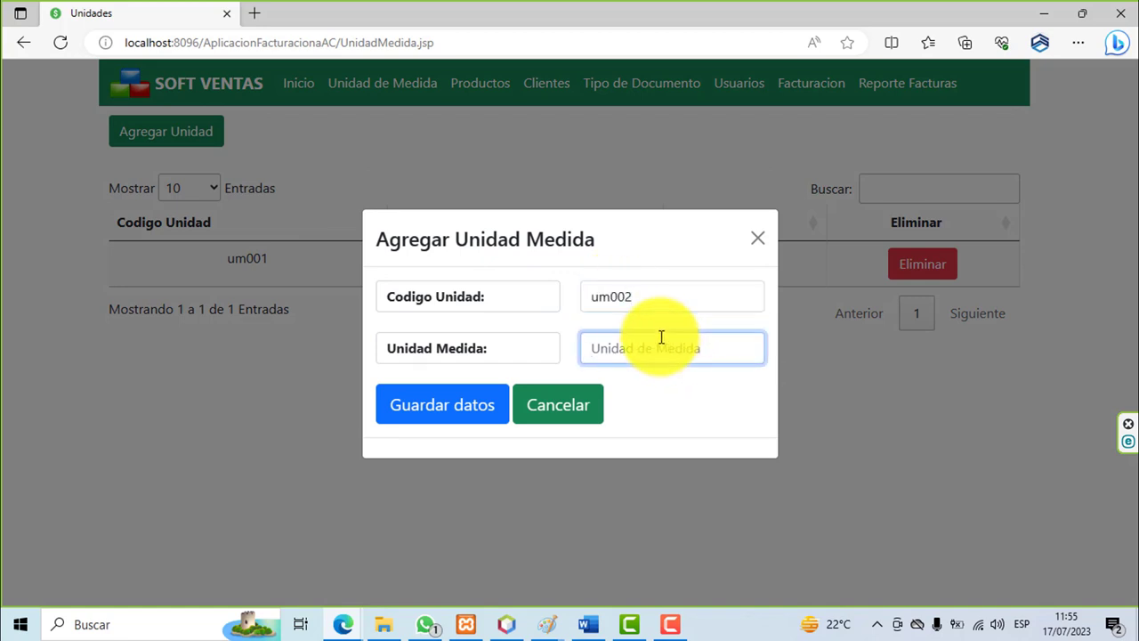
type("Kilos")
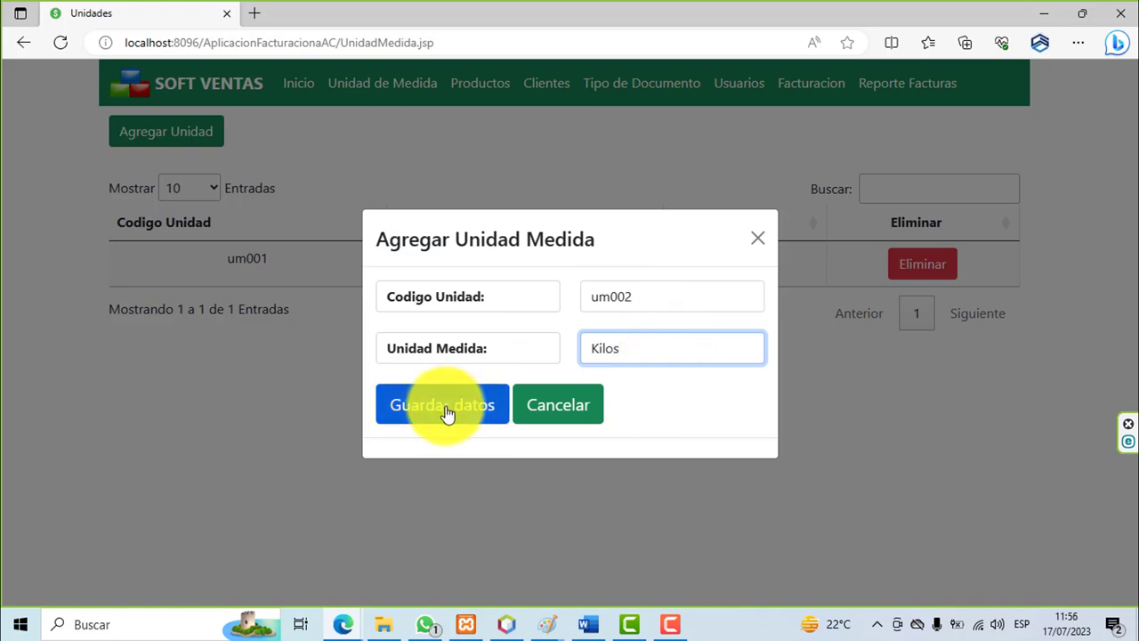
left_click(445, 411)
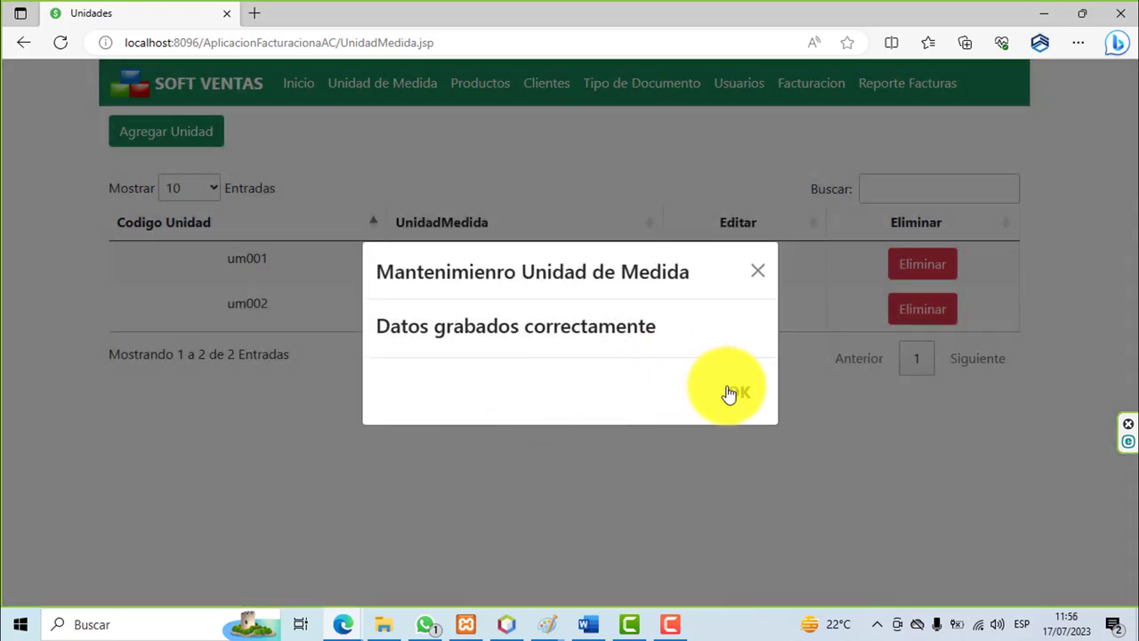
left_click(732, 393)
Step: Add unit um003 named Litros
left_click(188, 130)
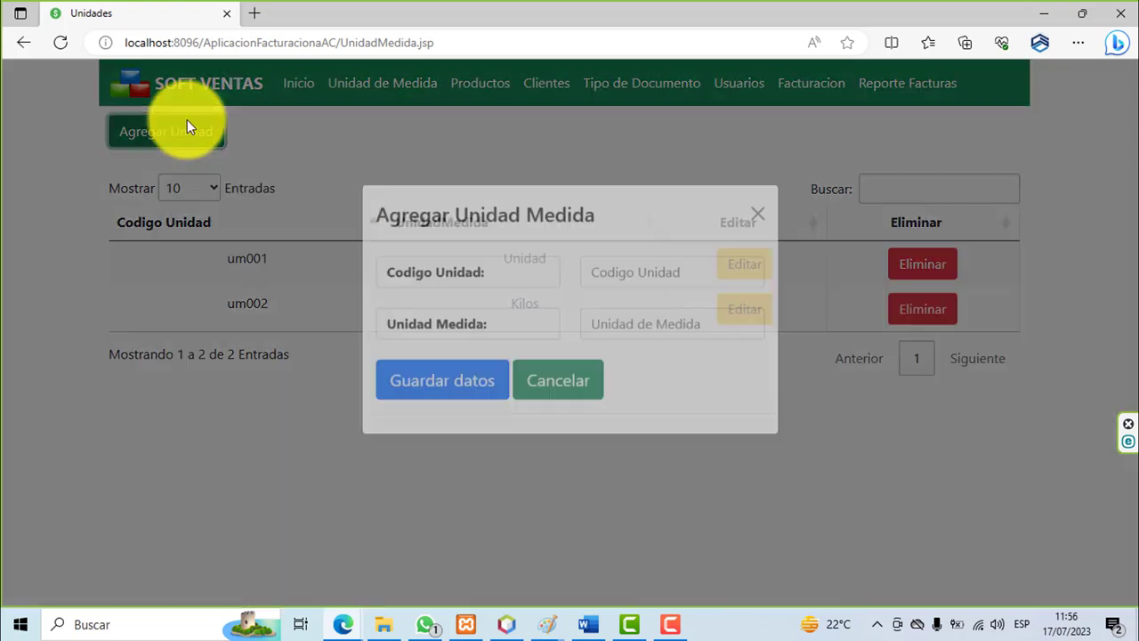
left_click(608, 300)
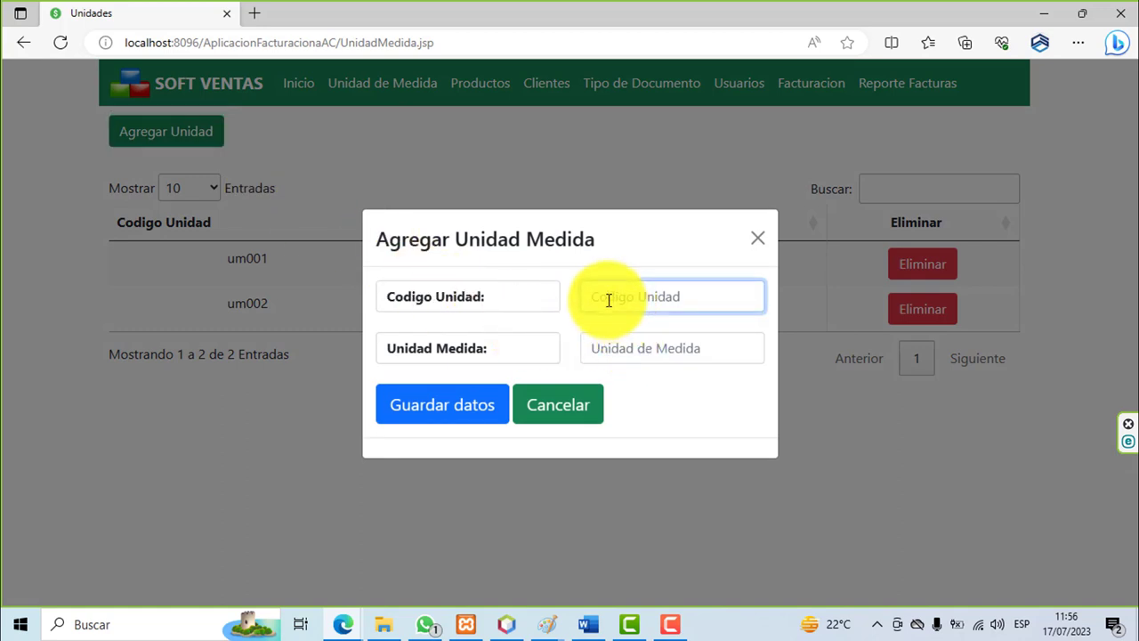
type("um003")
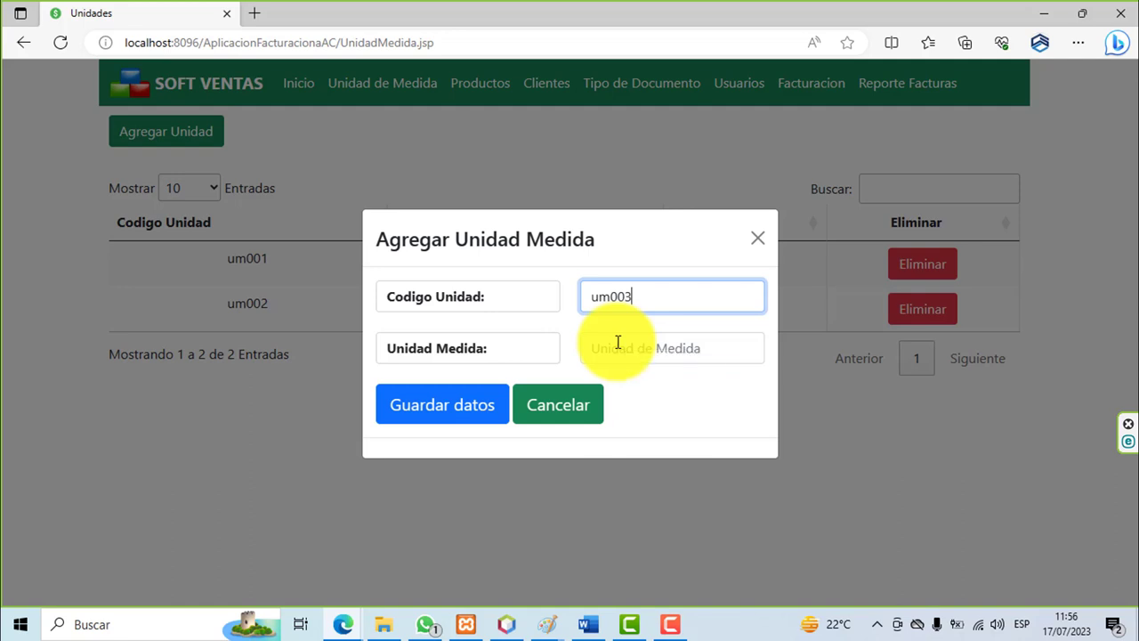
left_click(618, 342)
type("u")
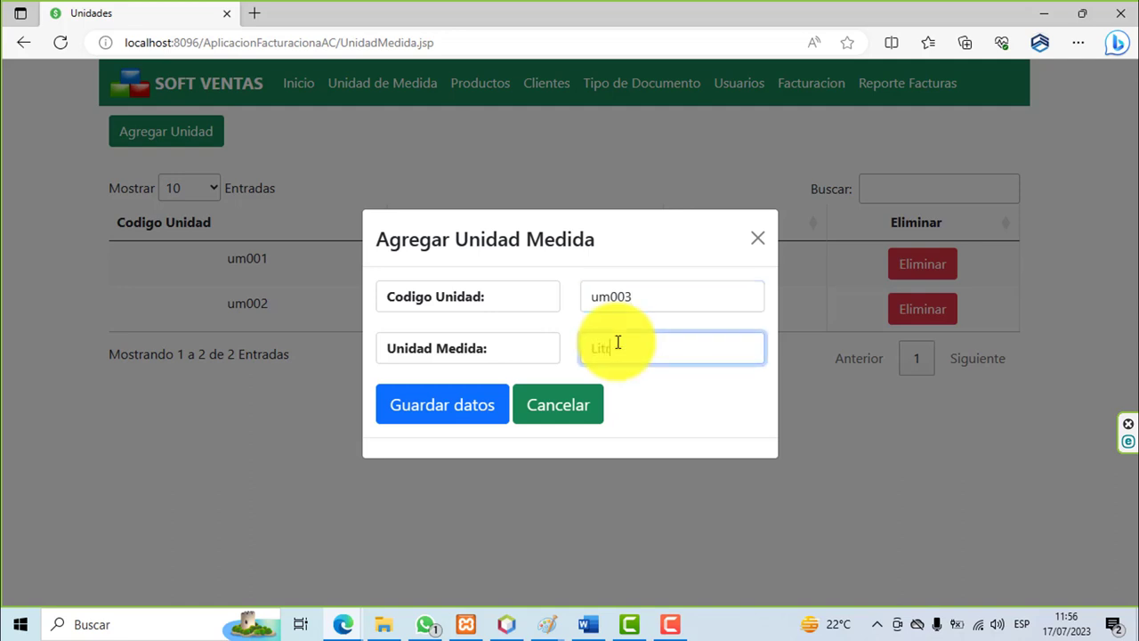
left_click(490, 412)
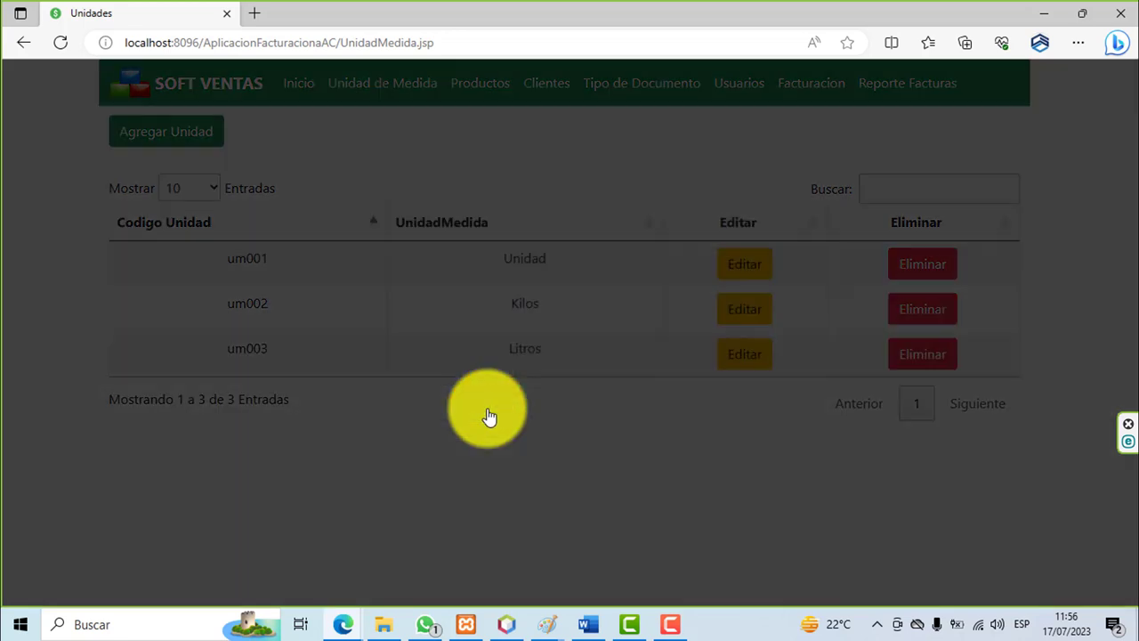
left_click(751, 406)
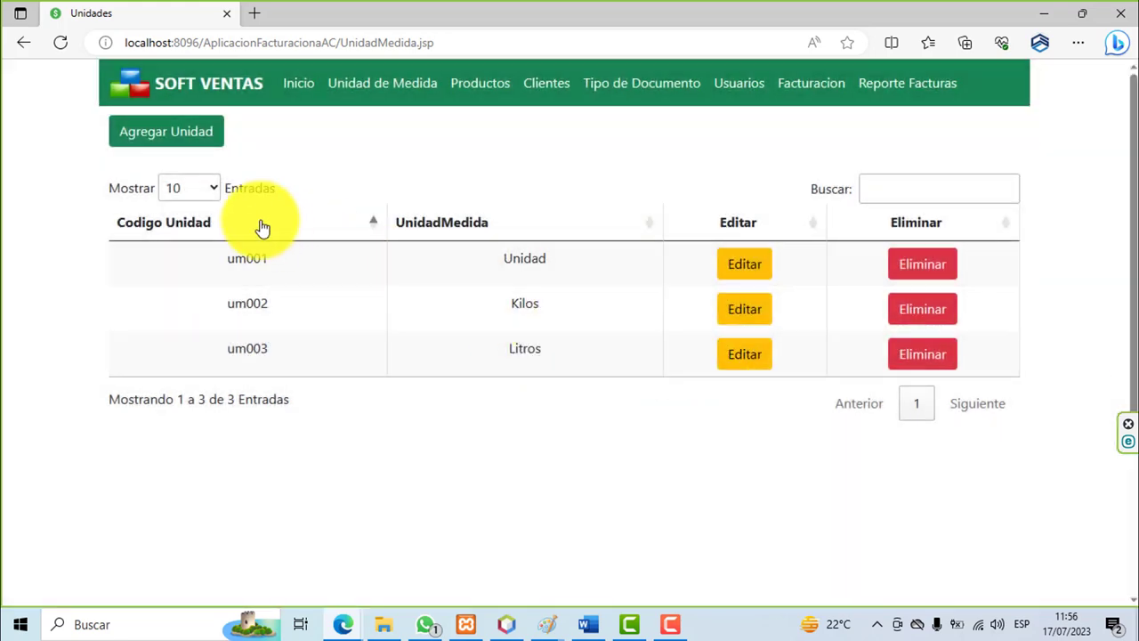
Step: Add unit um004 named Gramos
left_click(181, 134)
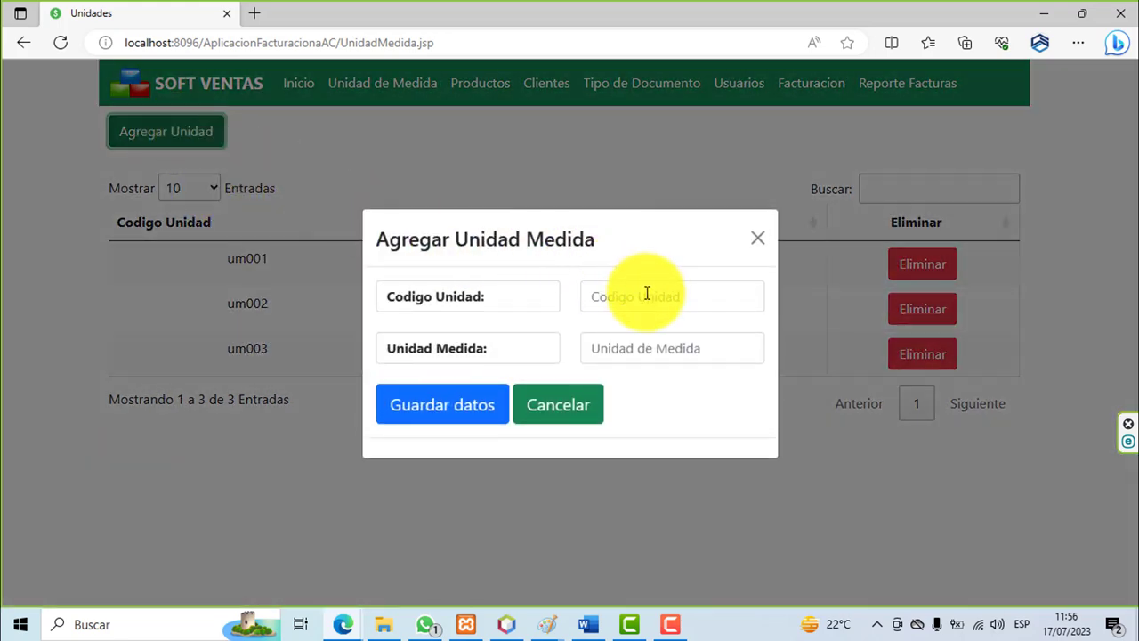
left_click(646, 294)
type("um004")
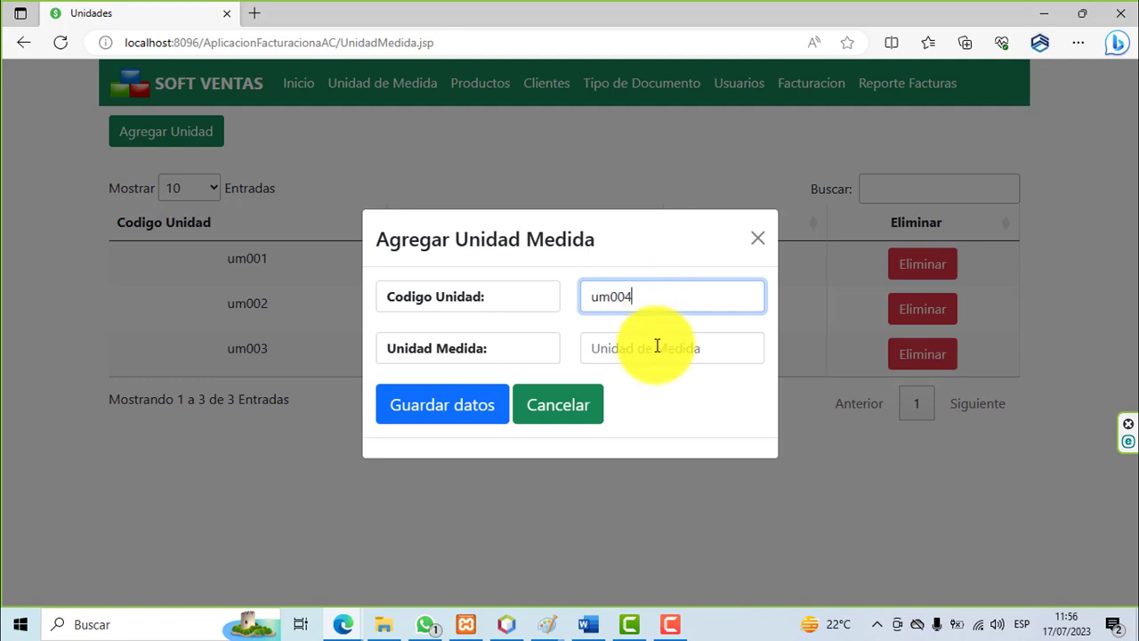
left_click(656, 345)
type("Gramos")
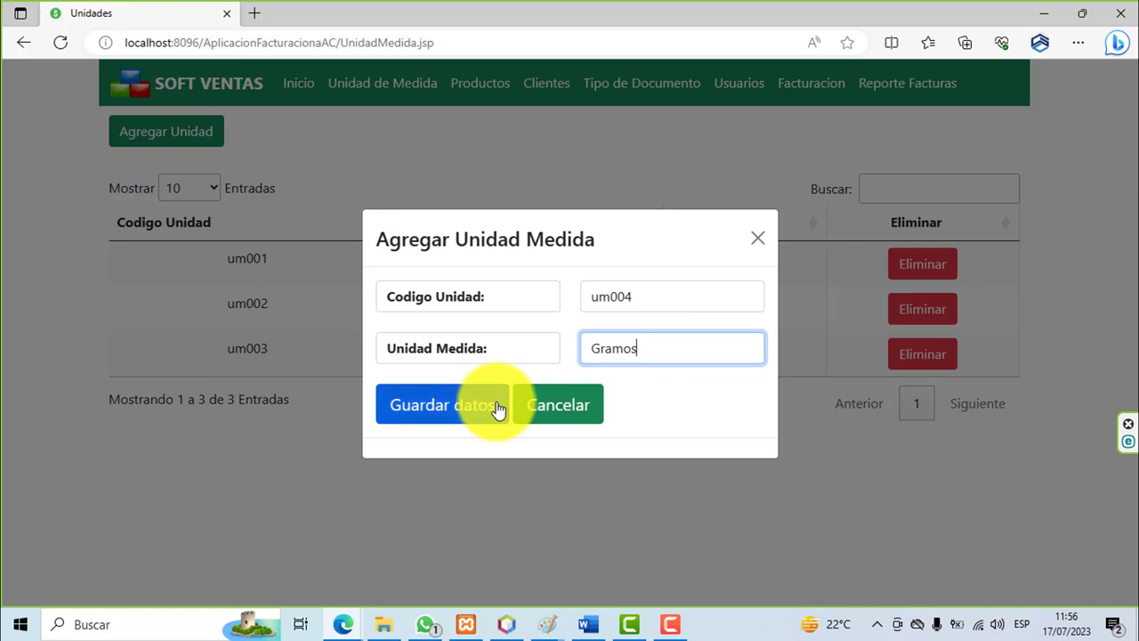
left_click(499, 406)
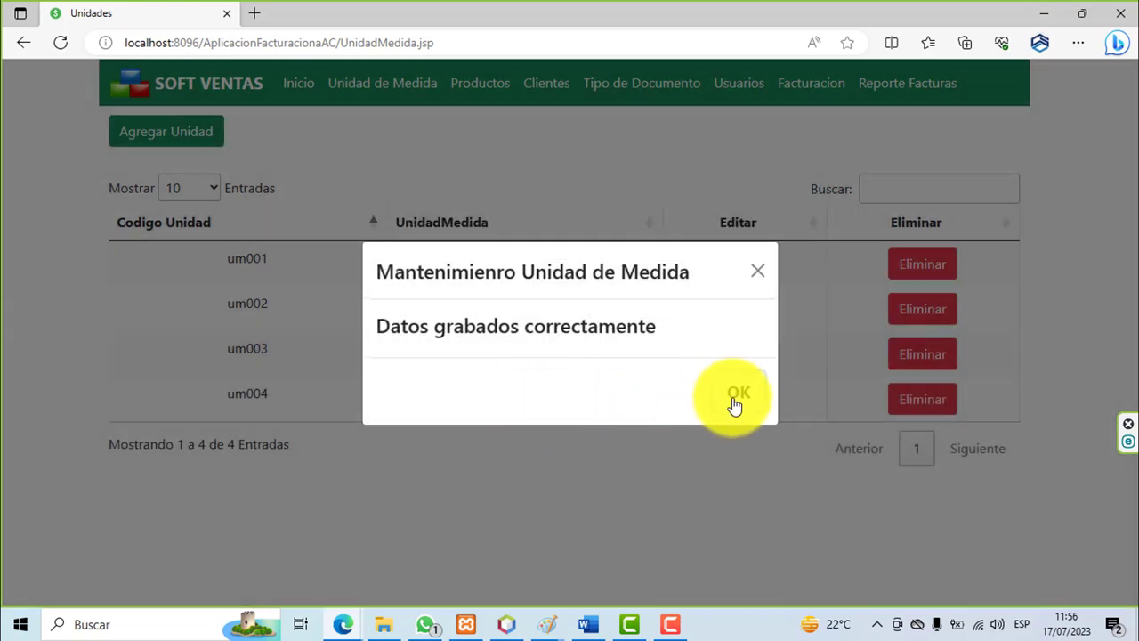
left_click(735, 399)
Step: Add unit um005 named Pies
left_click(194, 134)
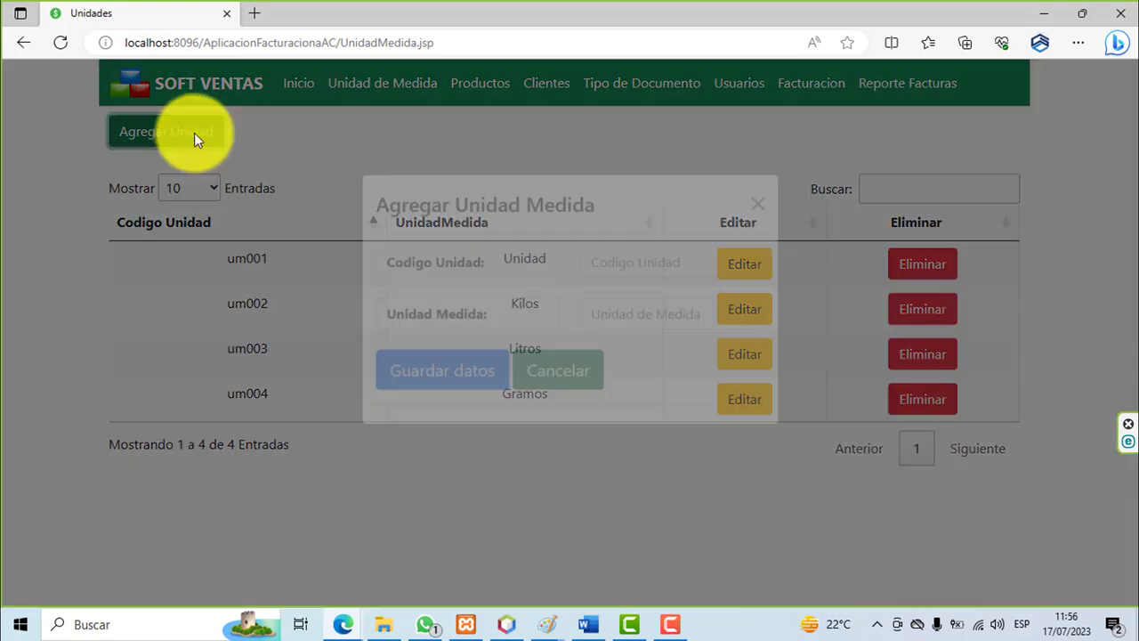
left_click(591, 299)
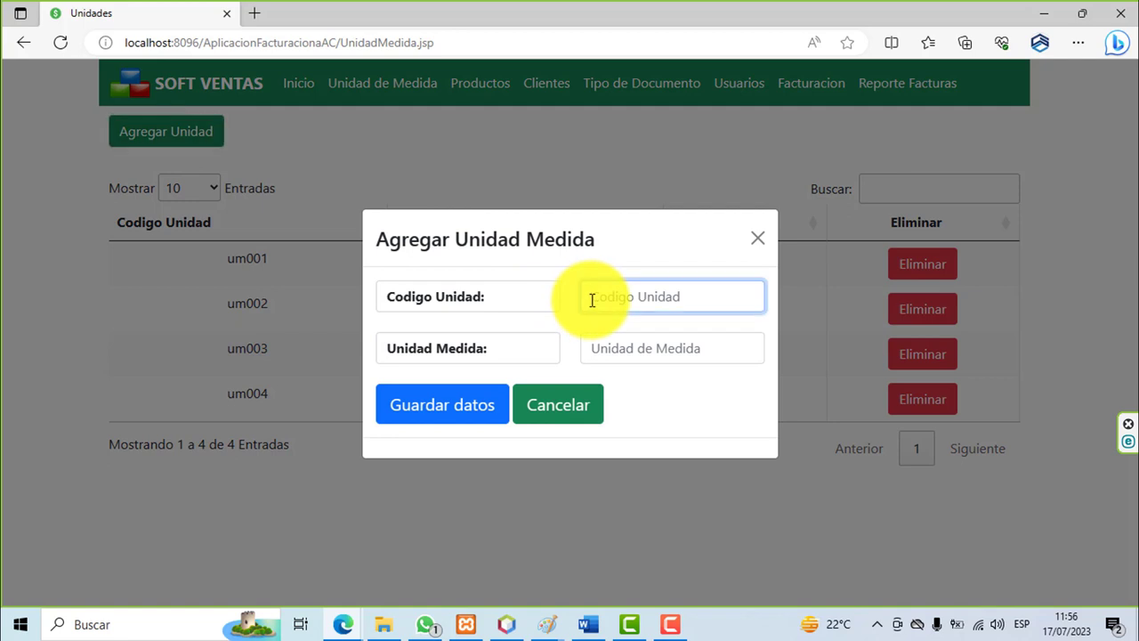
type("um005")
left_click(634, 349)
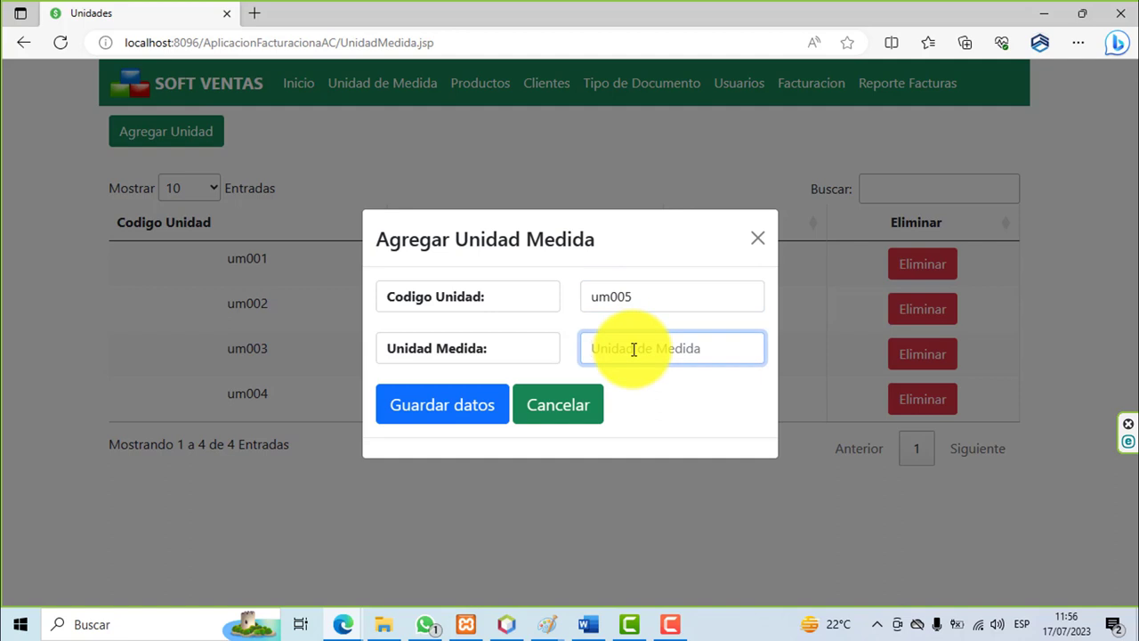
type("Pies")
left_click(467, 414)
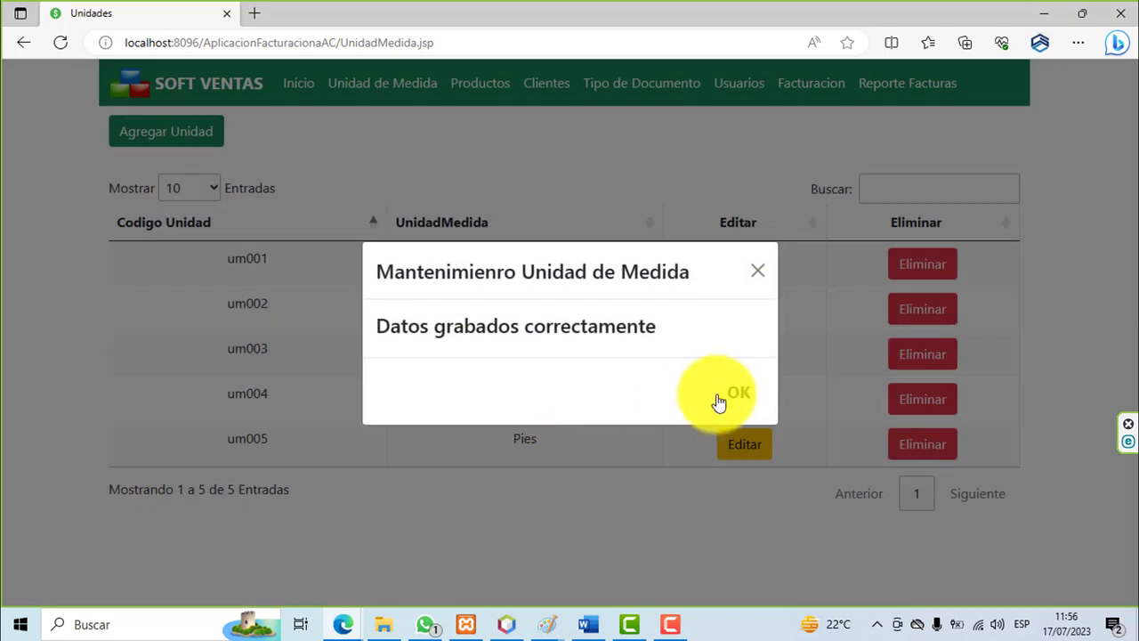
left_click(726, 396)
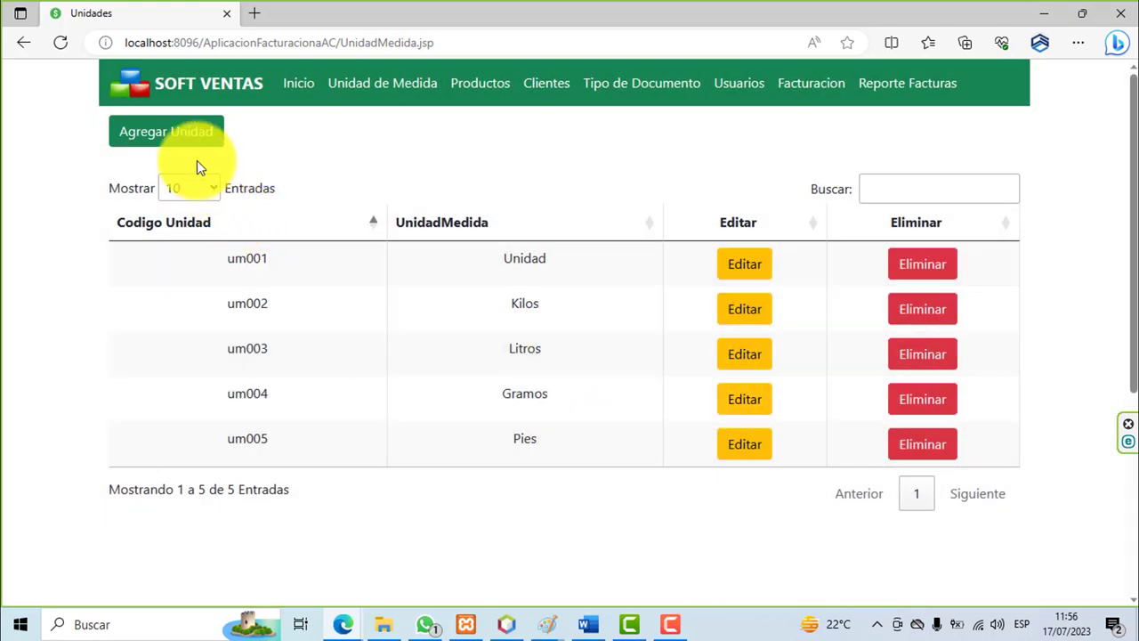
Step: Add unit um006 named Pulgadas
left_click(193, 130)
left_click(621, 300)
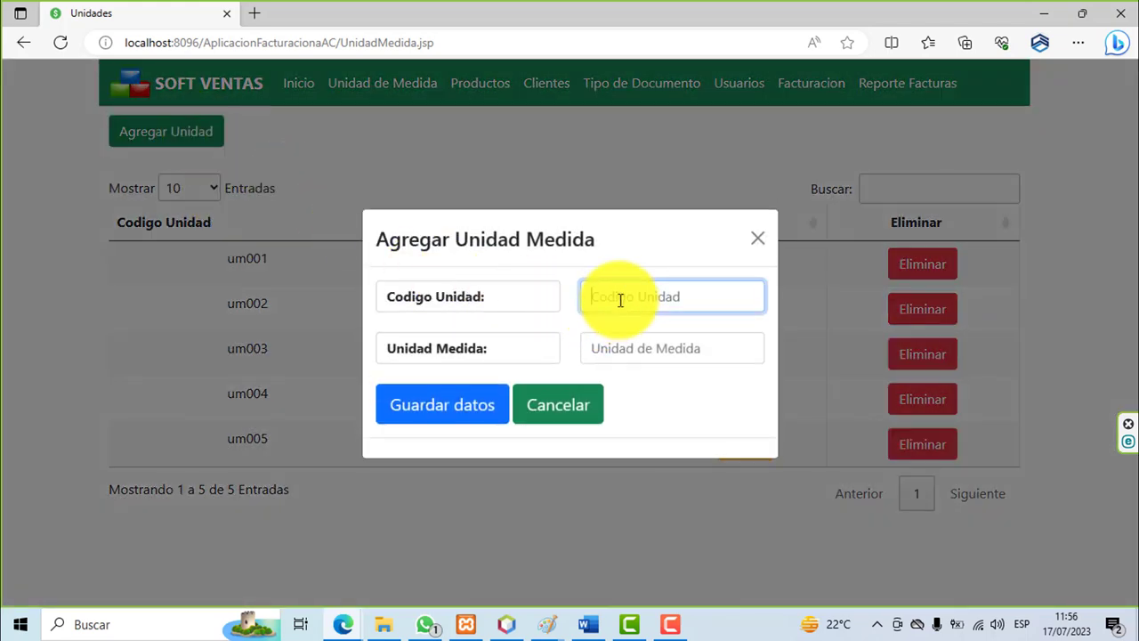
type("um00")
type("6")
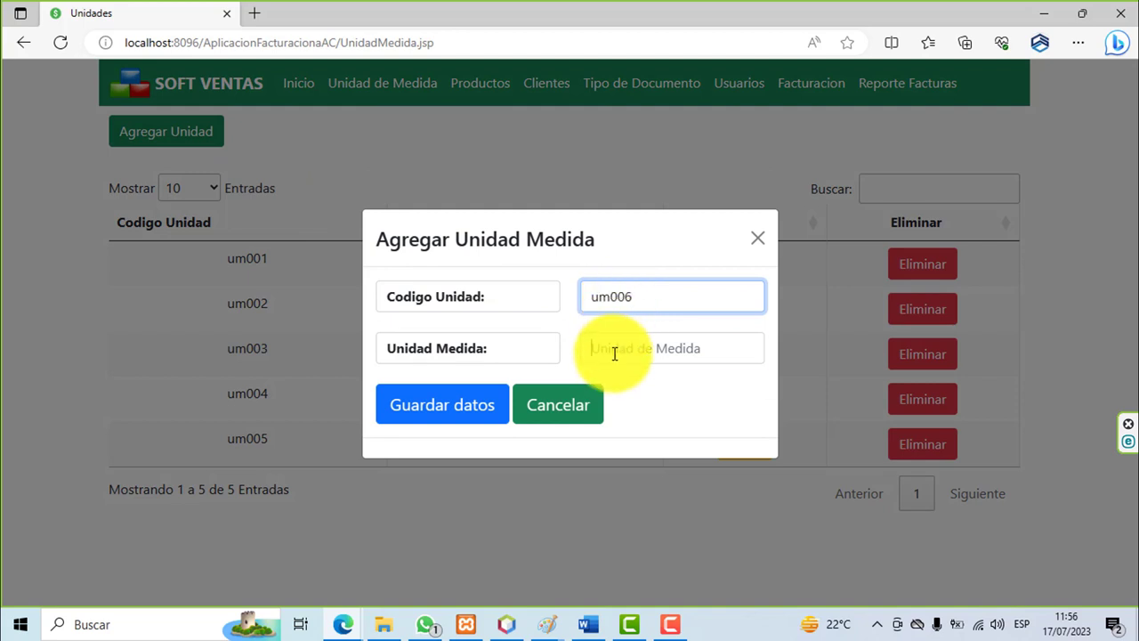
left_click(614, 353)
type("Pulgadas")
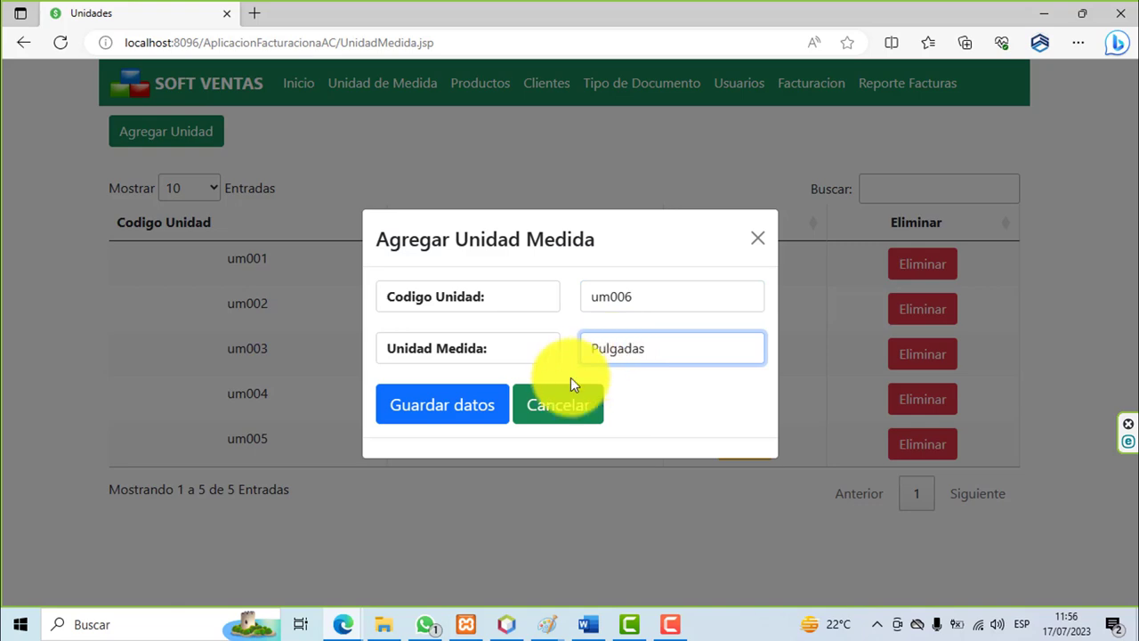
left_click(480, 407)
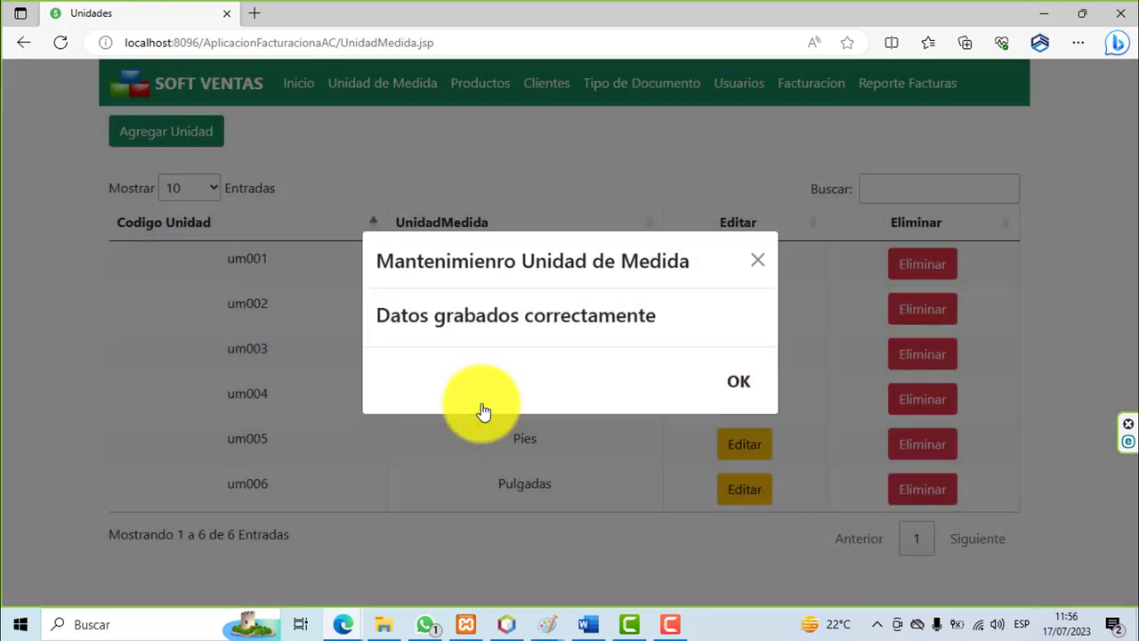
left_click(732, 393)
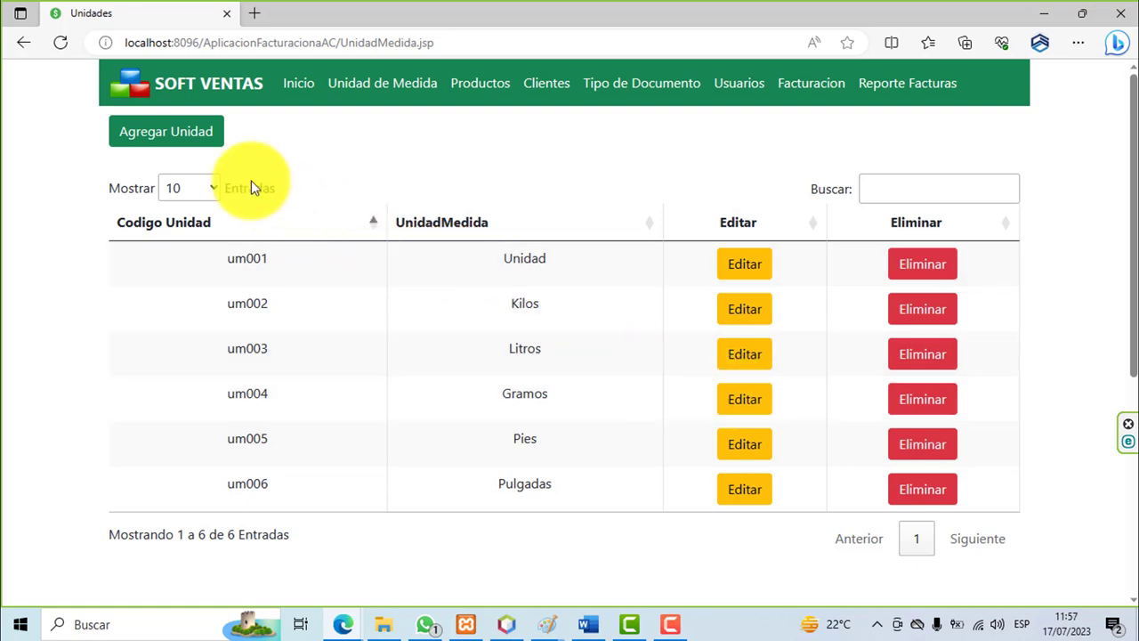
Step: Save unit um007 'Metros', fixing a mistyped 0 in the code
left_click(206, 145)
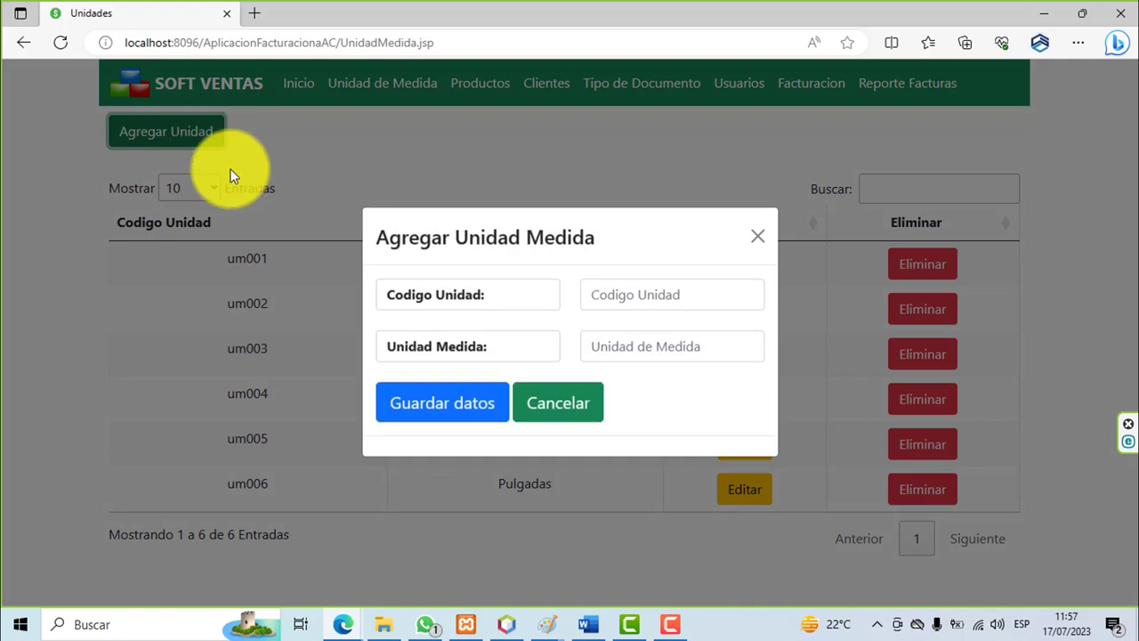
left_click(614, 287)
type("0")
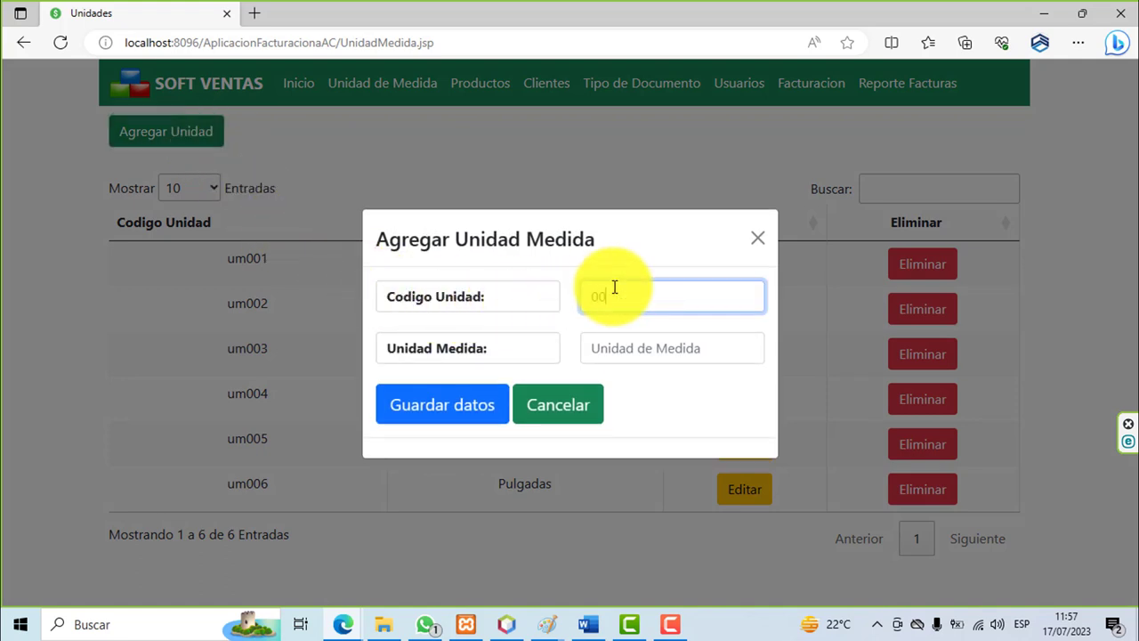
key("BackSpace")
type("um007")
left_click(627, 338)
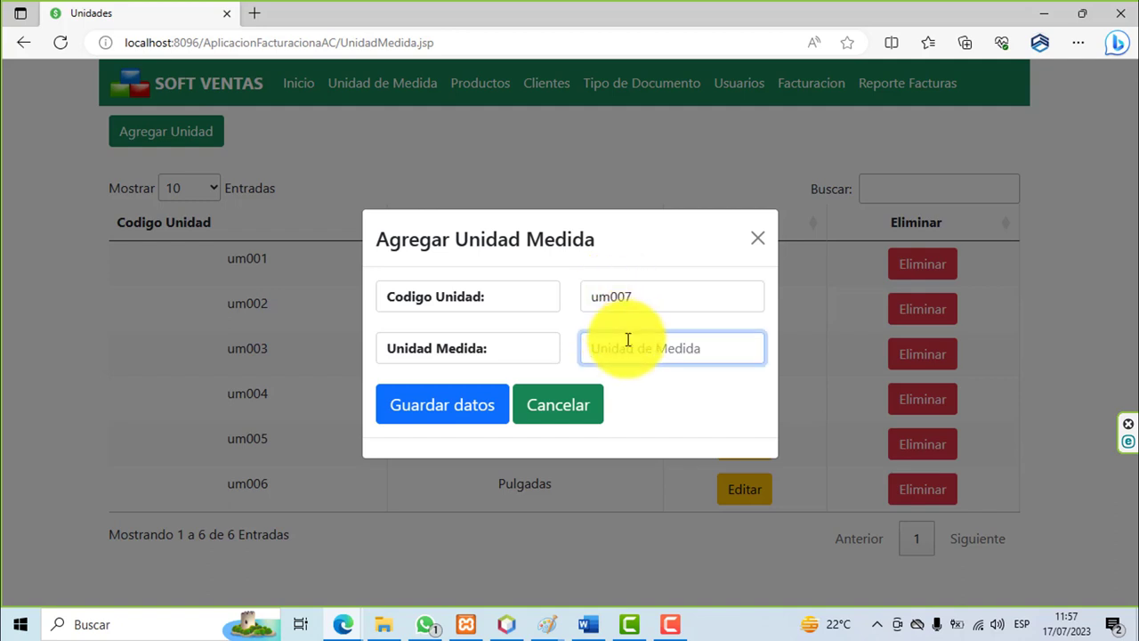
type("Metros")
left_click(456, 409)
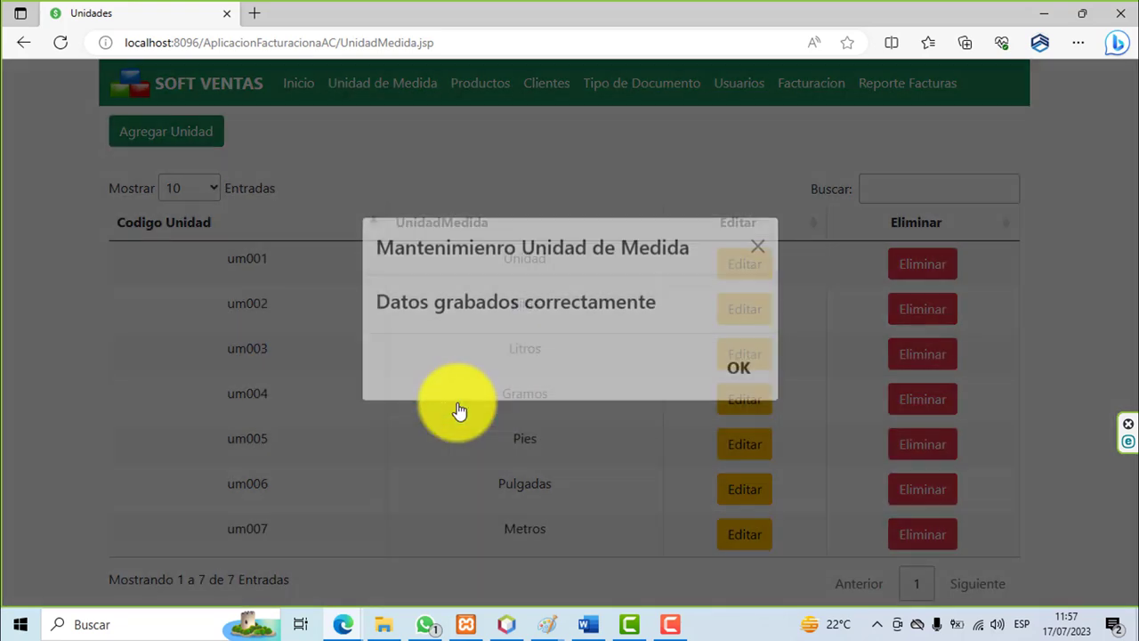
left_click(735, 401)
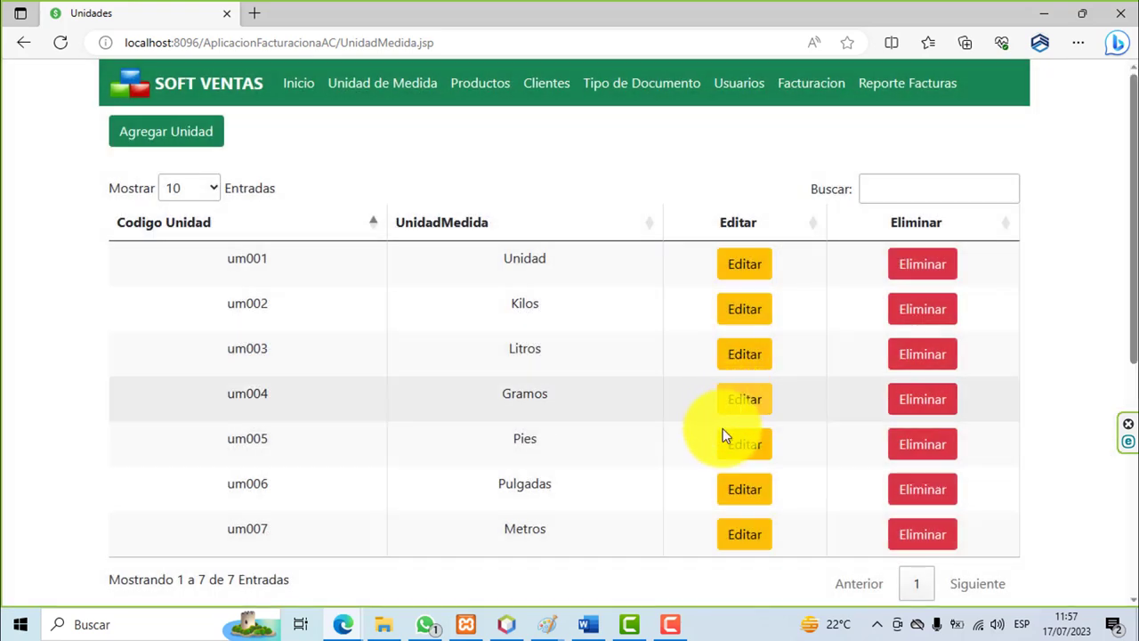
Step: Rename unit um007 from Metros to Metros Cubicos
left_click(726, 536)
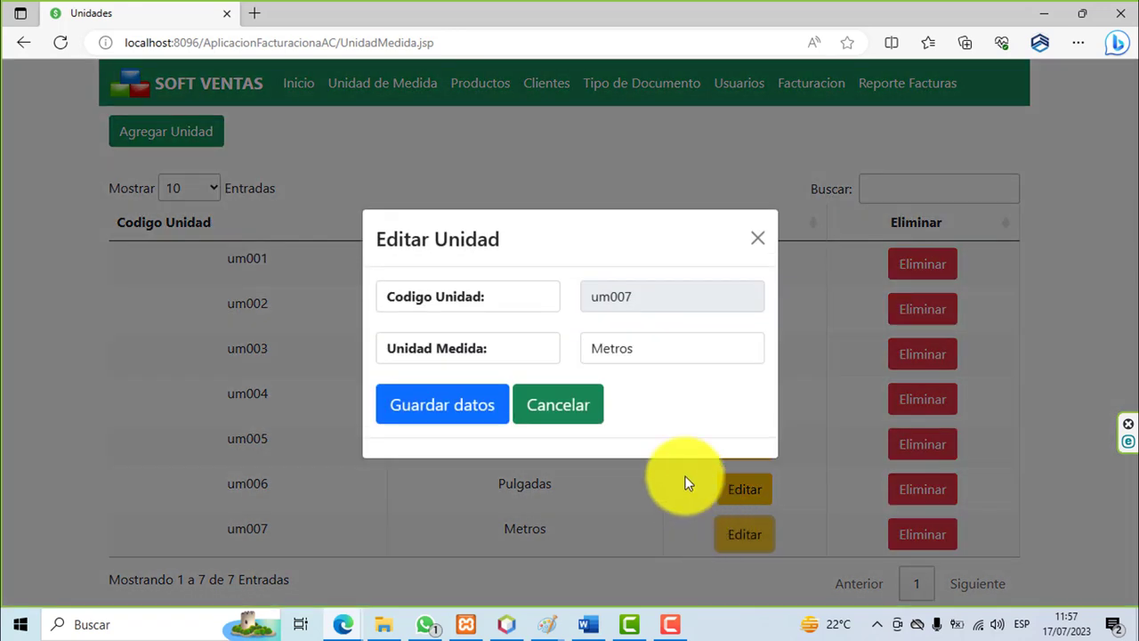
left_click(645, 357)
type("Cubi")
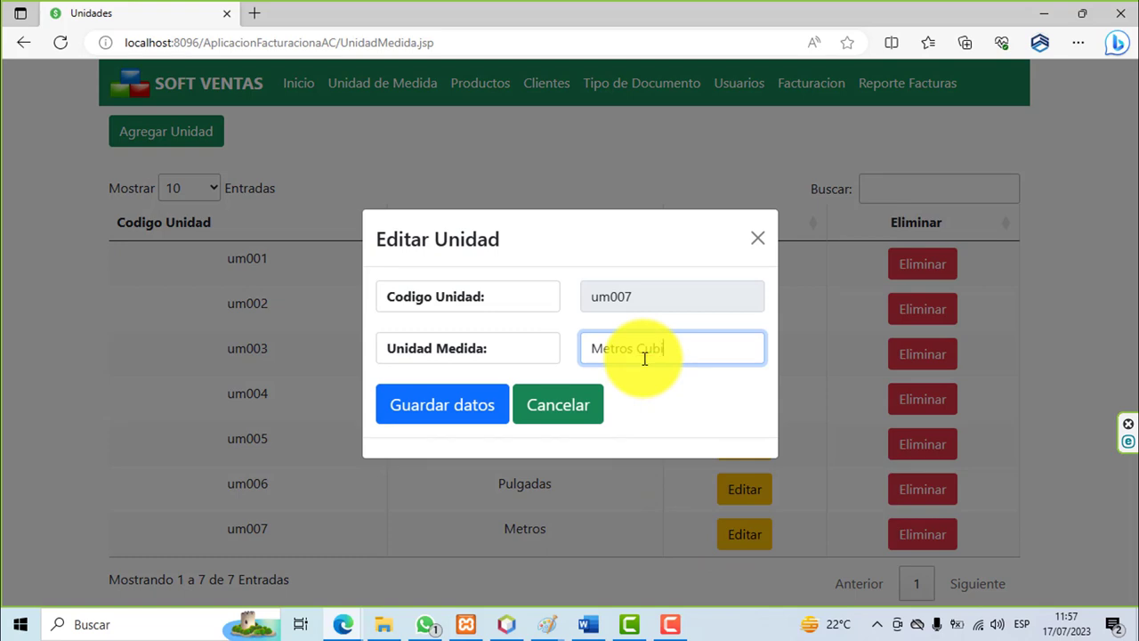
type("cos")
left_click(456, 407)
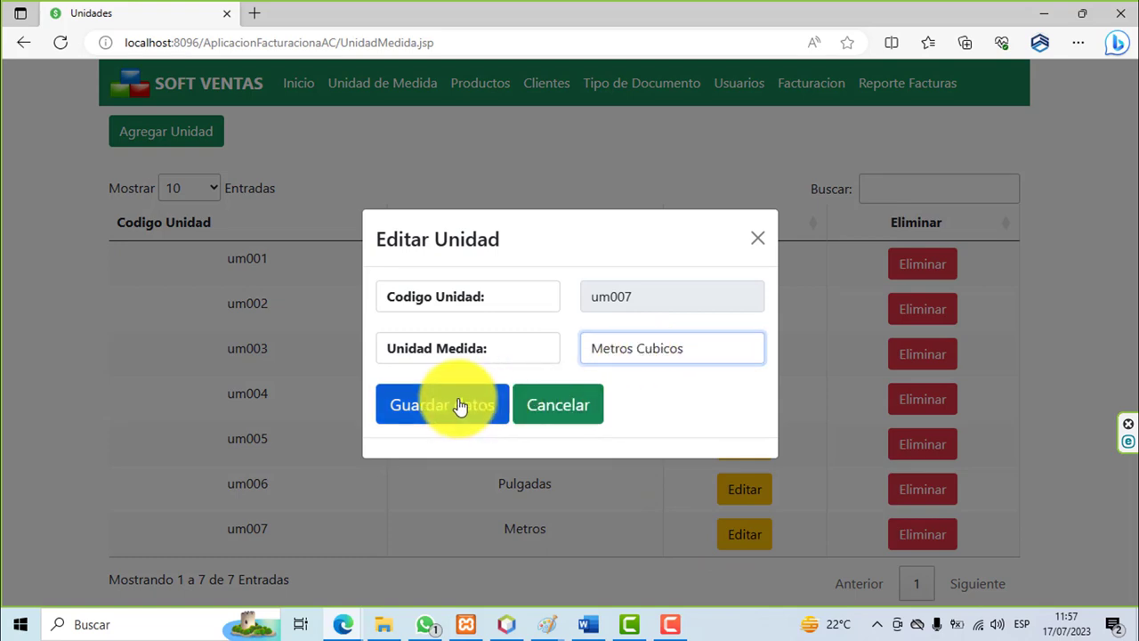
left_click(734, 411)
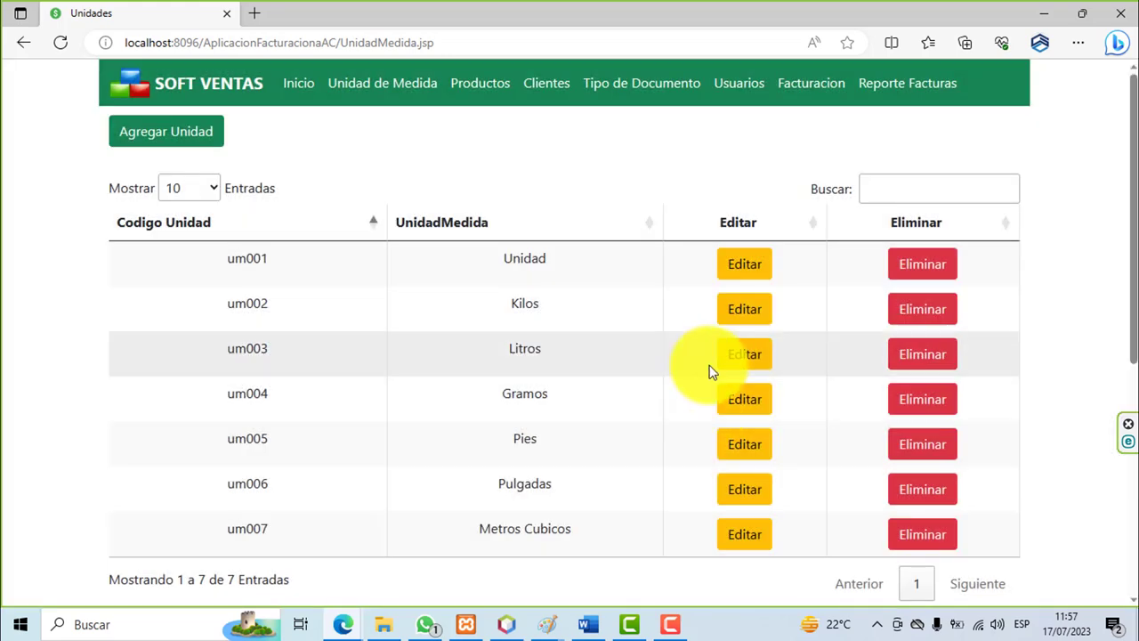
Step: Rename unit um003 from Litros to 1 Litro
left_click(729, 365)
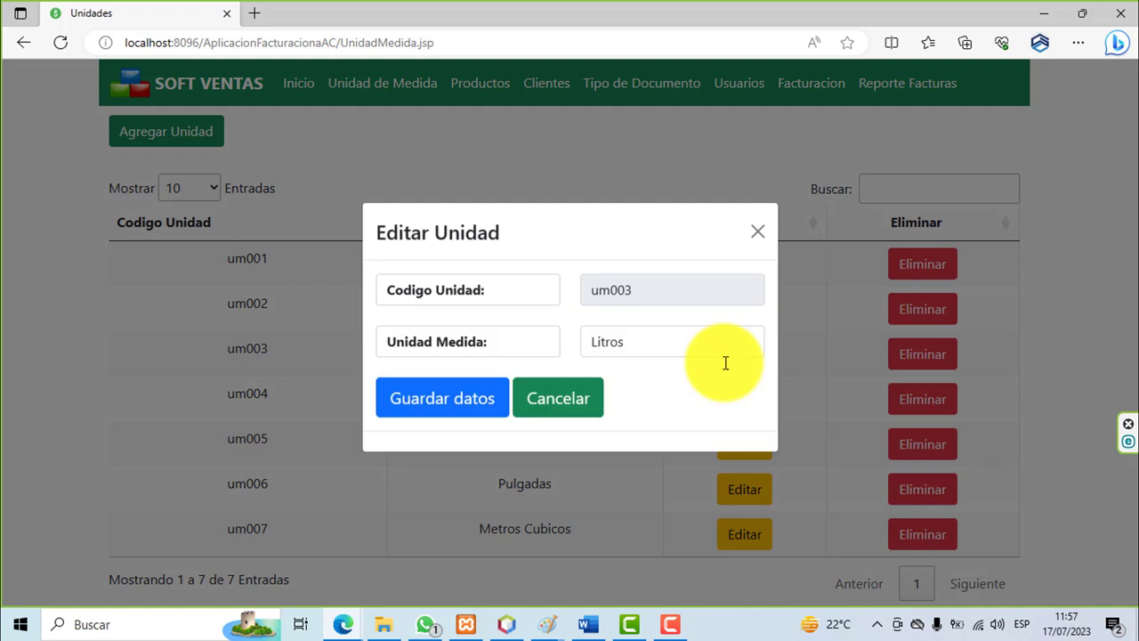
left_click(592, 353)
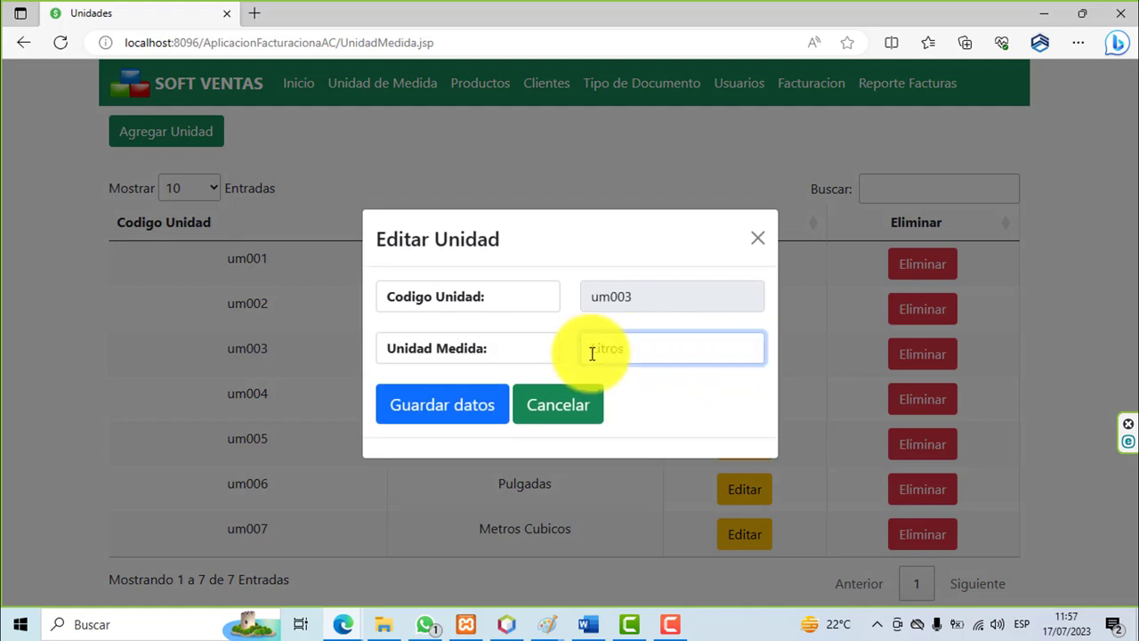
type("1")
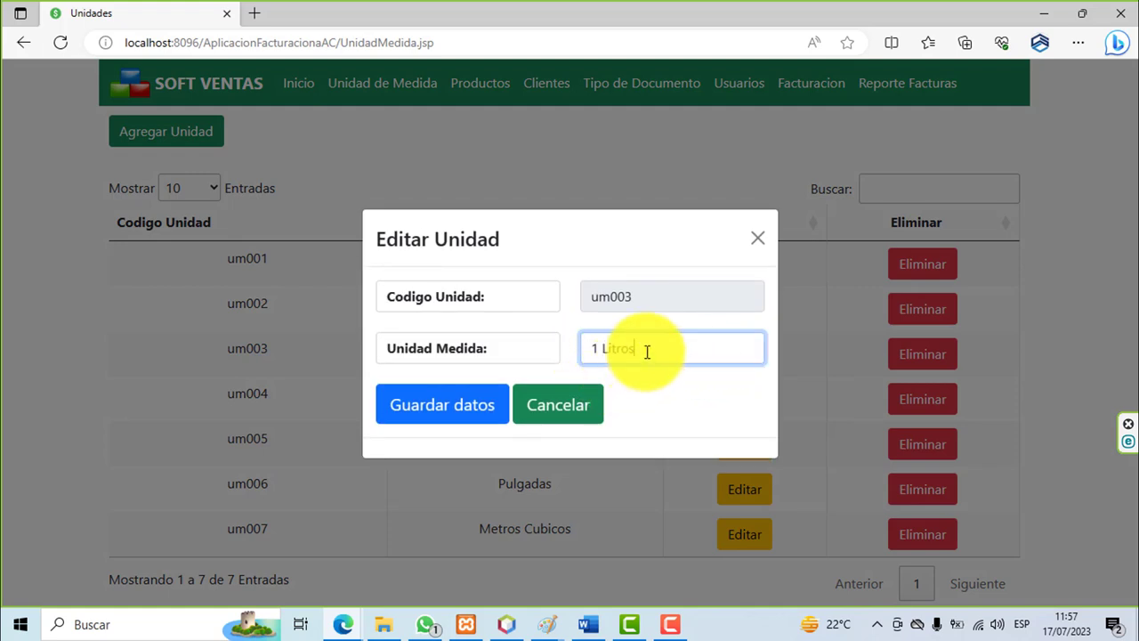
left_click(485, 414)
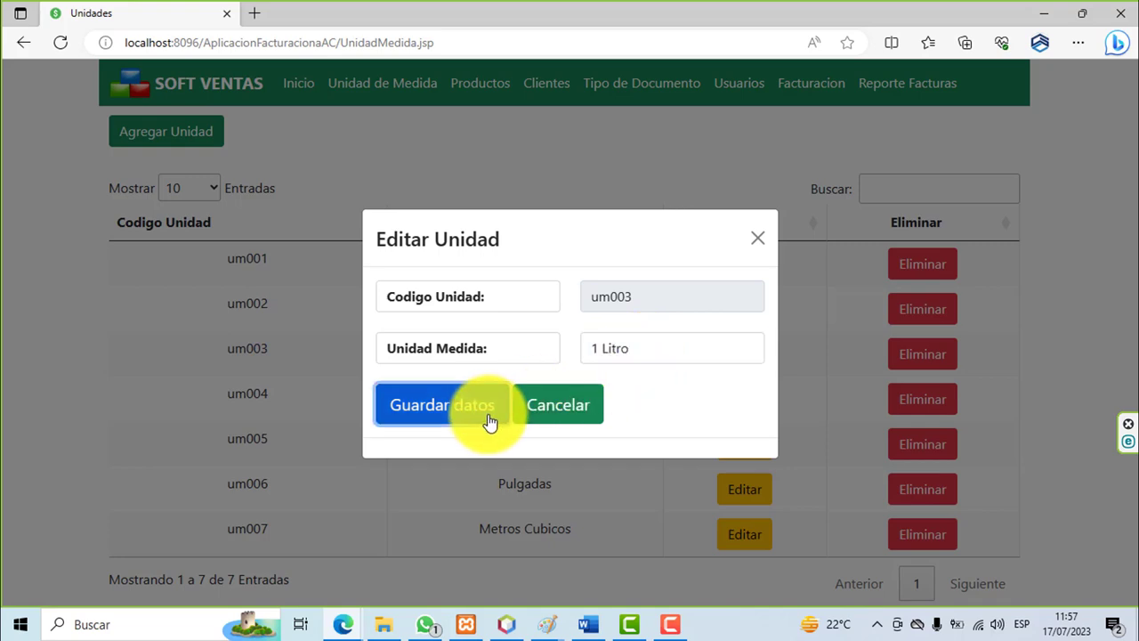
left_click(714, 398)
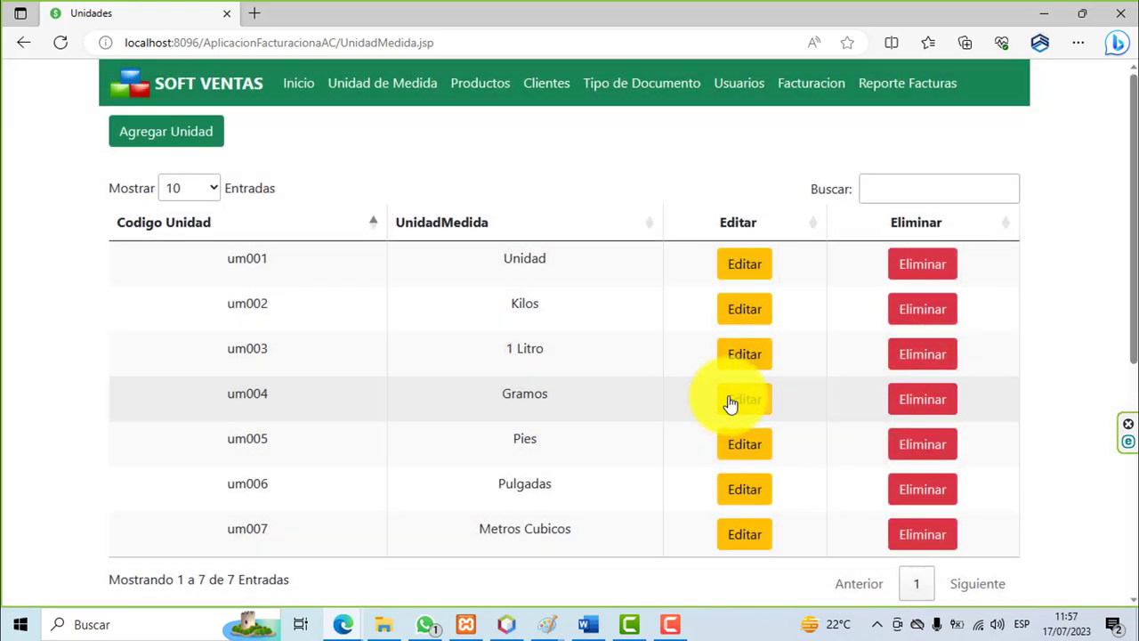
left_click(195, 139)
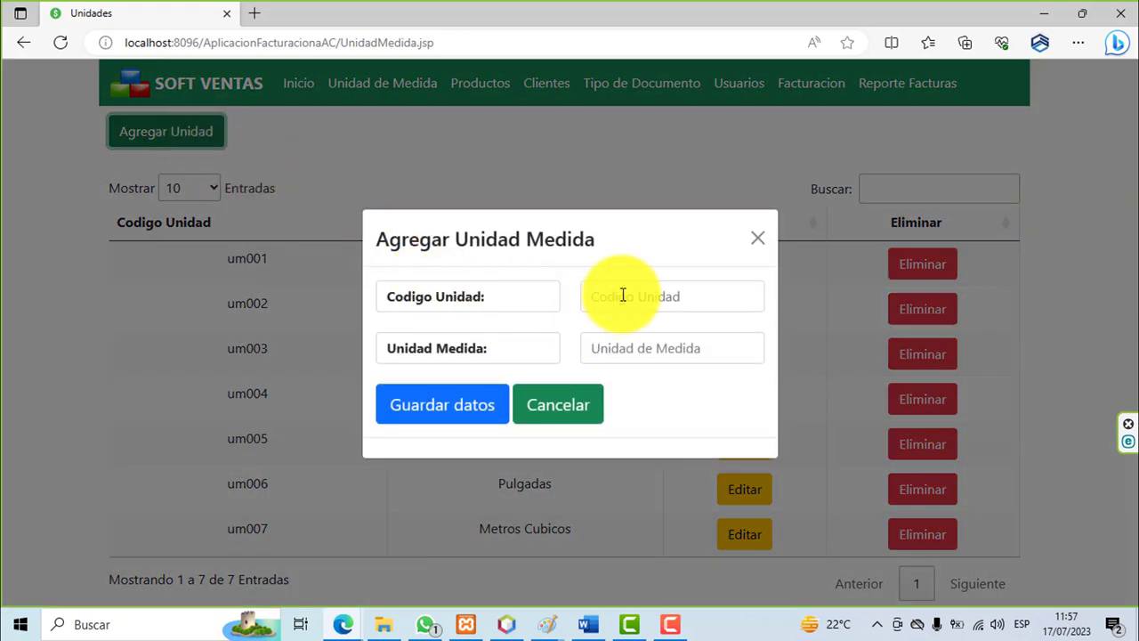
left_click(623, 295)
type("um007")
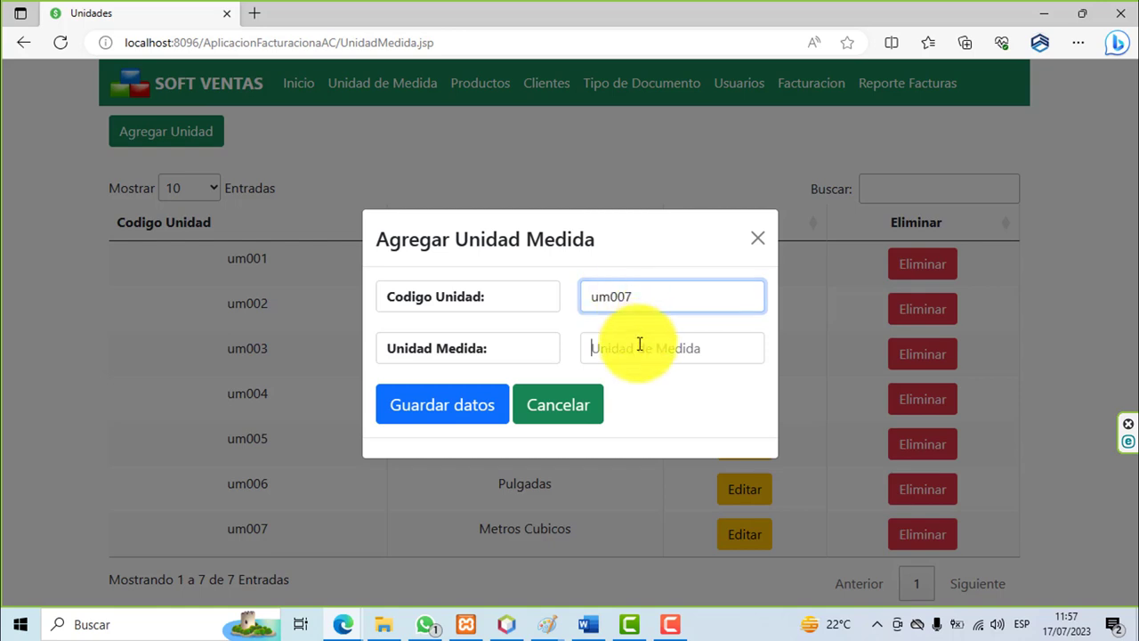
left_click(638, 345)
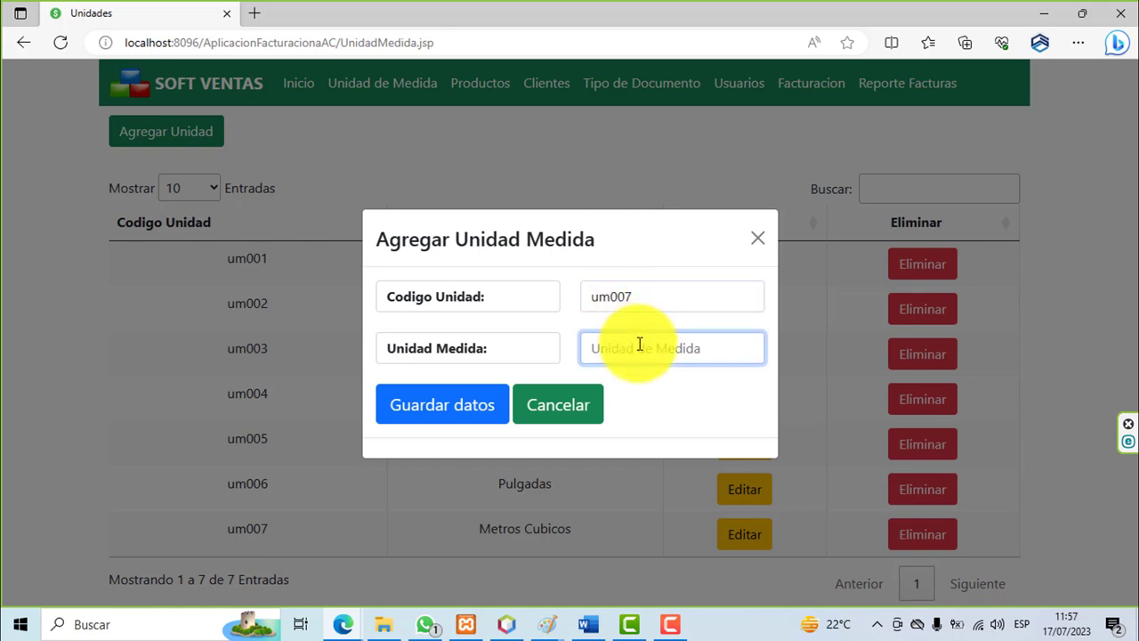
type("prueba")
left_click(441, 420)
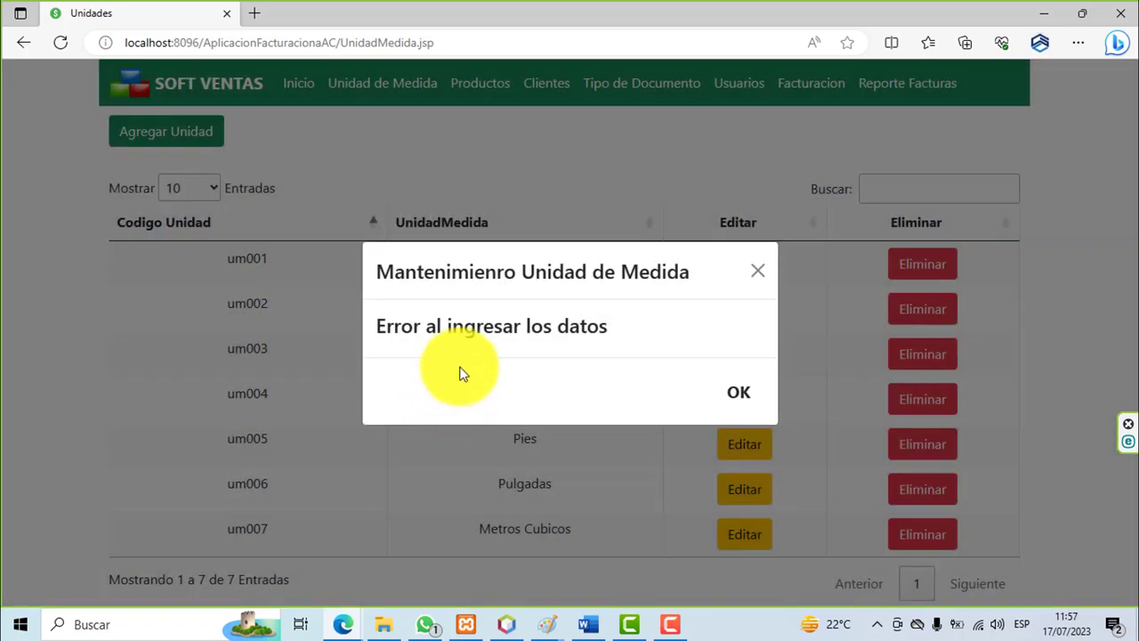
left_click(744, 393)
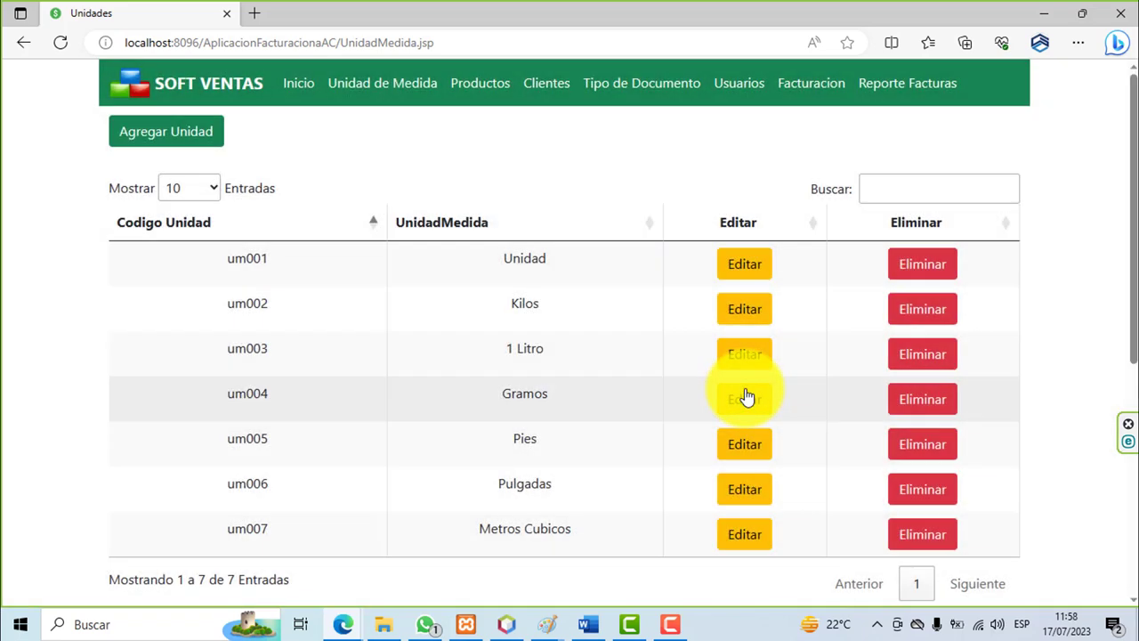
Step: Add a test unit um008 named prueba
left_click(165, 134)
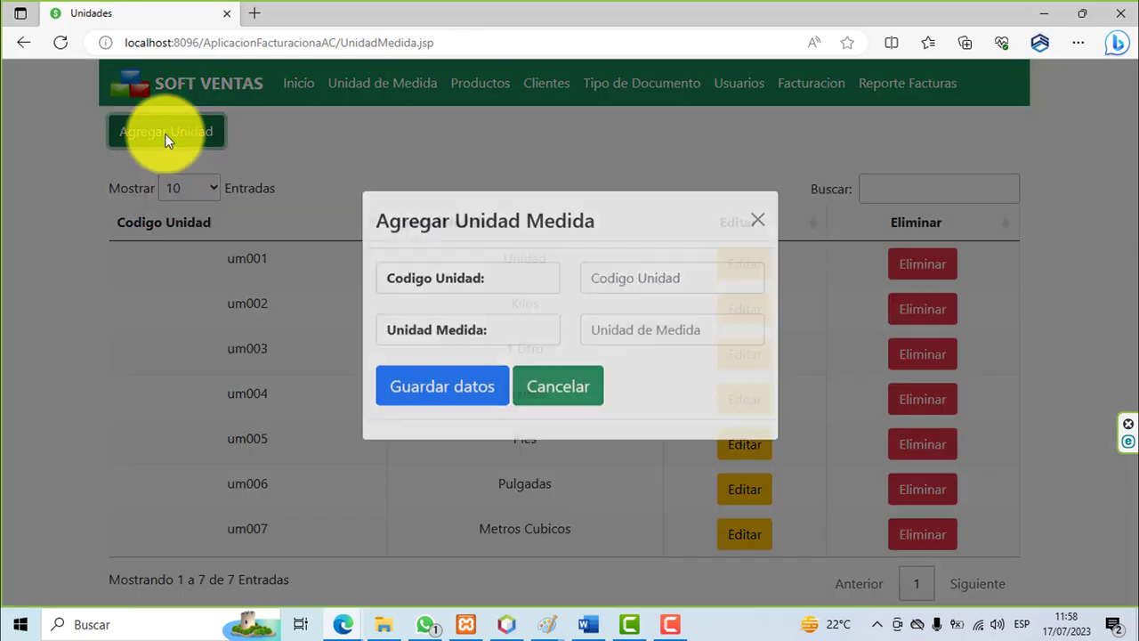
left_click(591, 296)
type("um008")
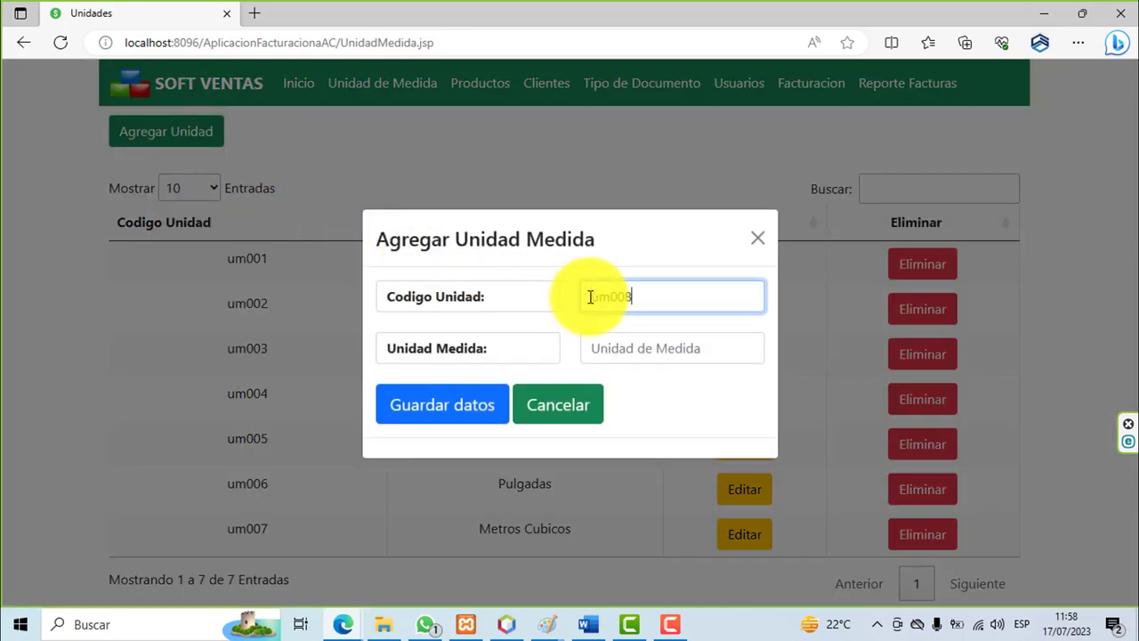
left_click(604, 350)
type("P")
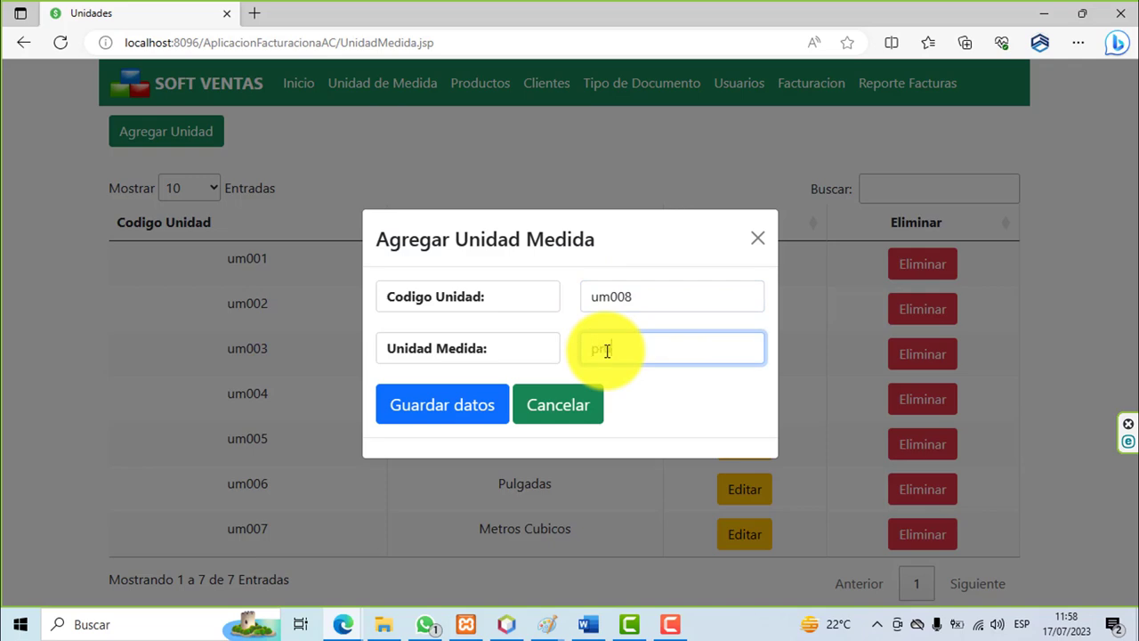
left_click(484, 420)
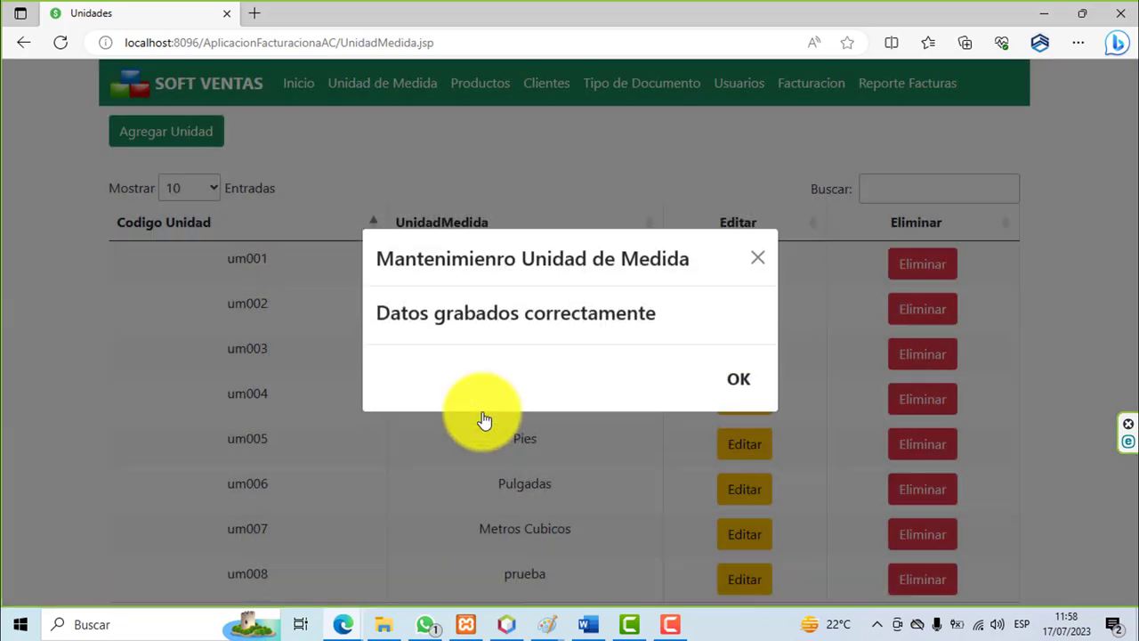
left_click(737, 400)
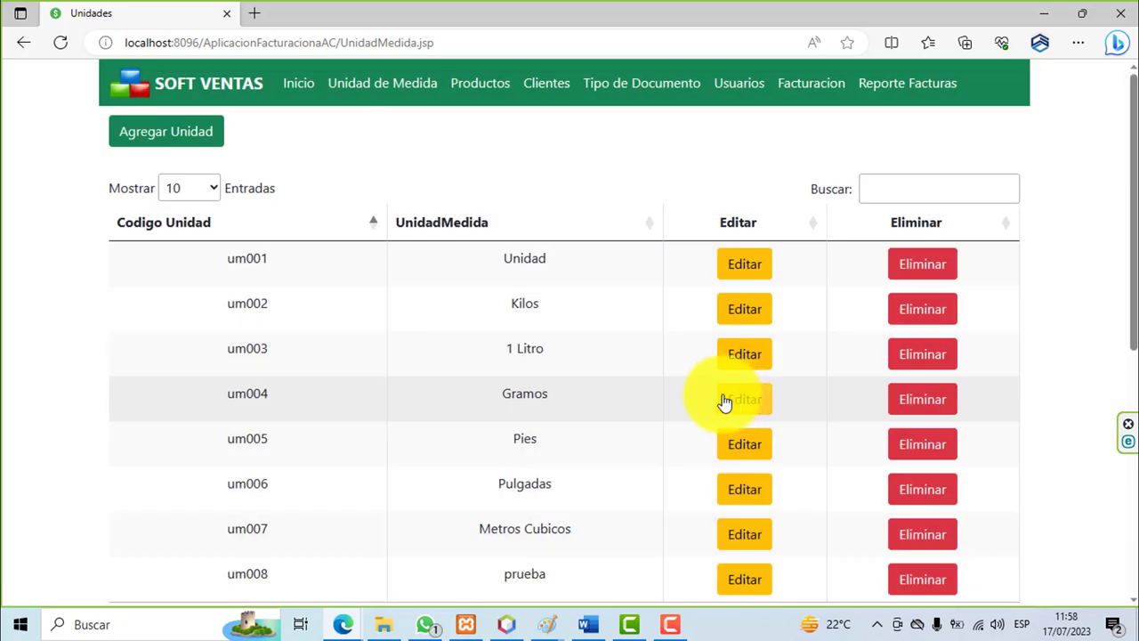
Step: Delete the test unit um008 prueba, leaving seven units
scroll(723, 402, "down", 2)
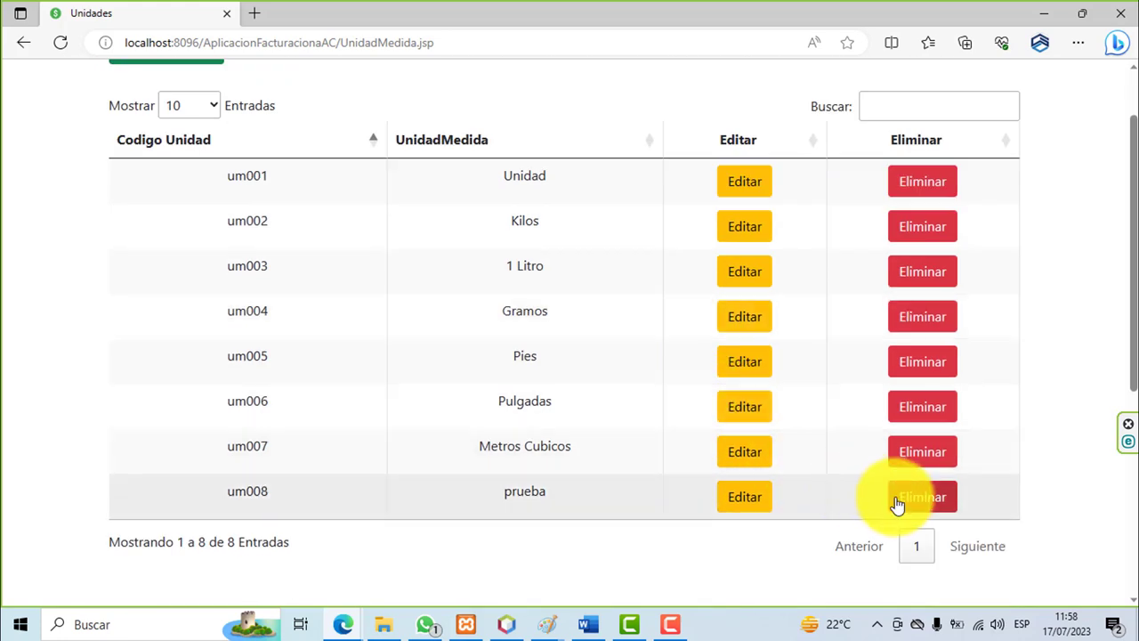
left_click(896, 498)
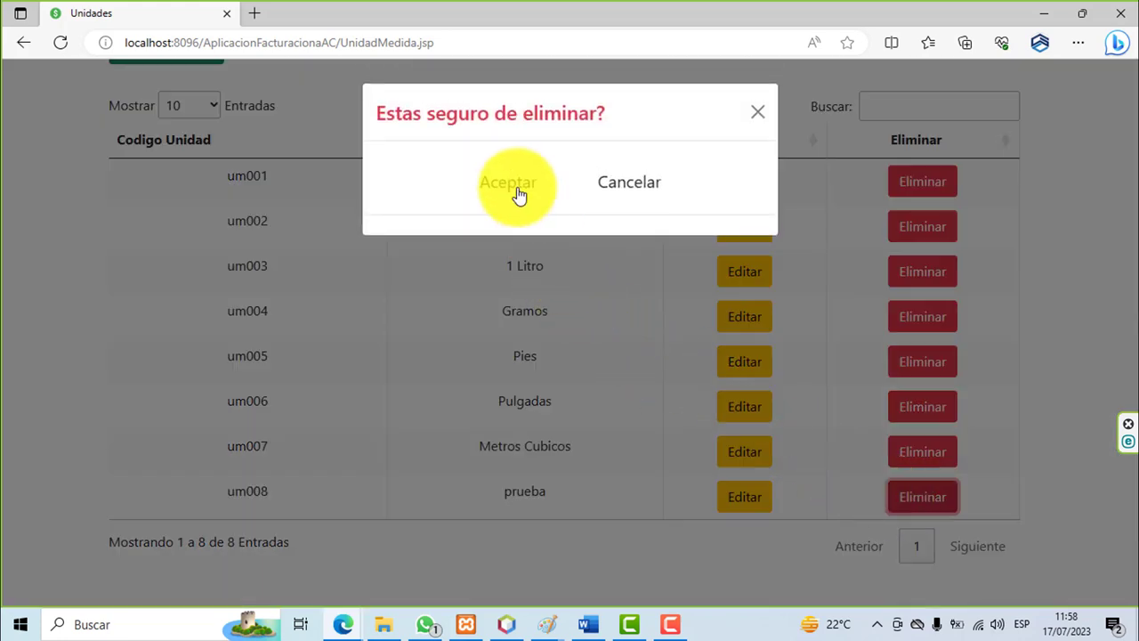
left_click(520, 194)
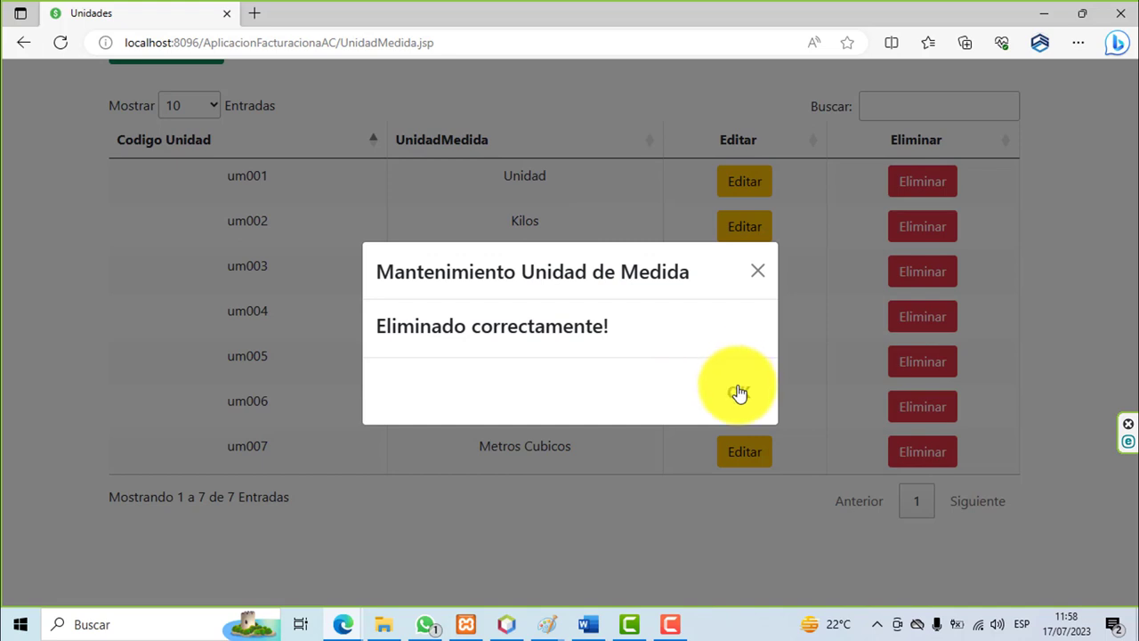
left_click(738, 389)
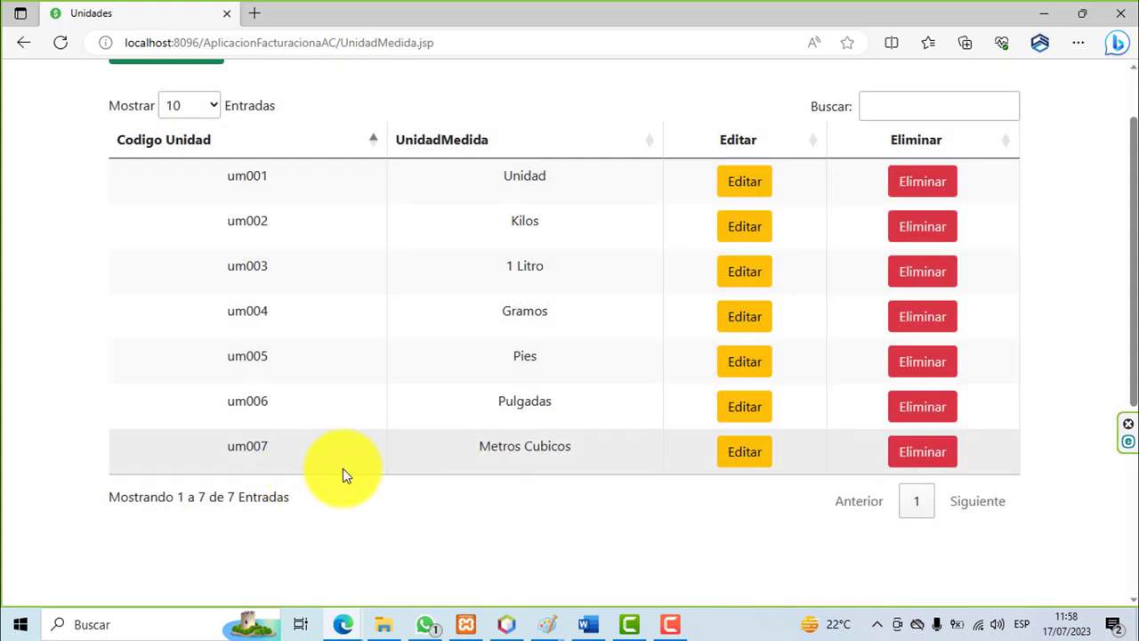
scroll(343, 458, "up", 2)
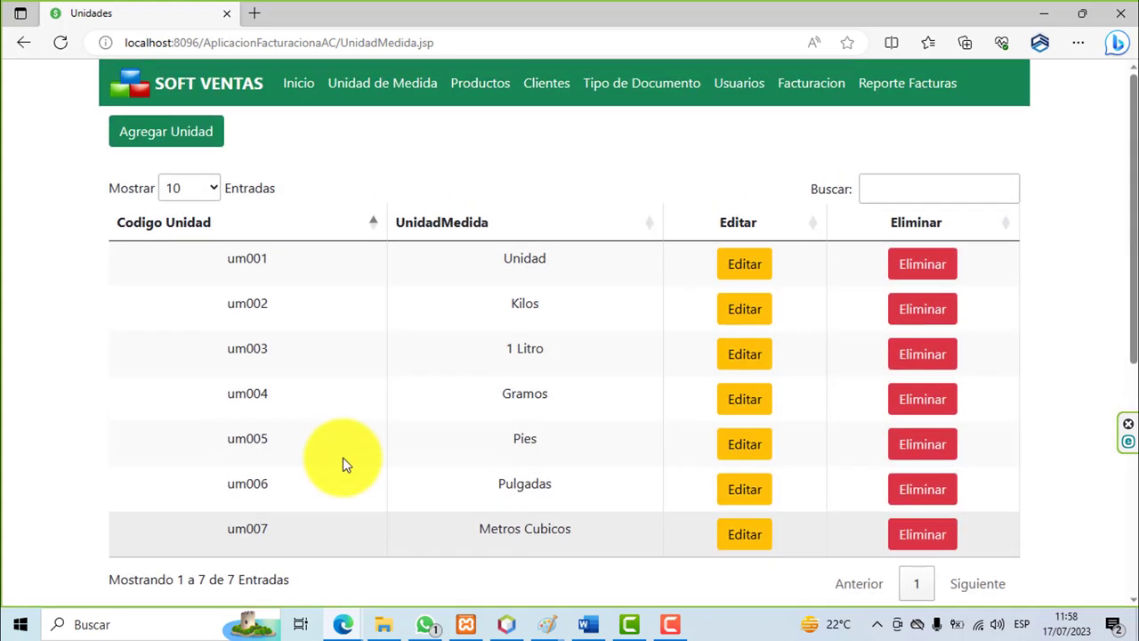
Step: Add a test unit um009 named prueba2
left_click(165, 131)
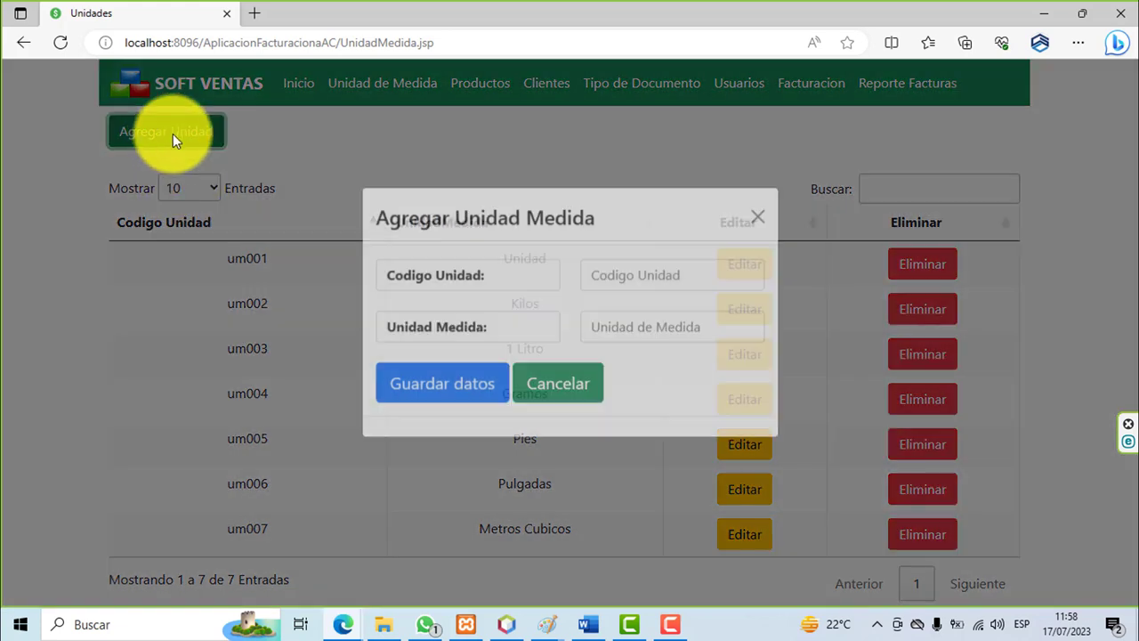
left_click(600, 307)
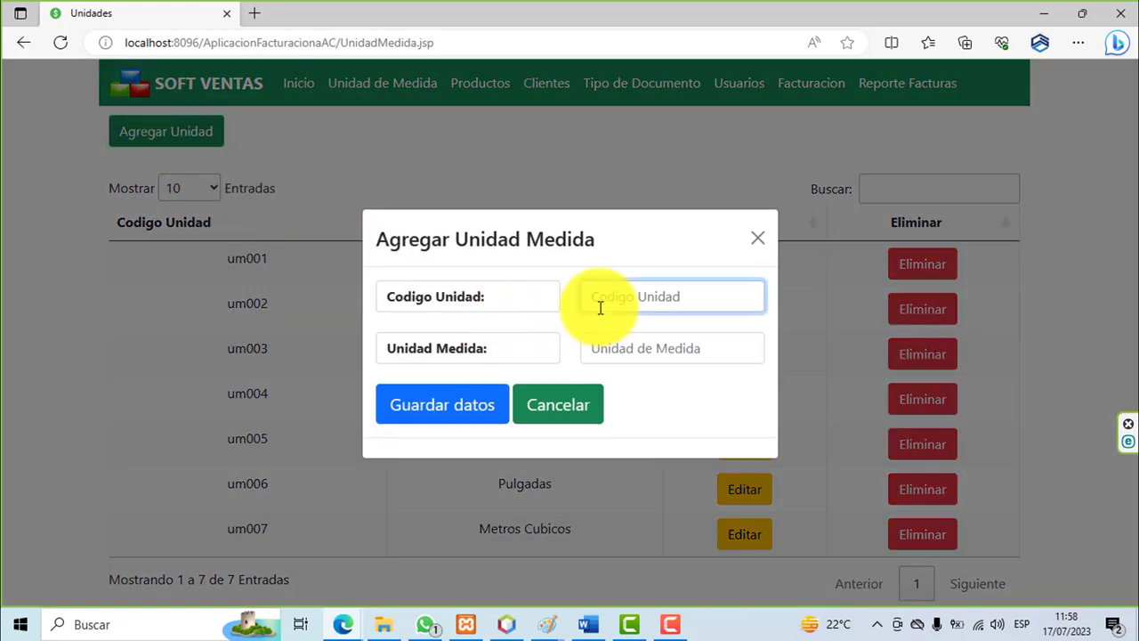
type("u")
key("BackSpace")
key("BackSpace")
type("um00")
type("9")
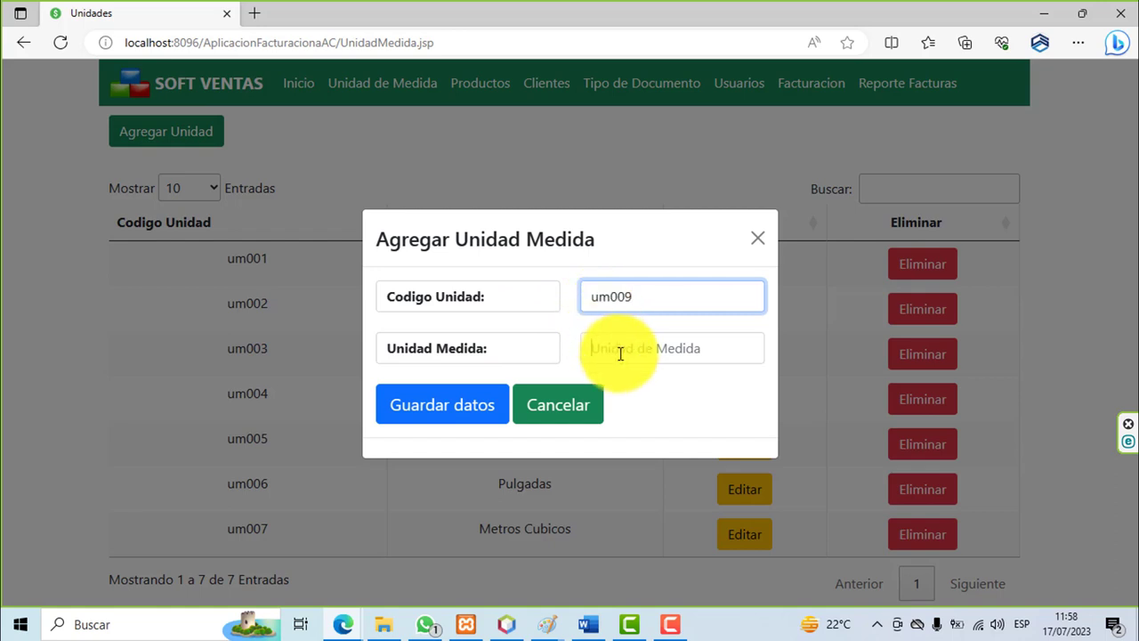
left_click(621, 353)
type("prueba2")
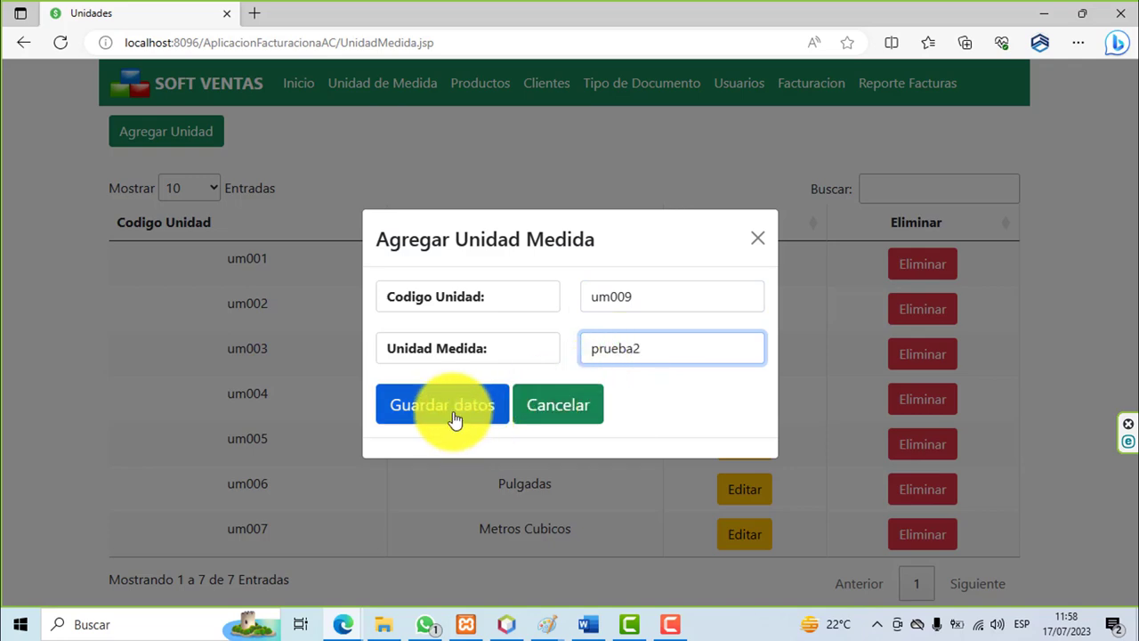
left_click(459, 420)
left_click(737, 395)
Step: Delete the test unit um009 prueba2, restoring the seven-unit list
scroll(670, 412, "down", 3)
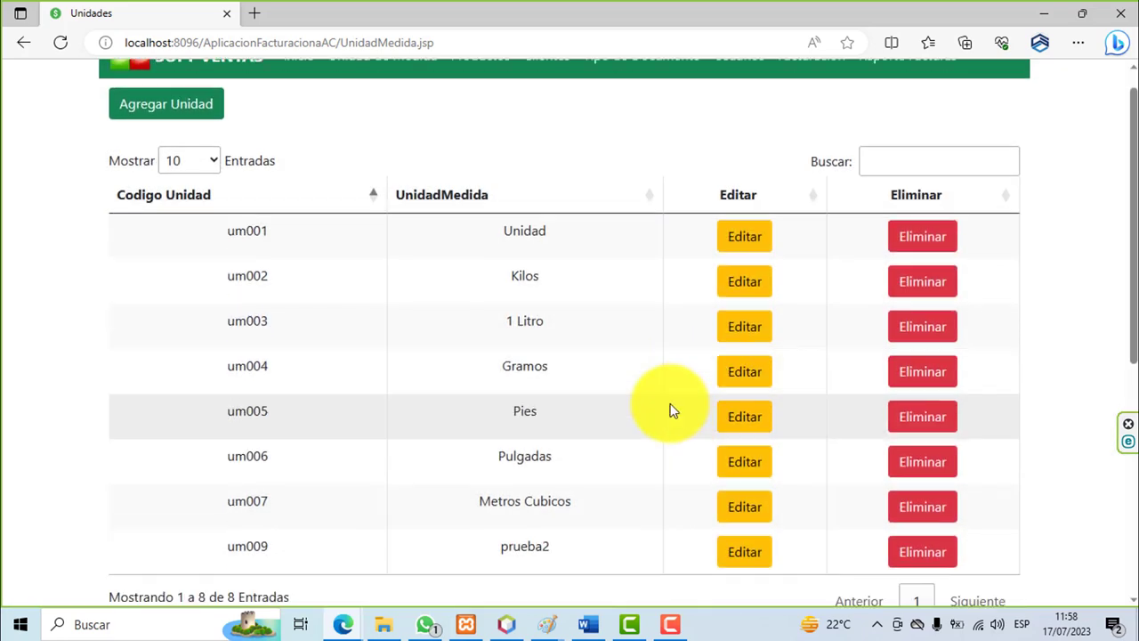
left_click(907, 341)
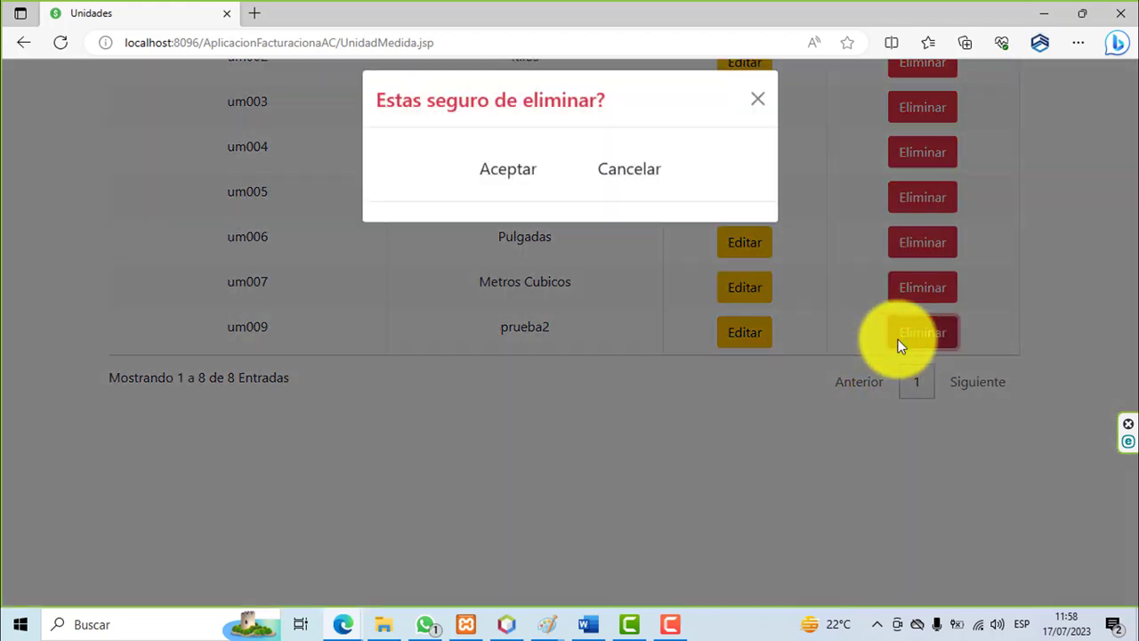
left_click(516, 186)
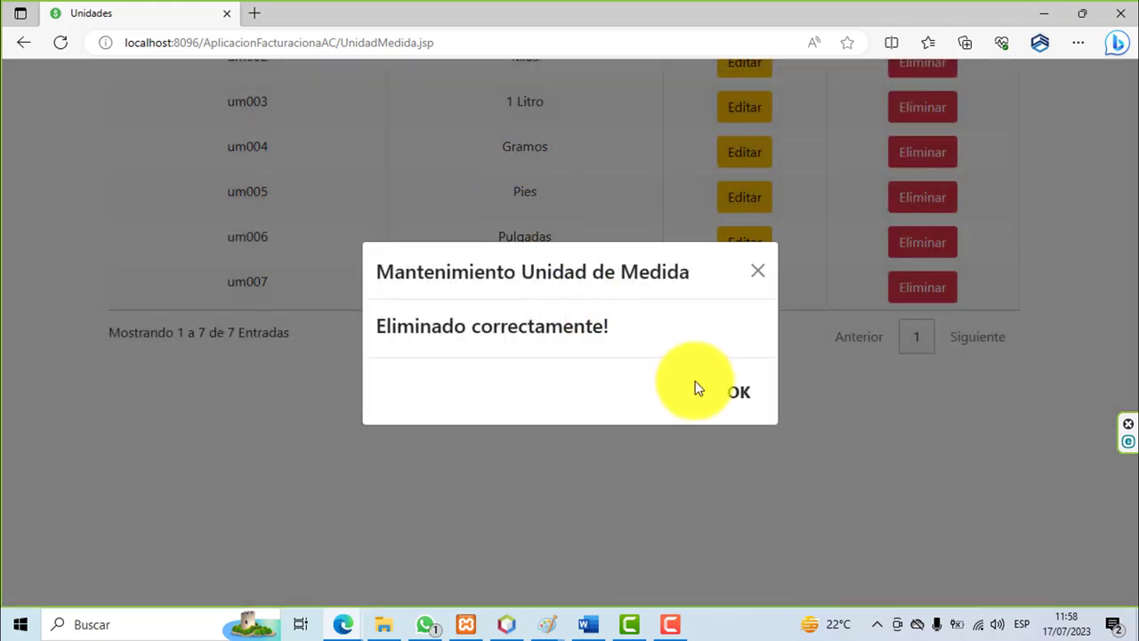
left_click(730, 396)
scroll(579, 401, "up", 1)
scroll(551, 407, "up", 2)
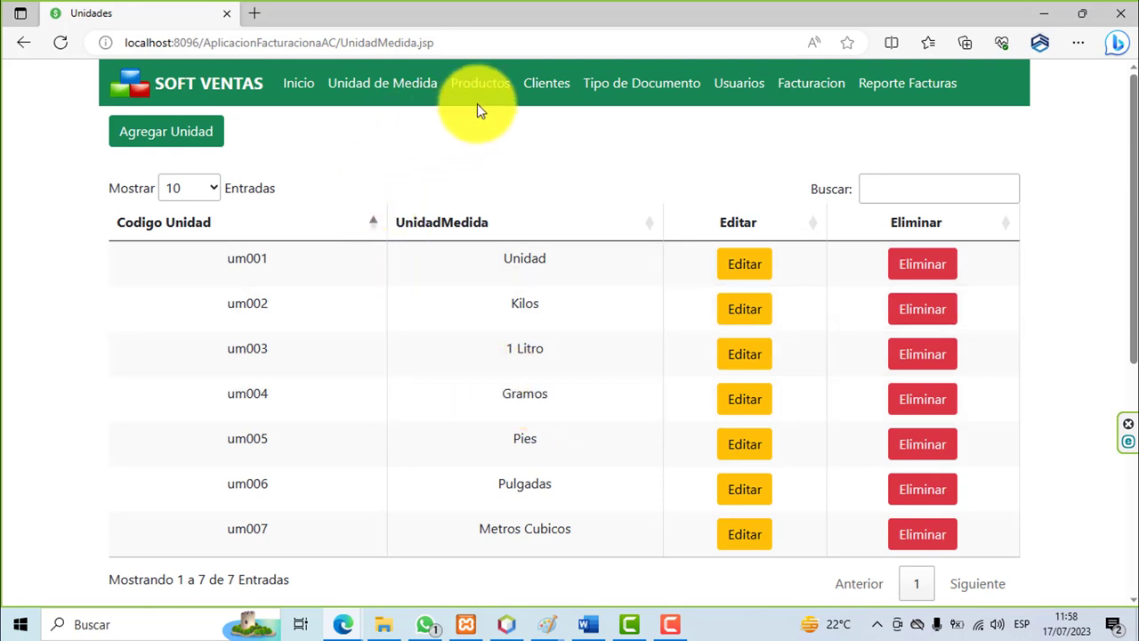
Step: In Productos, add pro001 Alicates with unit um001, stock 100 and price 12
left_click(478, 100)
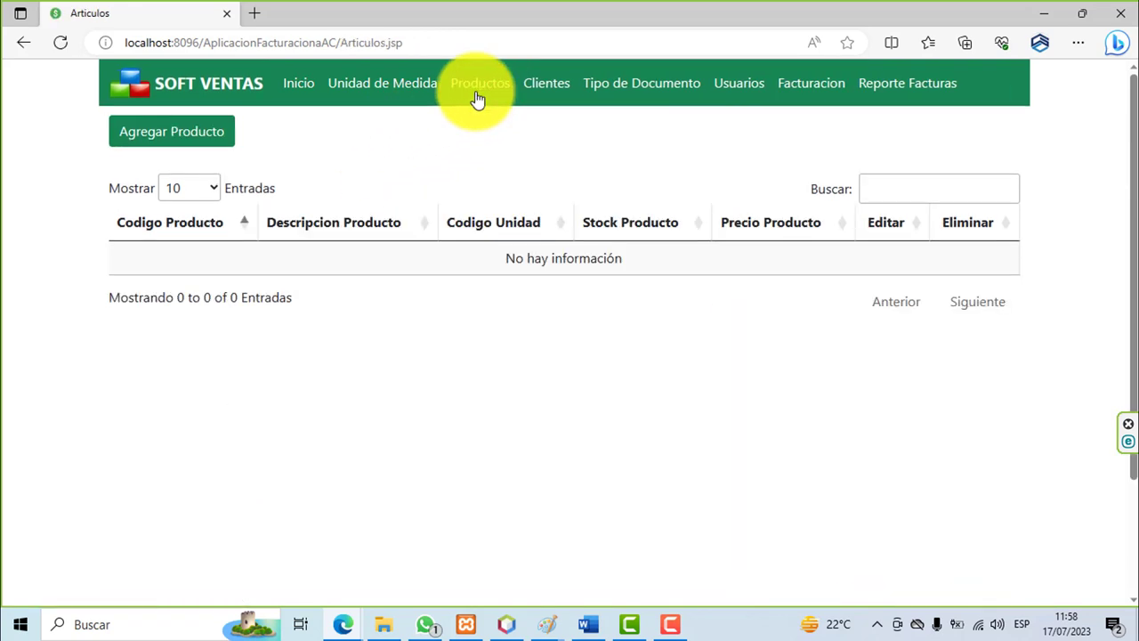
left_click(220, 131)
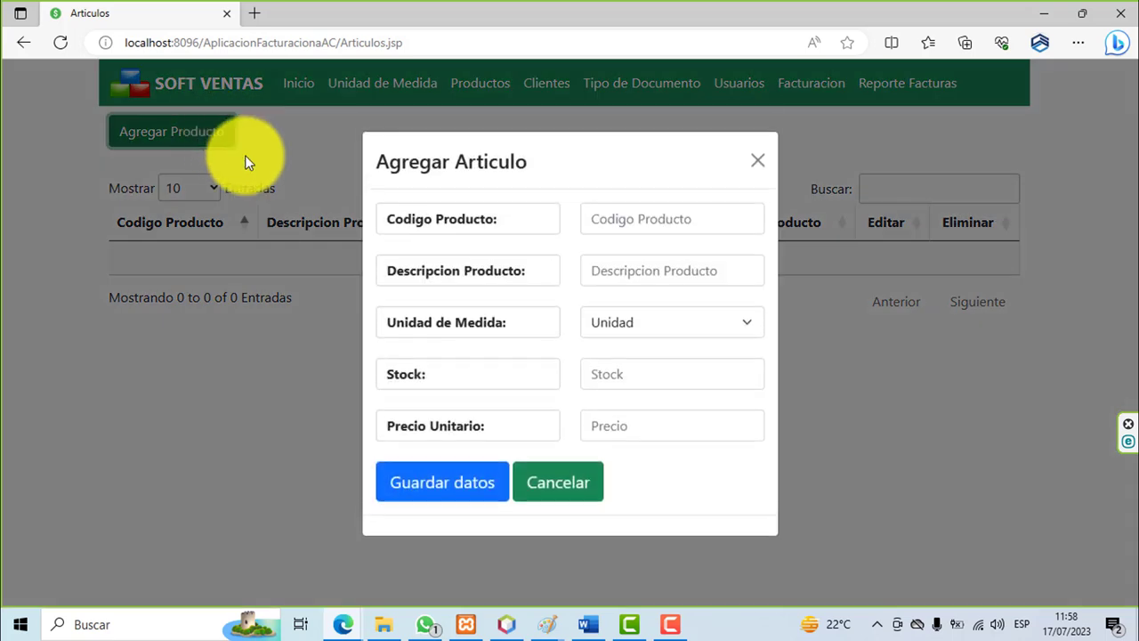
left_click(621, 222)
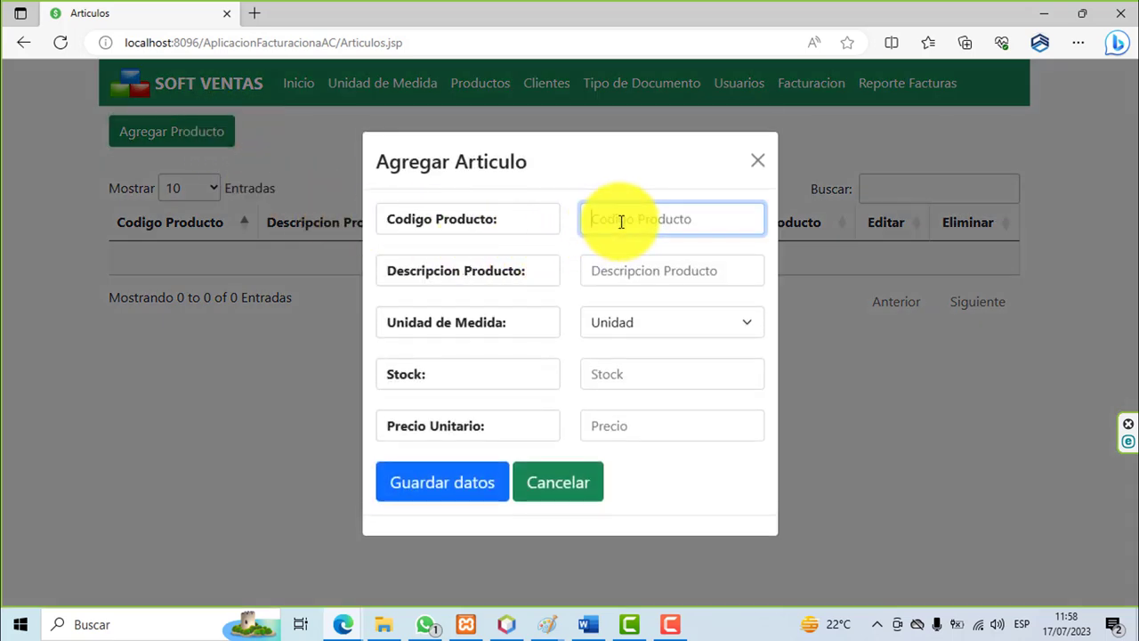
type("prod")
left_click(618, 263)
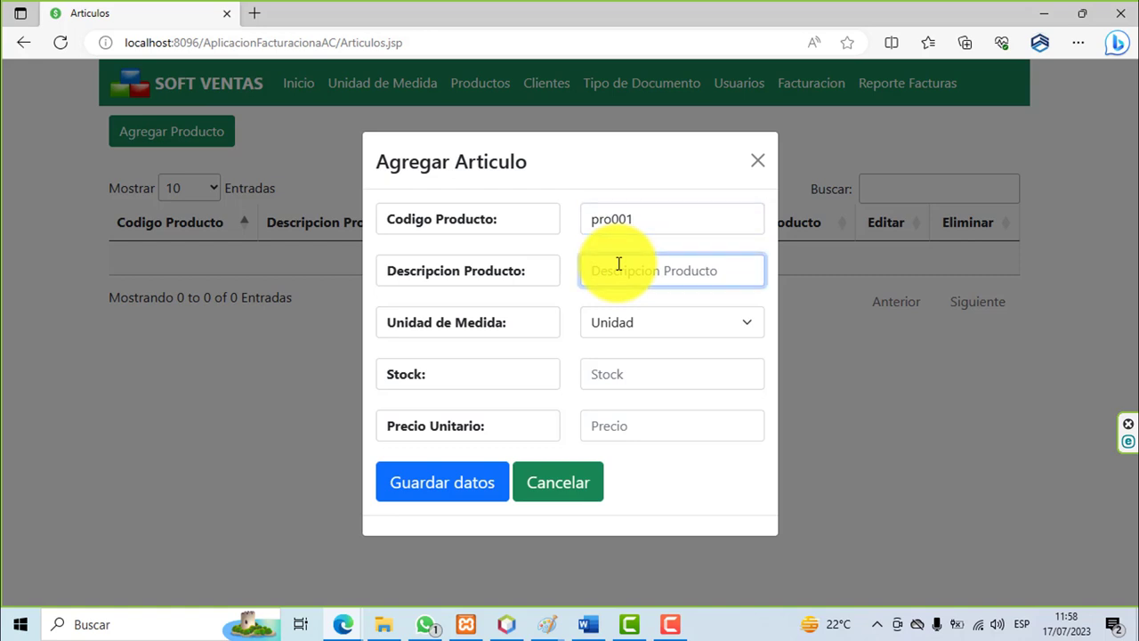
type("Alicates")
left_click(642, 362)
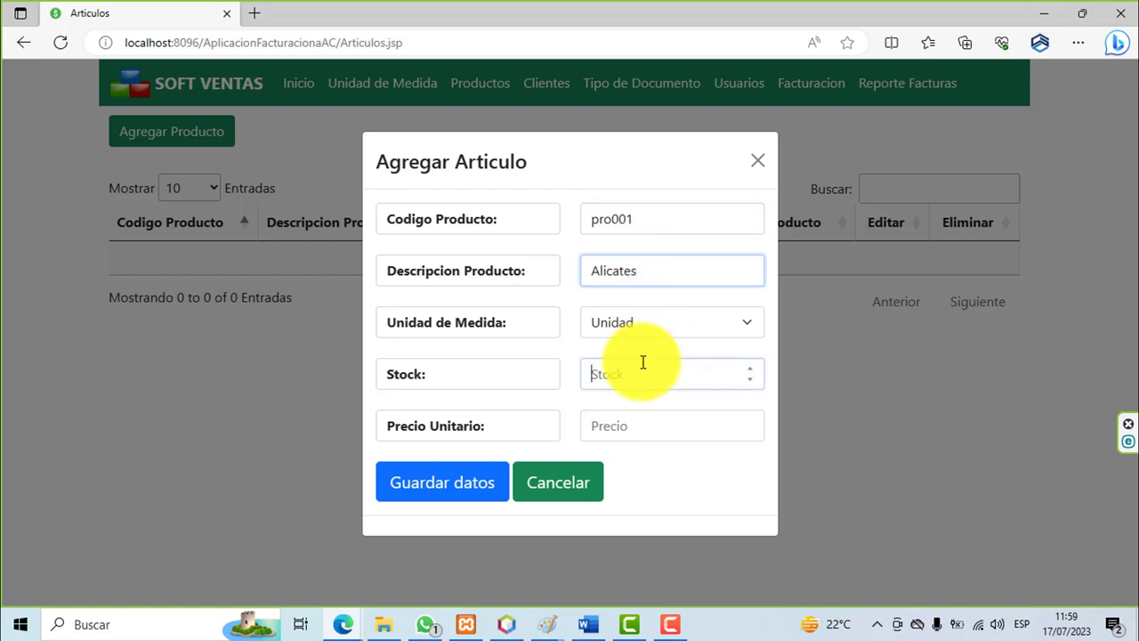
type("100")
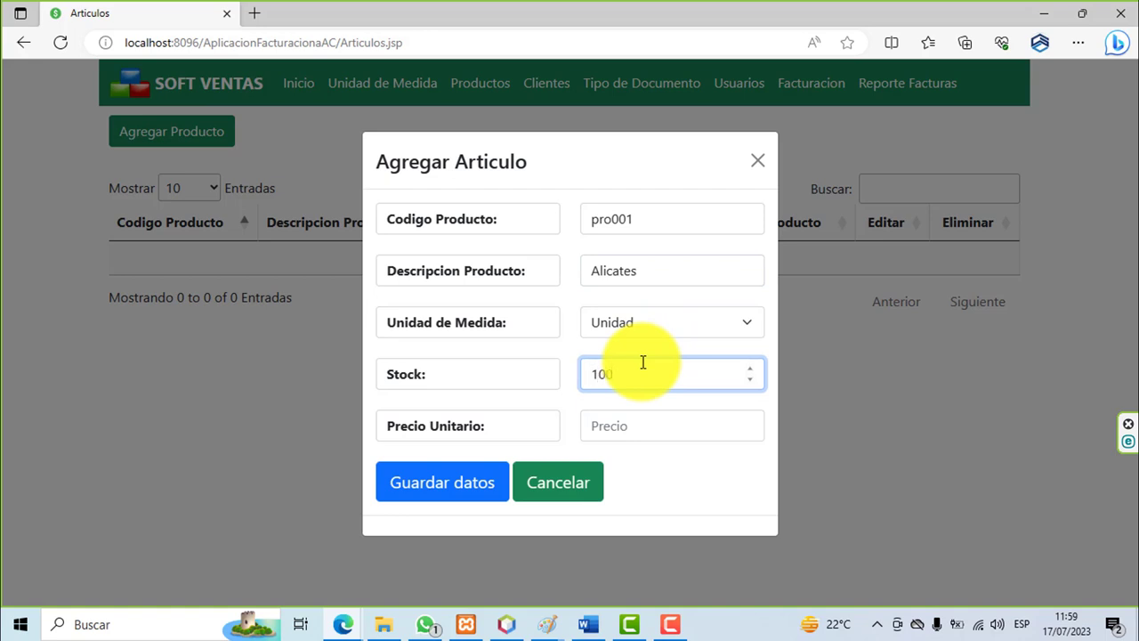
left_click(640, 420)
type("12")
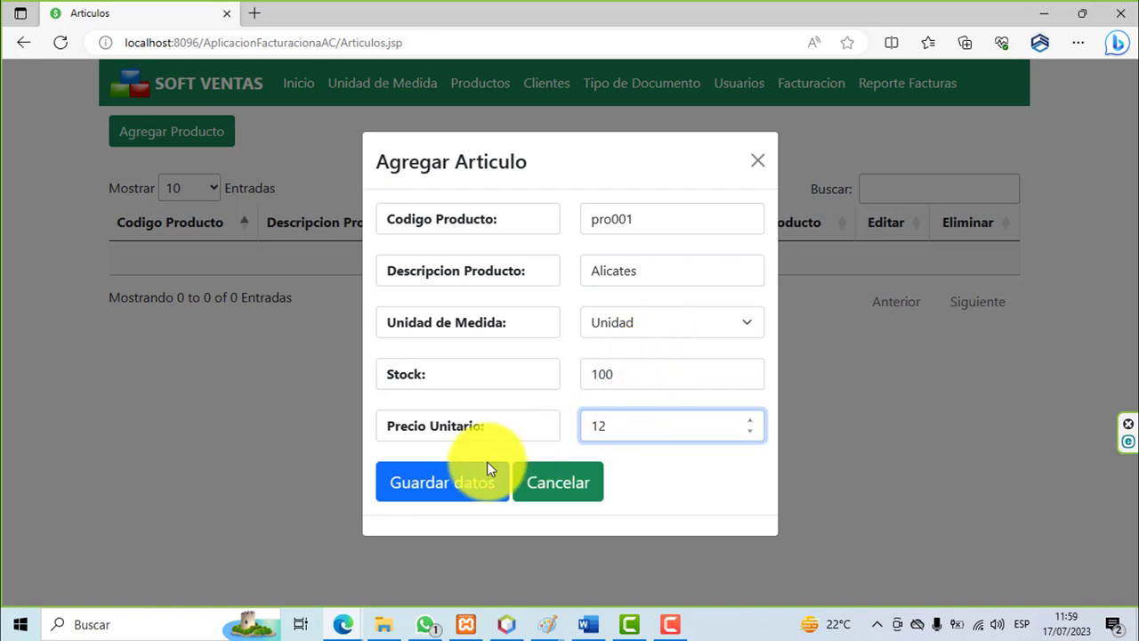
left_click(450, 480)
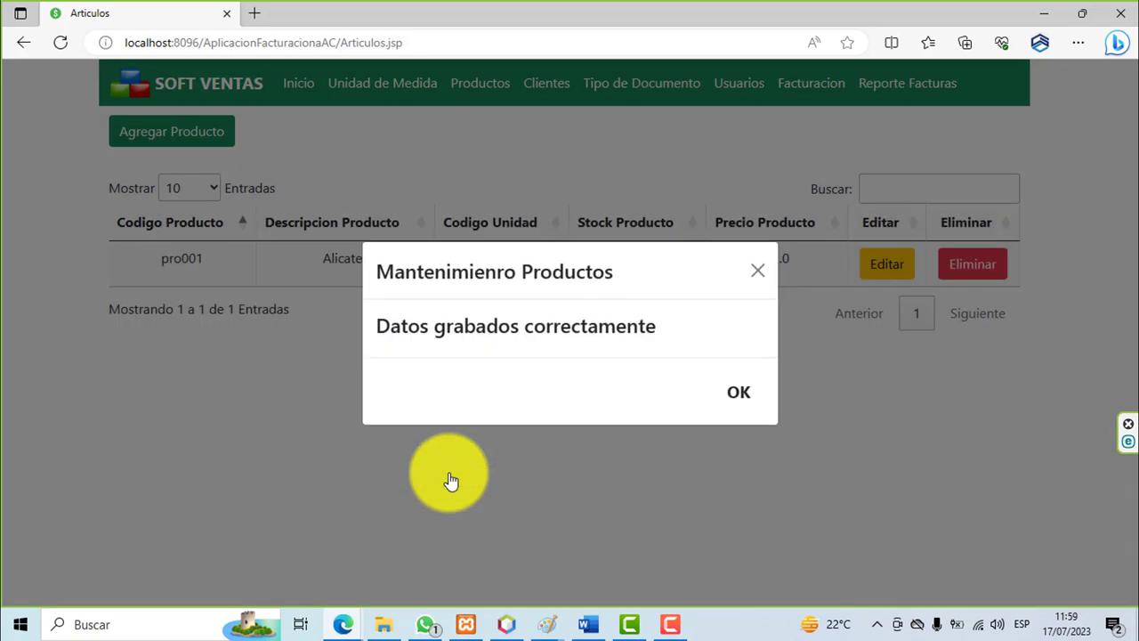
left_click(737, 392)
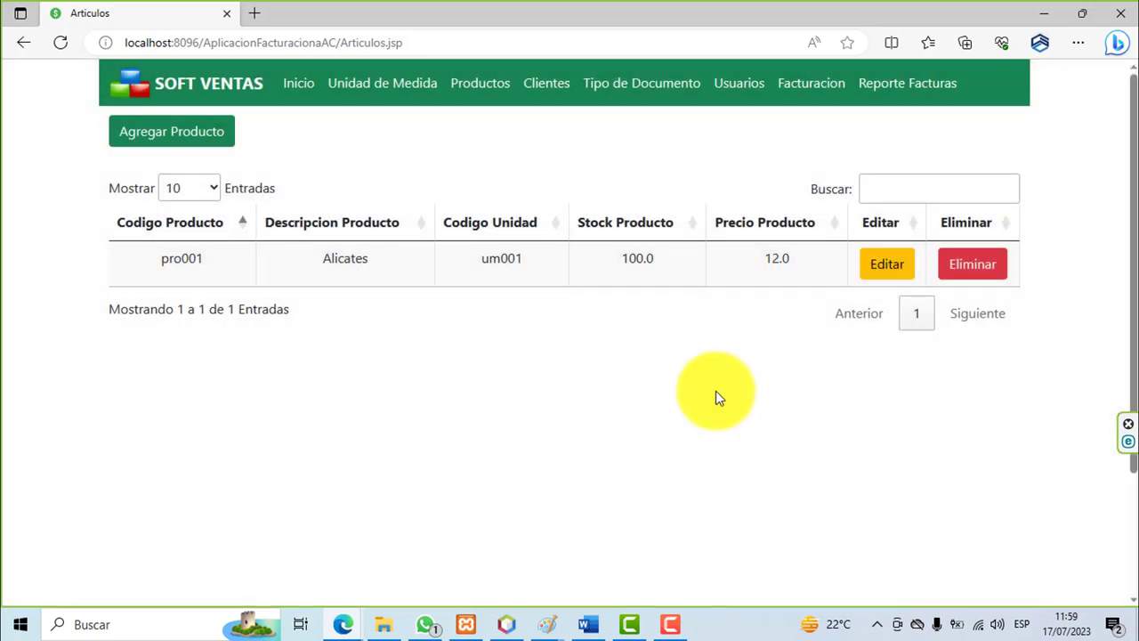
Step: Add product pro002 Alcohol in unit 1 Litro (um003), stock 200, price 15
left_click(205, 142)
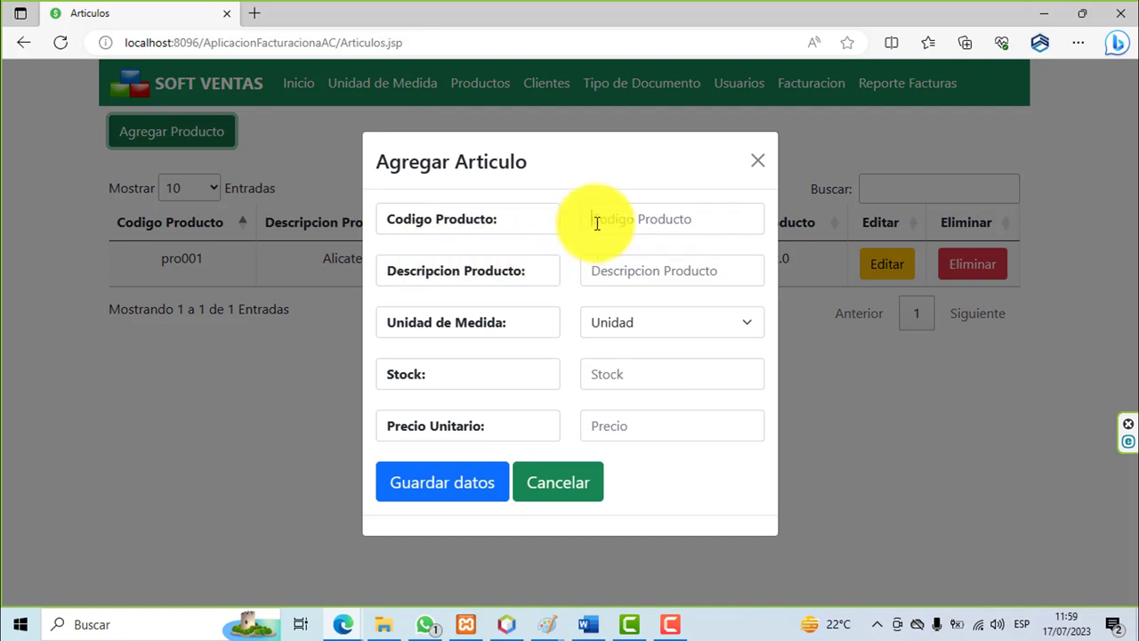
left_click(597, 223)
type("pro002")
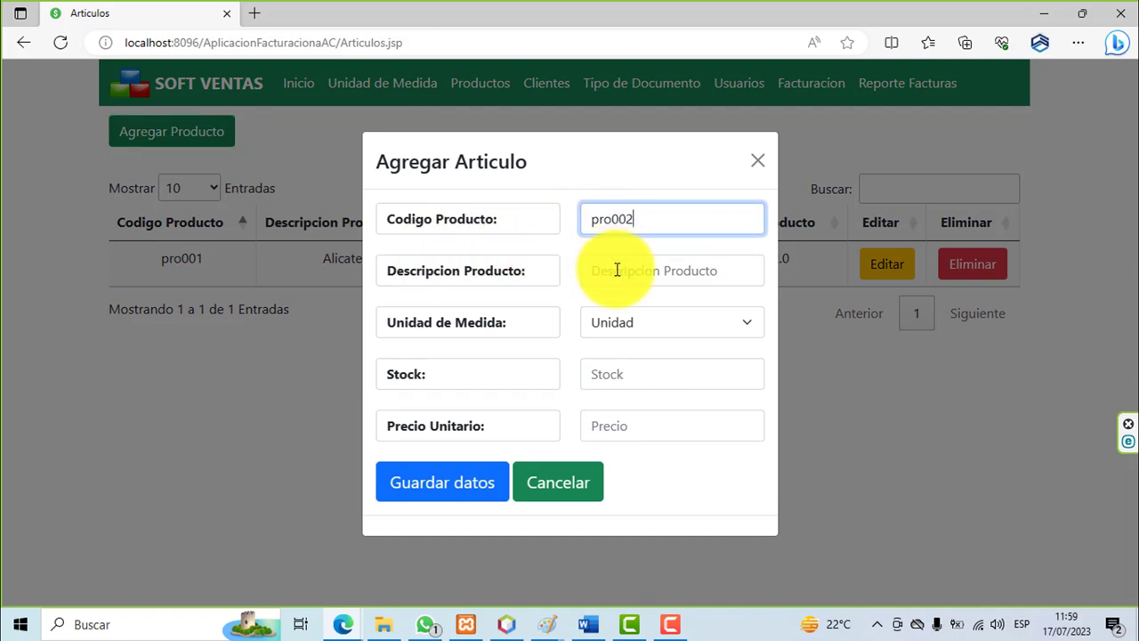
left_click(617, 269)
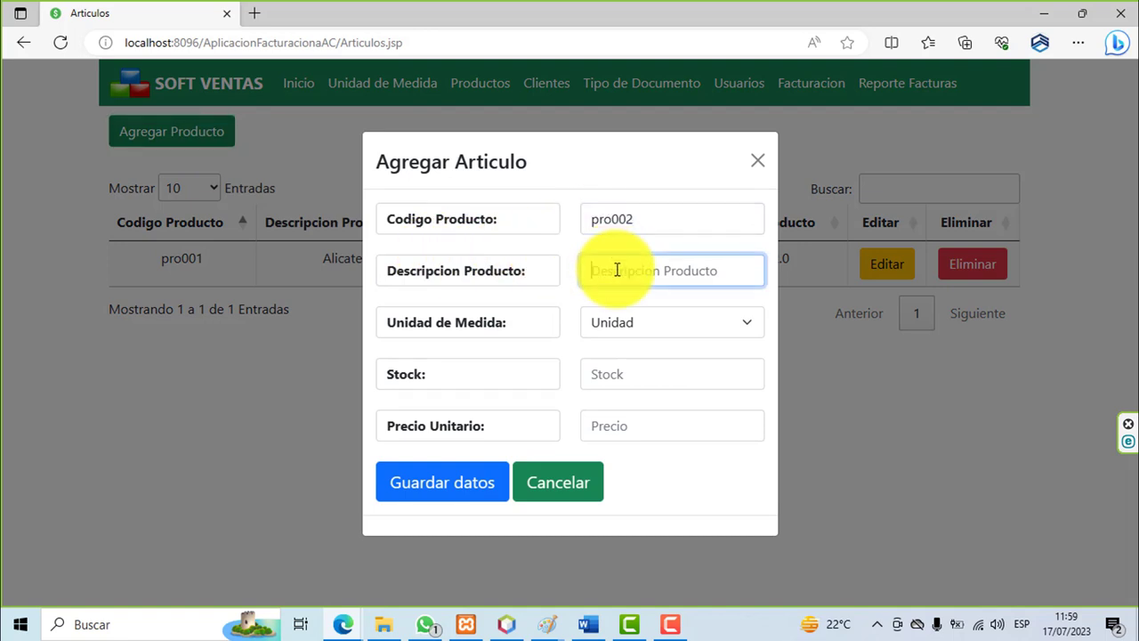
type("Alcohol")
left_click(637, 323)
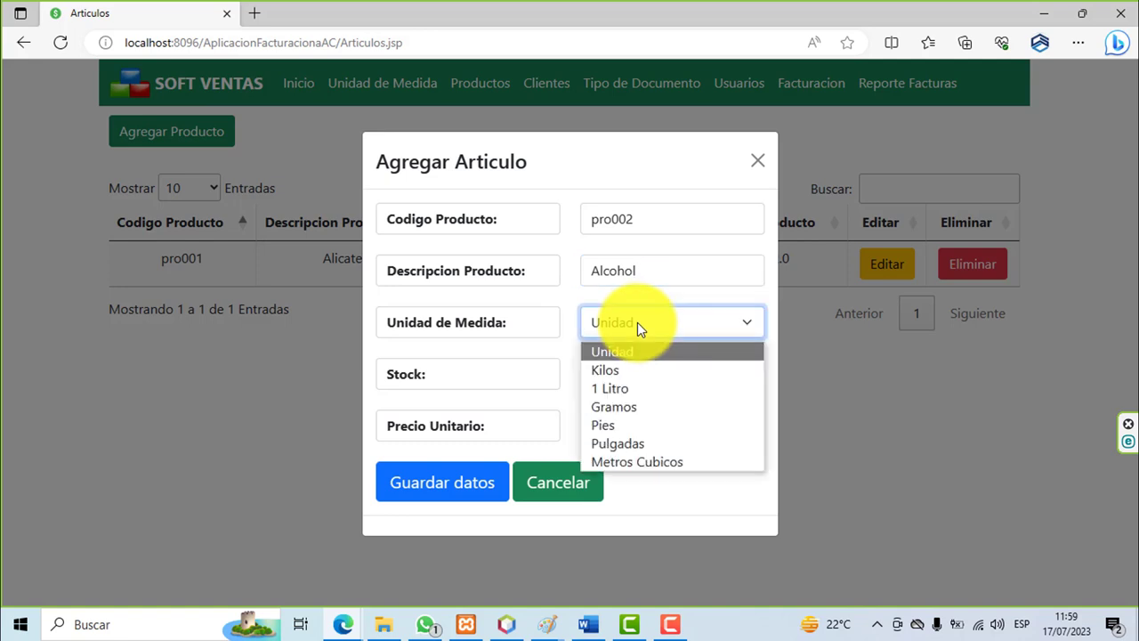
left_click(638, 381)
left_click(639, 381)
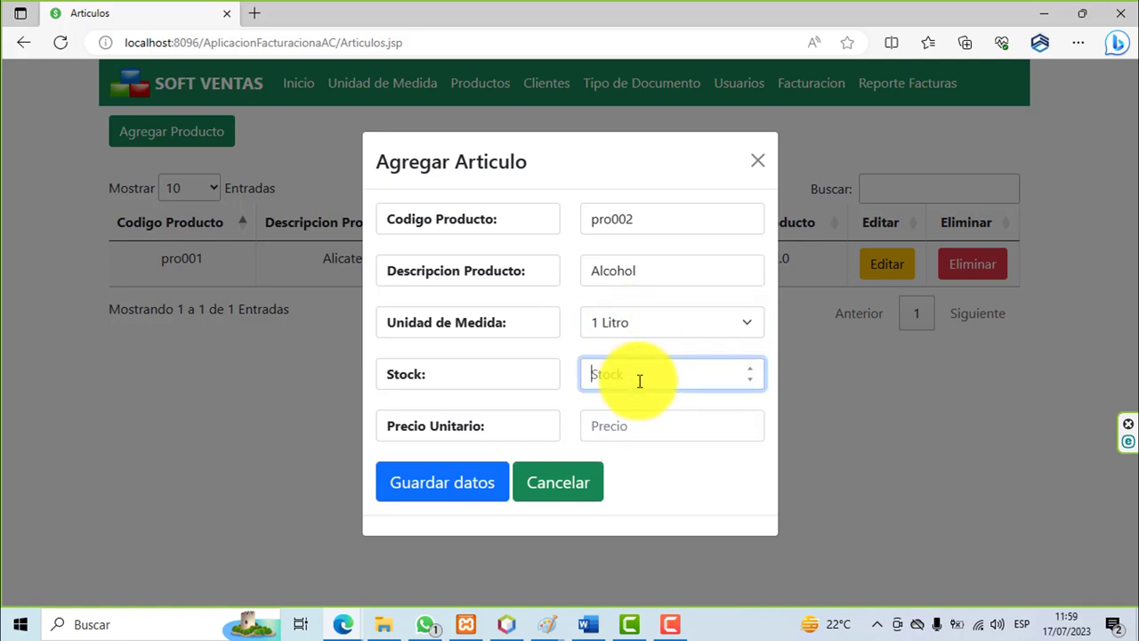
type("200")
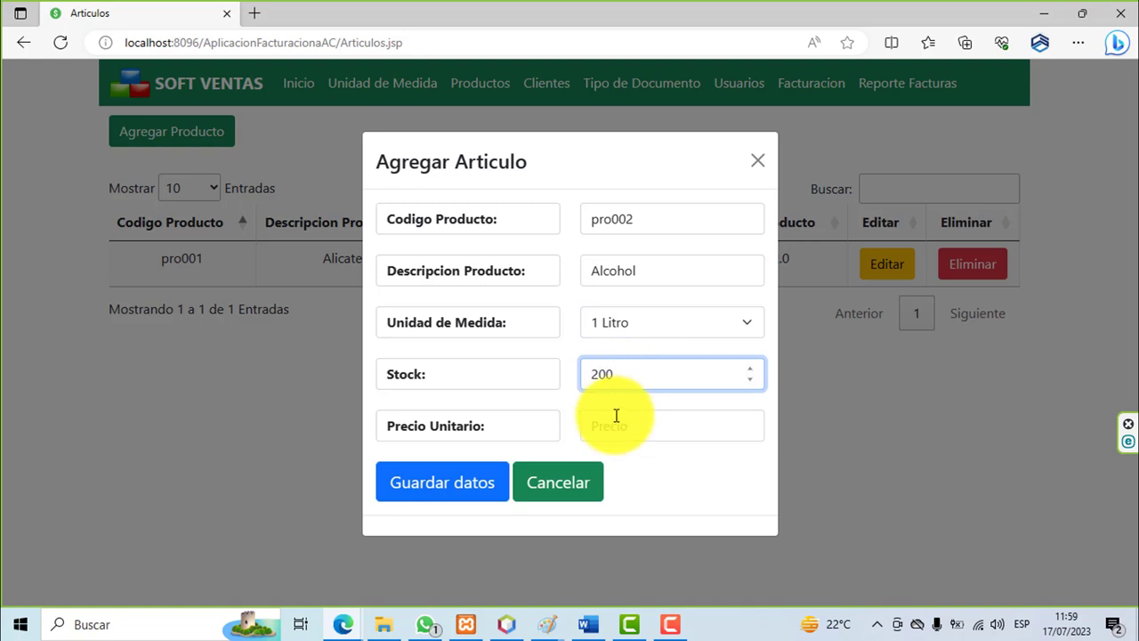
left_click(616, 419)
type("15")
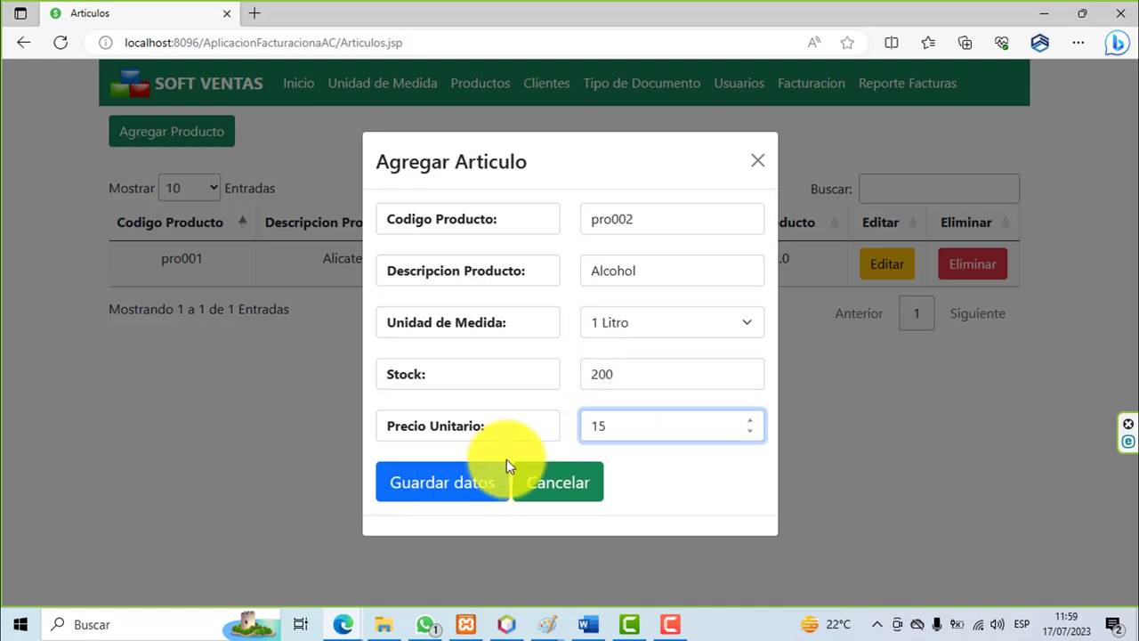
left_click(484, 477)
left_click(737, 400)
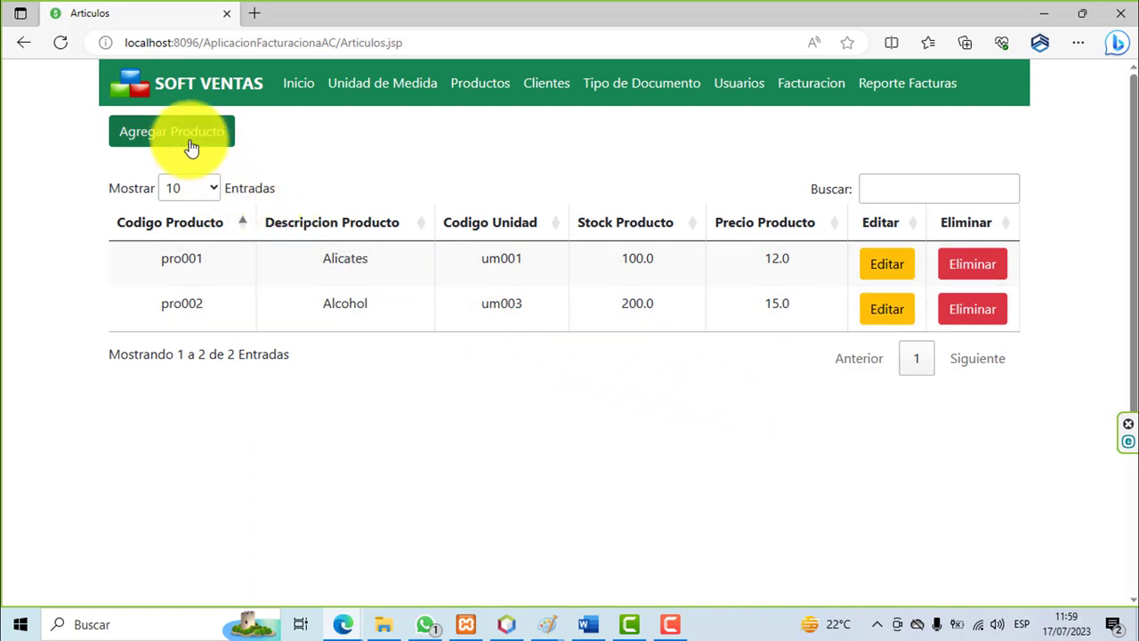
Step: Start a new product with code pro003, description Arena and unit Metros Cubicos
left_click(184, 138)
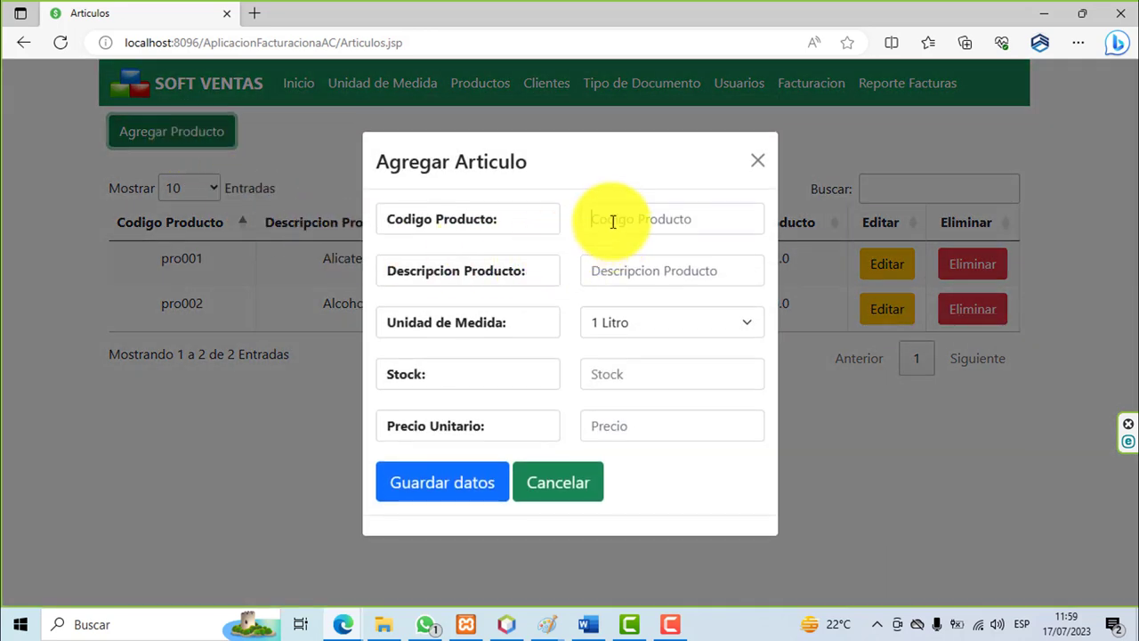
left_click(612, 222)
type("pro")
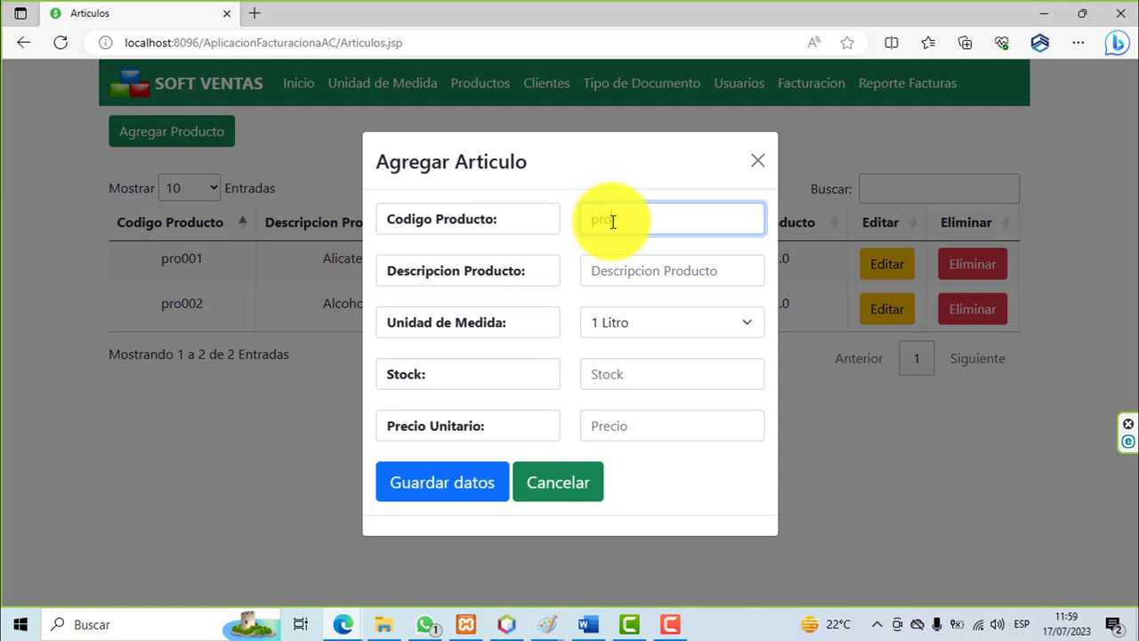
type("003")
left_click(623, 262)
type("Arena")
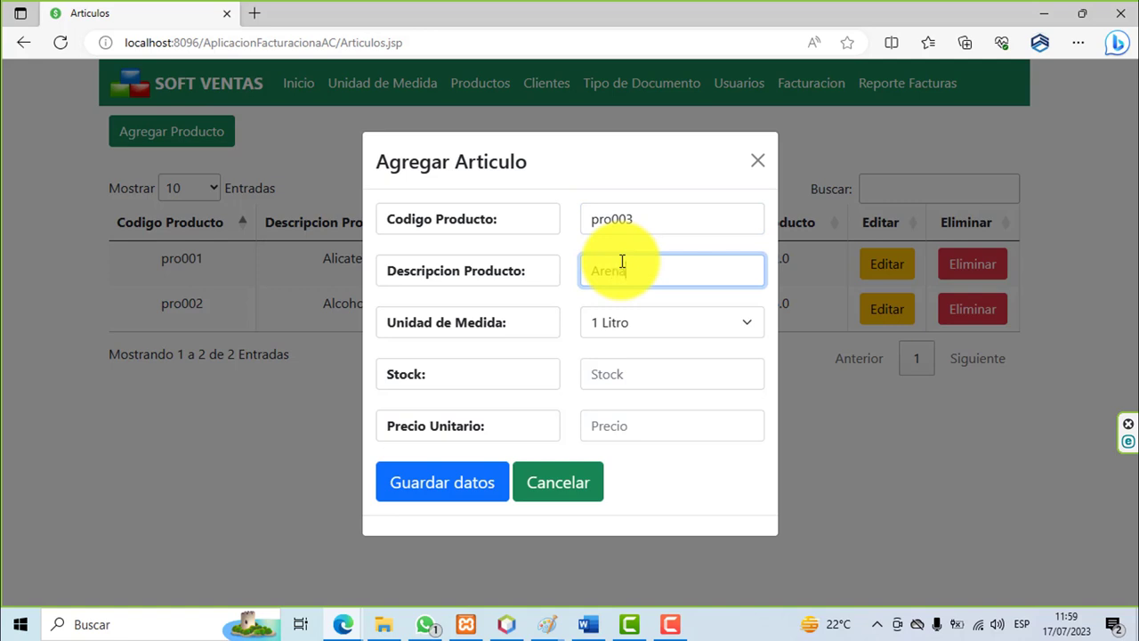
left_click(623, 319)
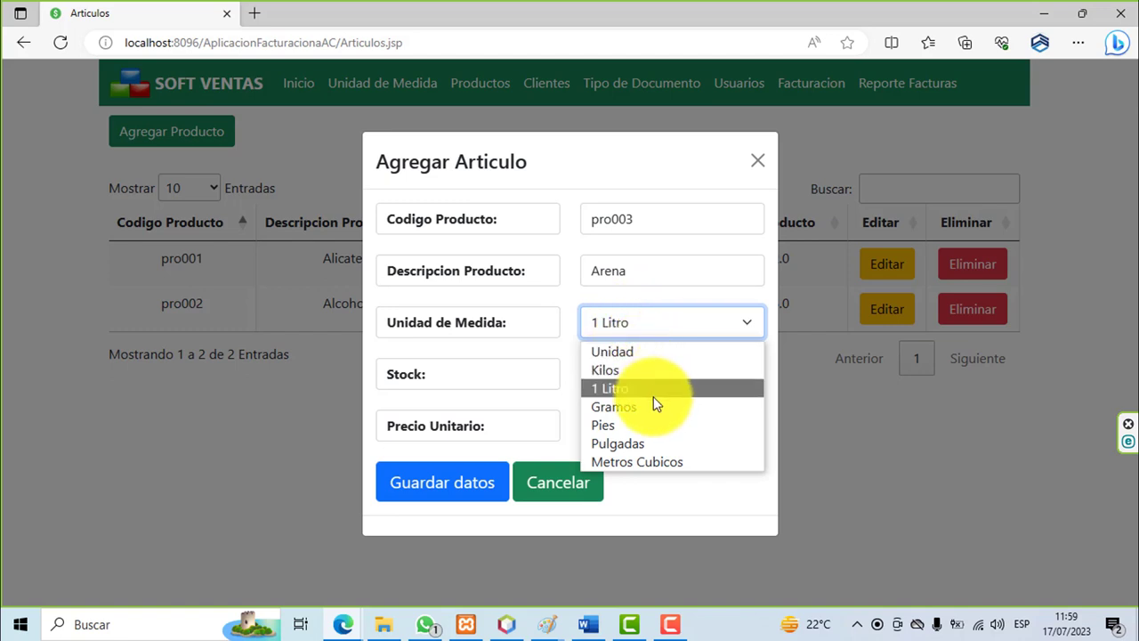
left_click(662, 462)
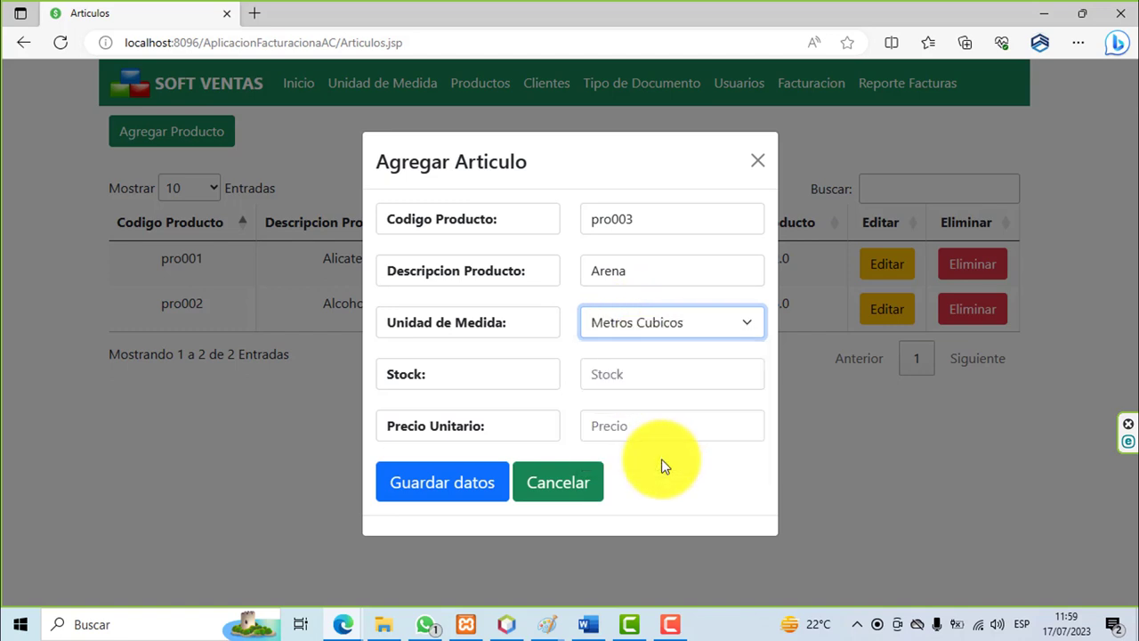
Step: Enter stock 400 and price 25, then save the Arena product
left_click(625, 380)
type("400")
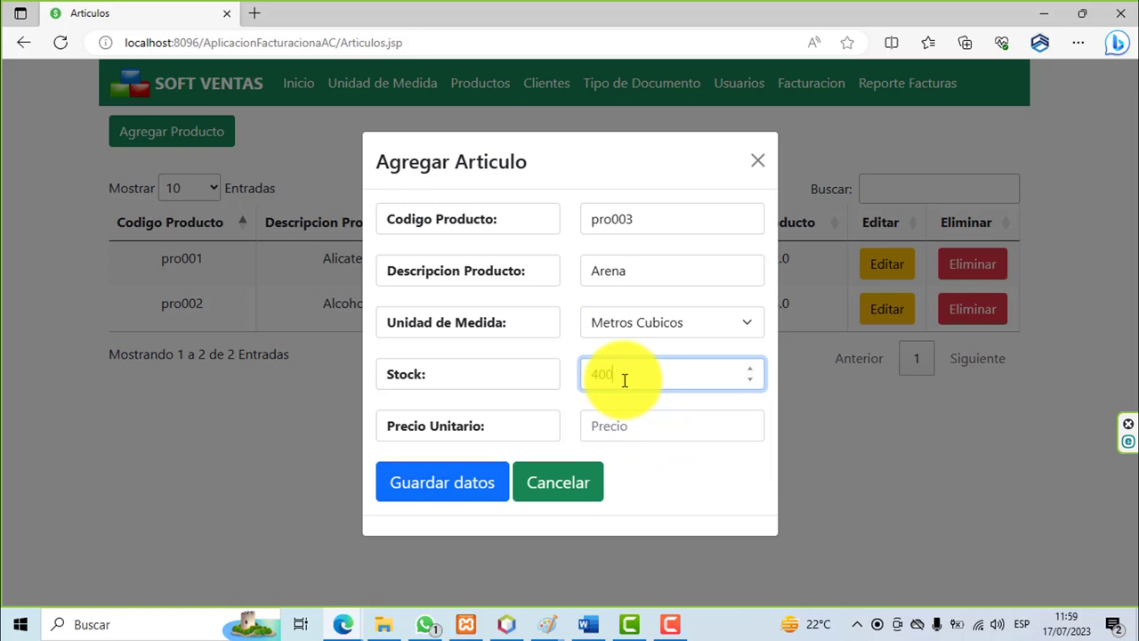
left_click(618, 436)
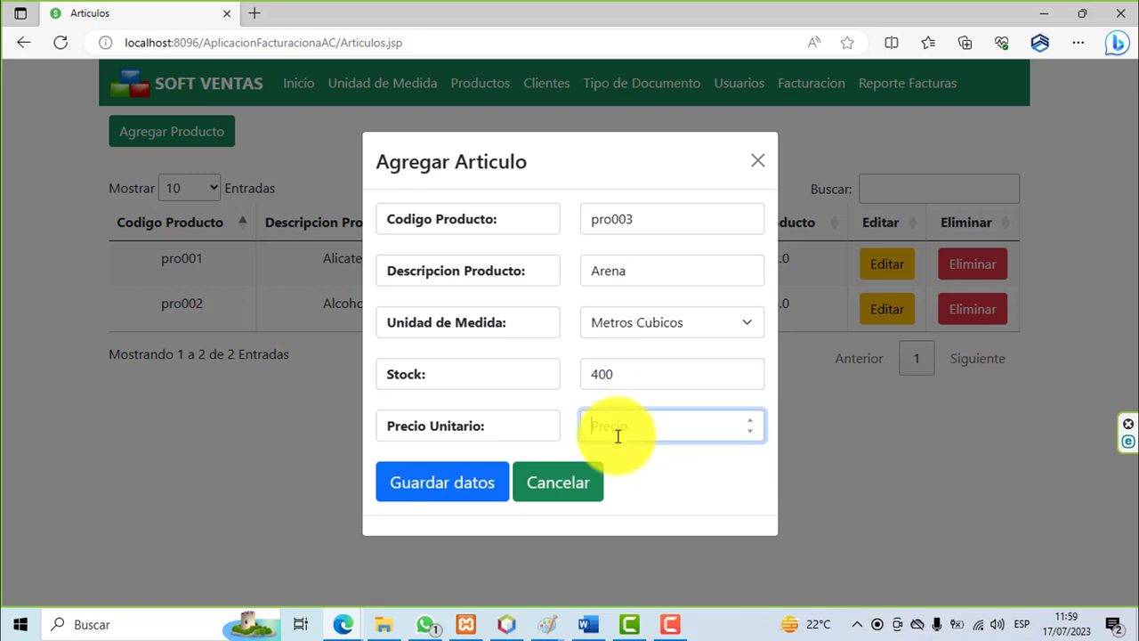
type("25")
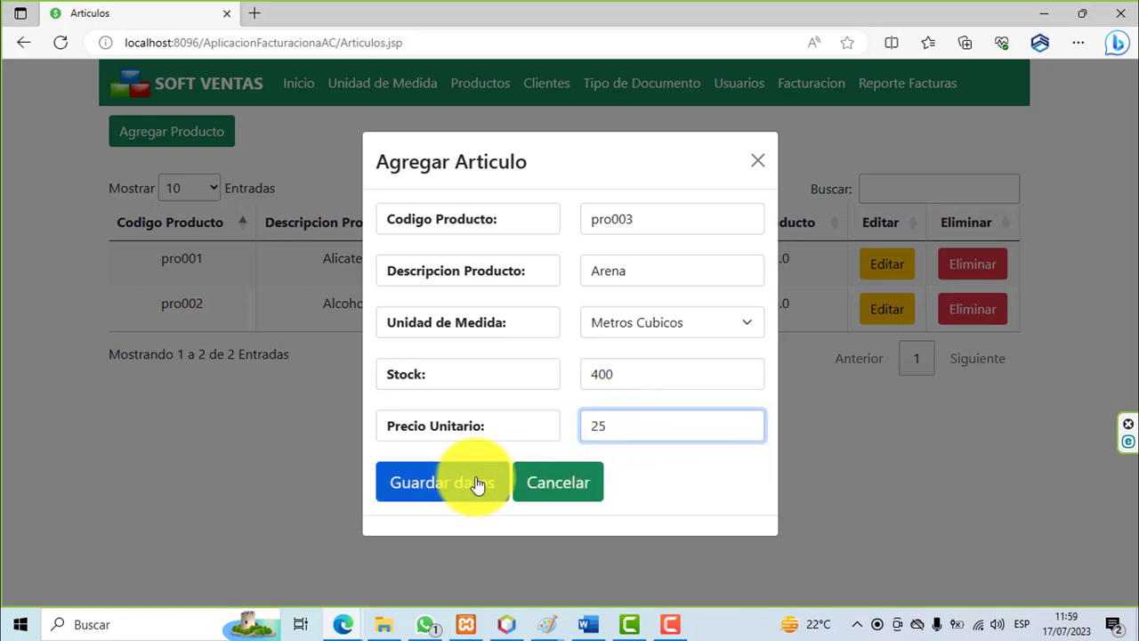
left_click(475, 484)
left_click(740, 396)
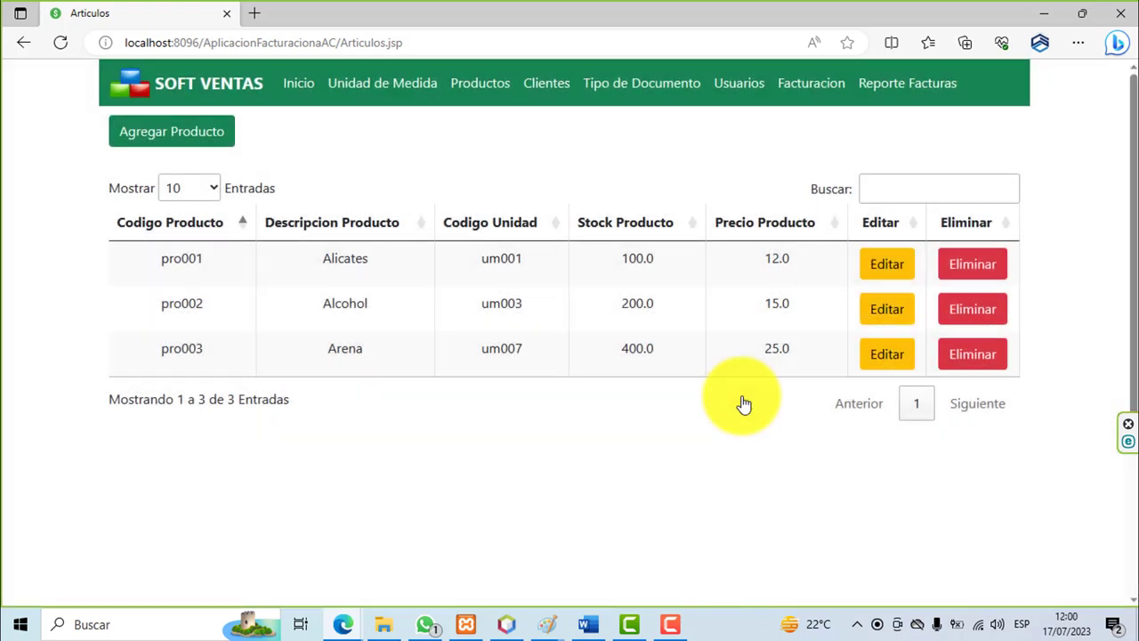
Step: Start a new product with code pro004, description Tuercas and unit Unidad
left_click(220, 137)
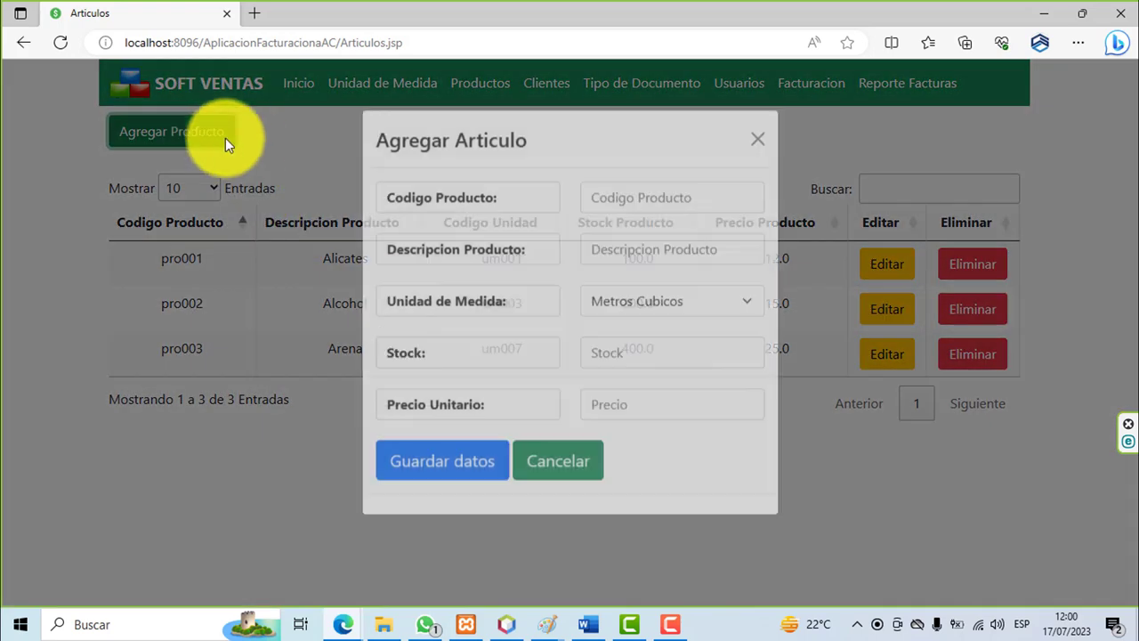
left_click(600, 223)
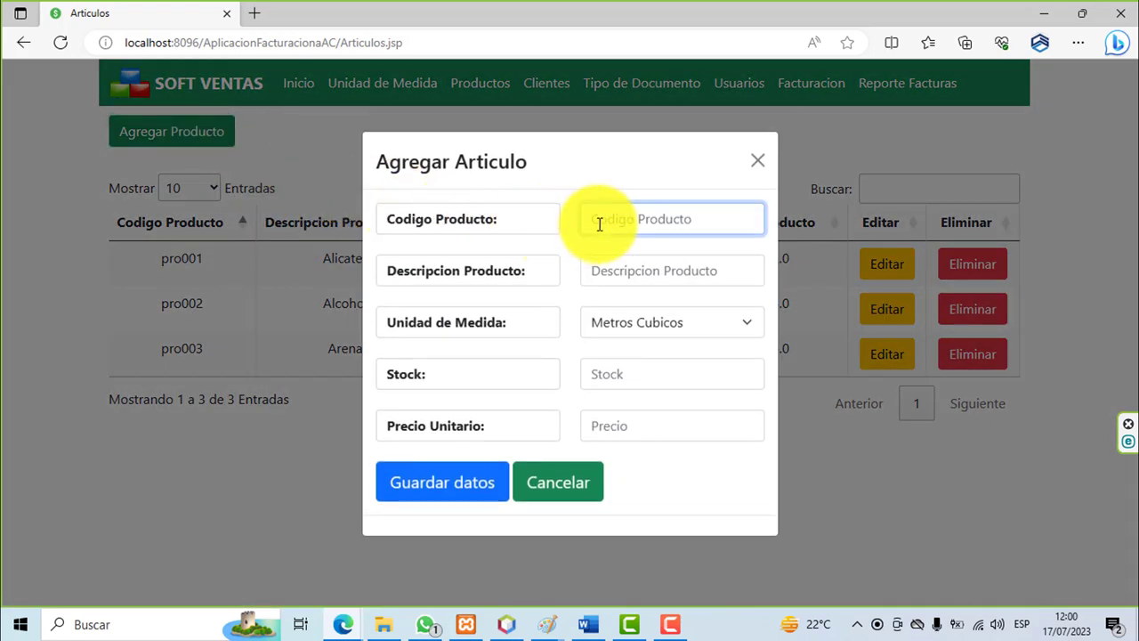
type("pro004")
left_click(622, 267)
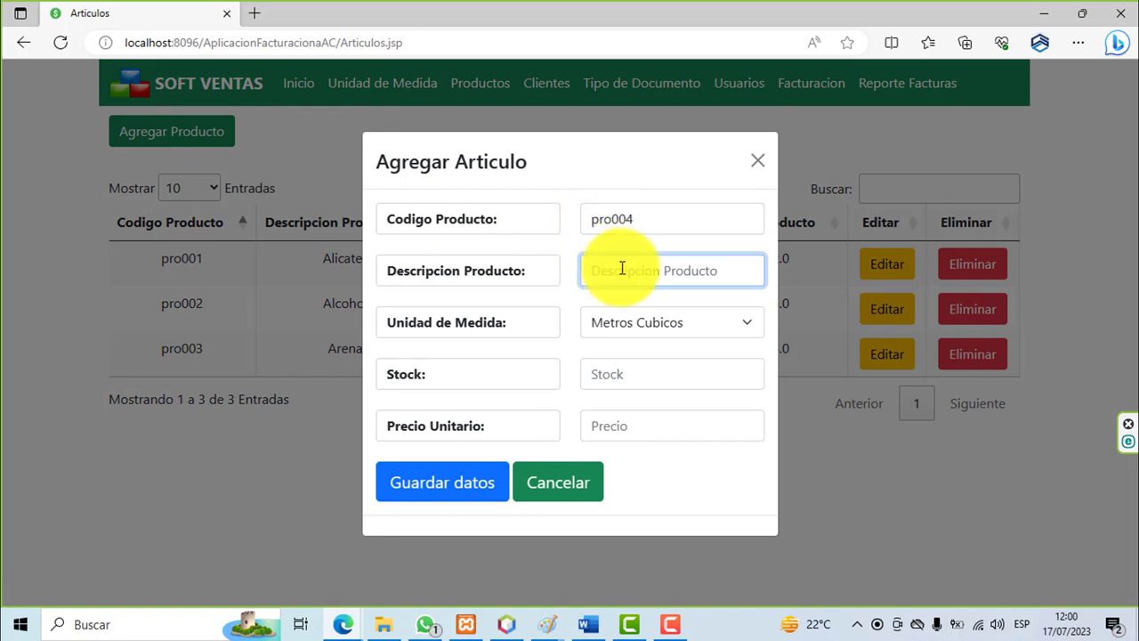
type("Tuercas")
left_click(613, 320)
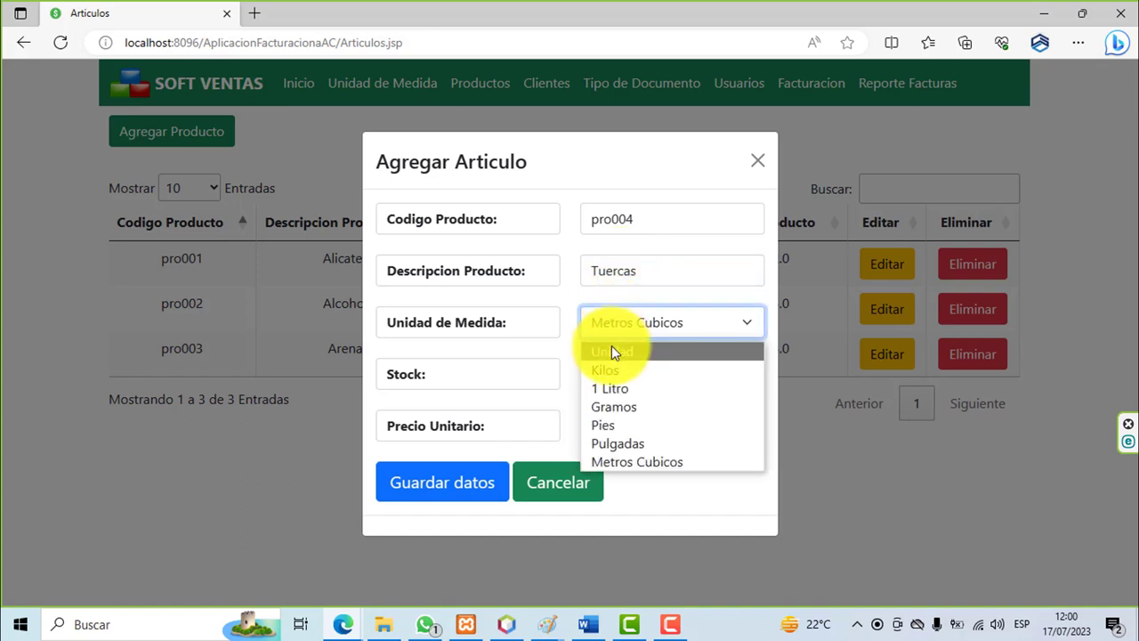
left_click(612, 352)
Step: Enter stock 300 and price 15, then save the Tuercas product
left_click(613, 372)
type("300")
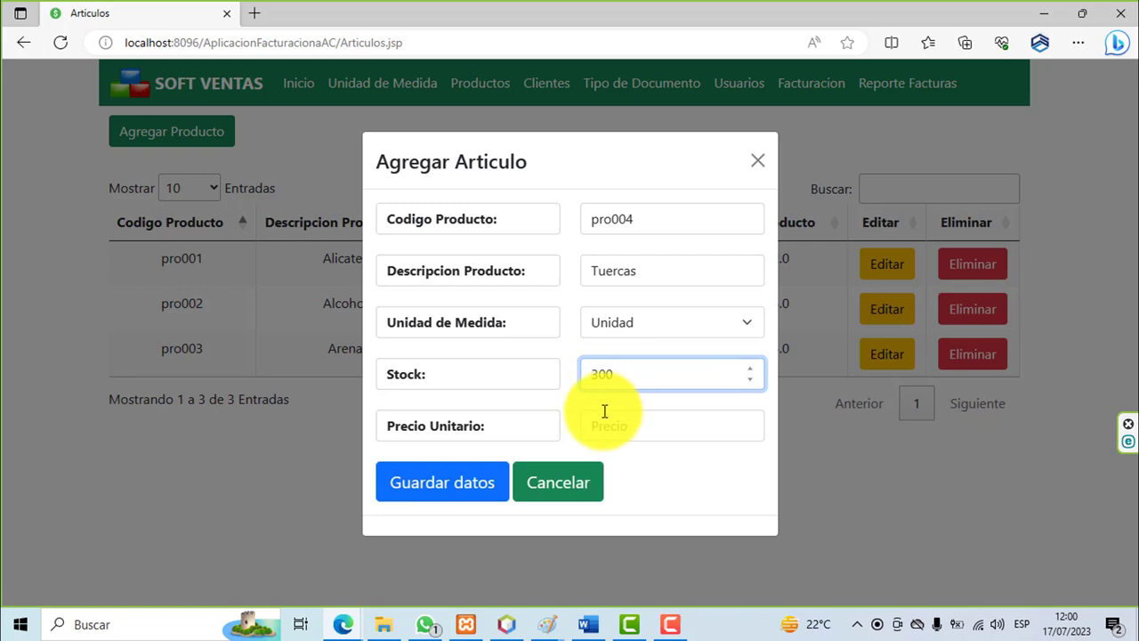
left_click(605, 413)
type("15")
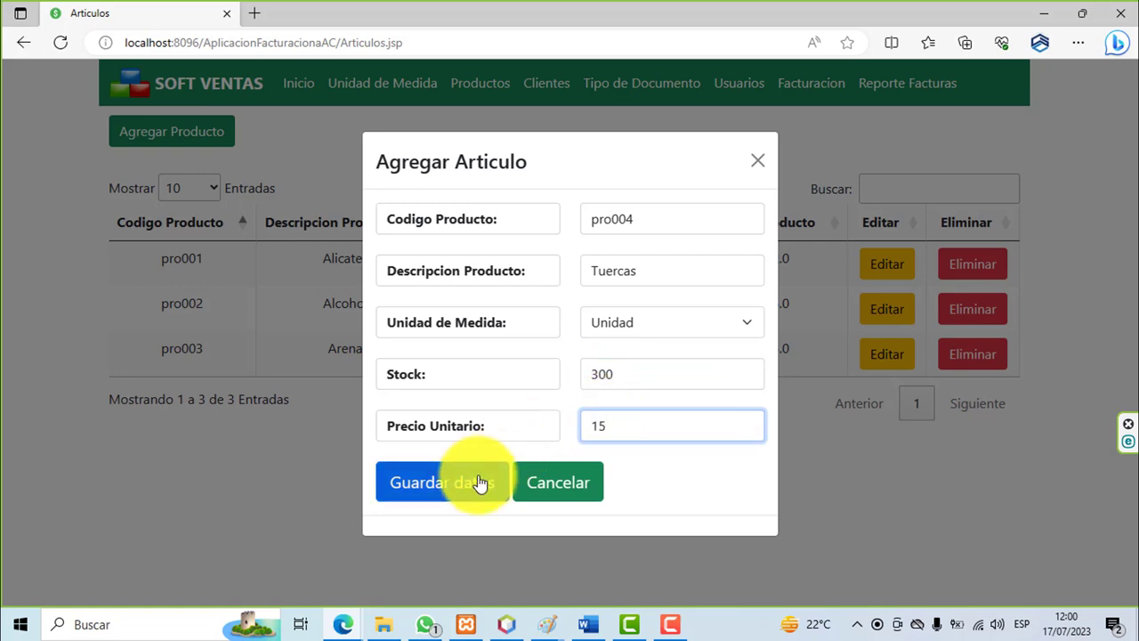
left_click(478, 481)
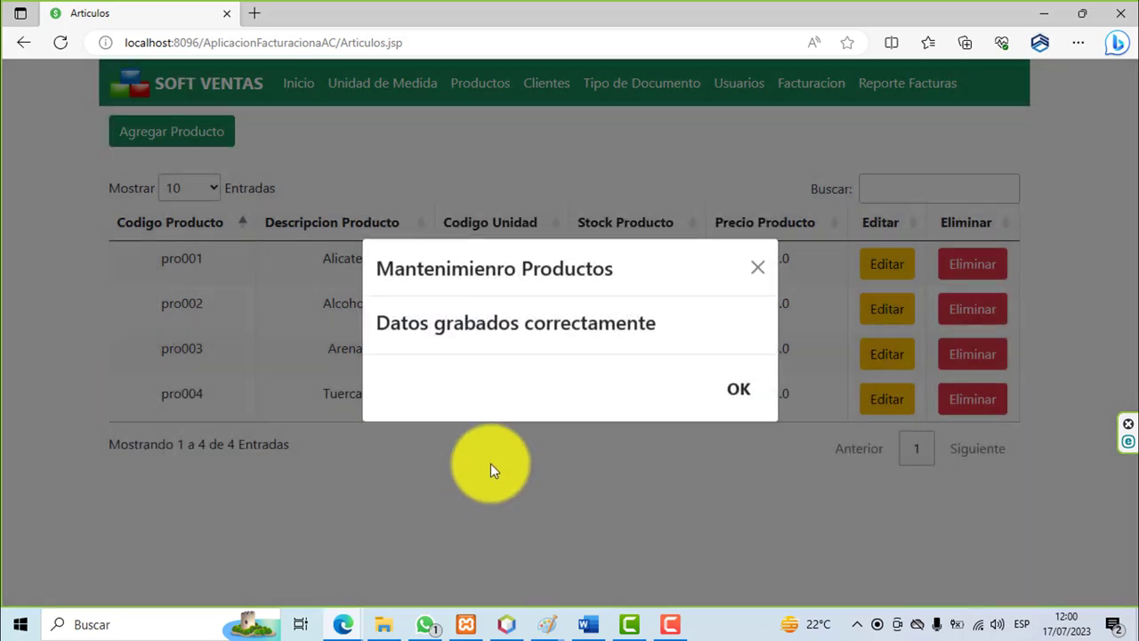
left_click(728, 408)
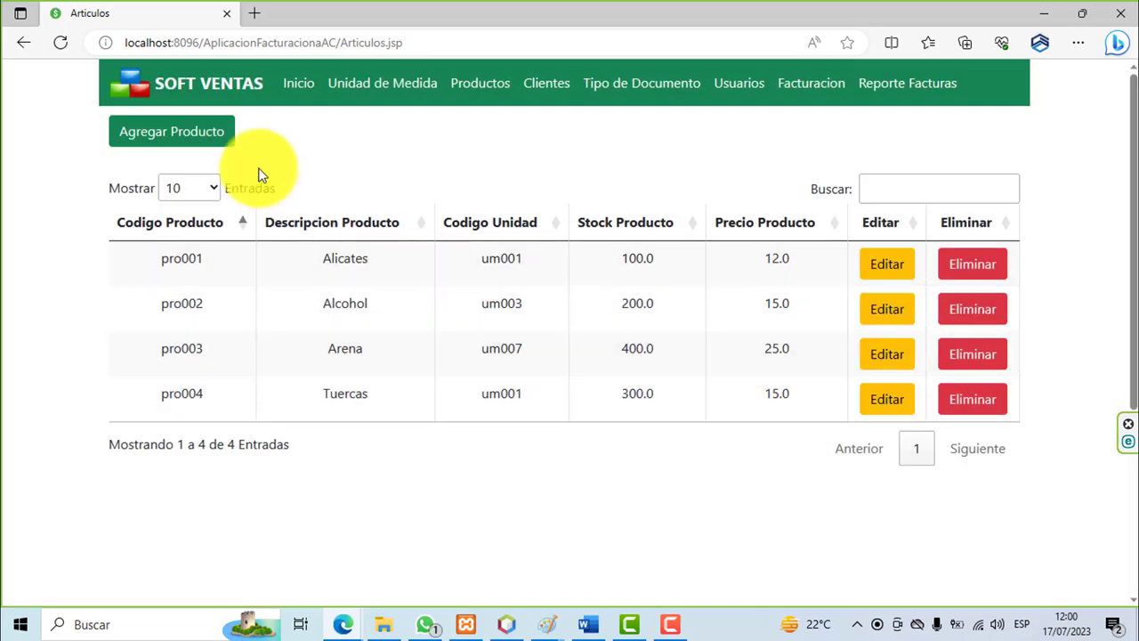
Step: Save new product pro005 Martillos with unit Unidad, stock 300 and price 12
left_click(208, 134)
left_click(602, 218)
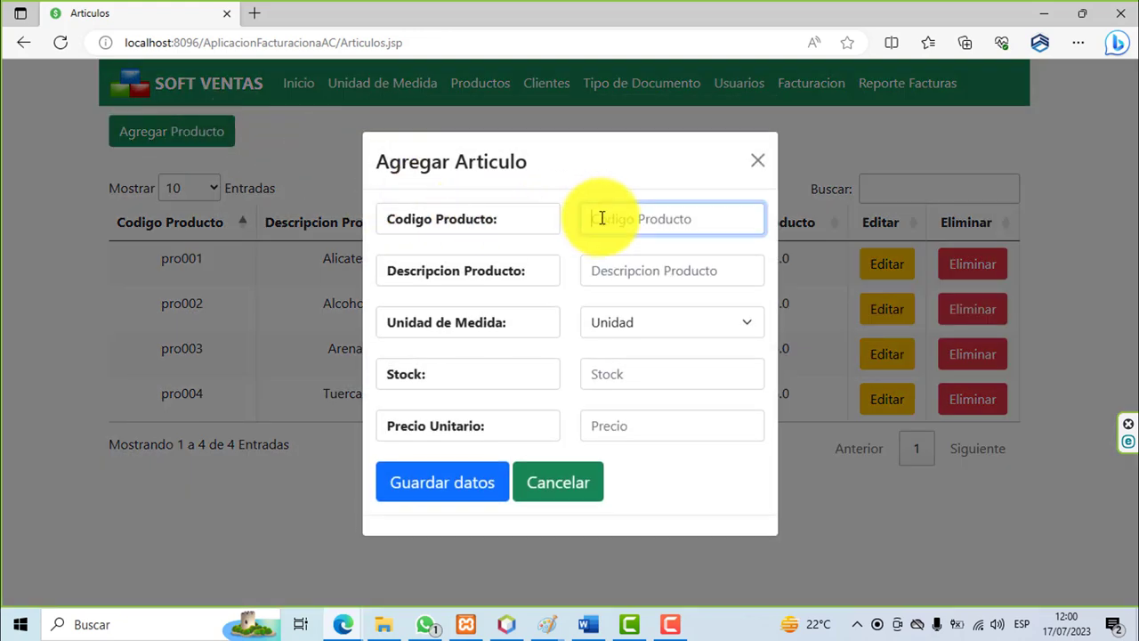
type("pro005")
left_click(602, 269)
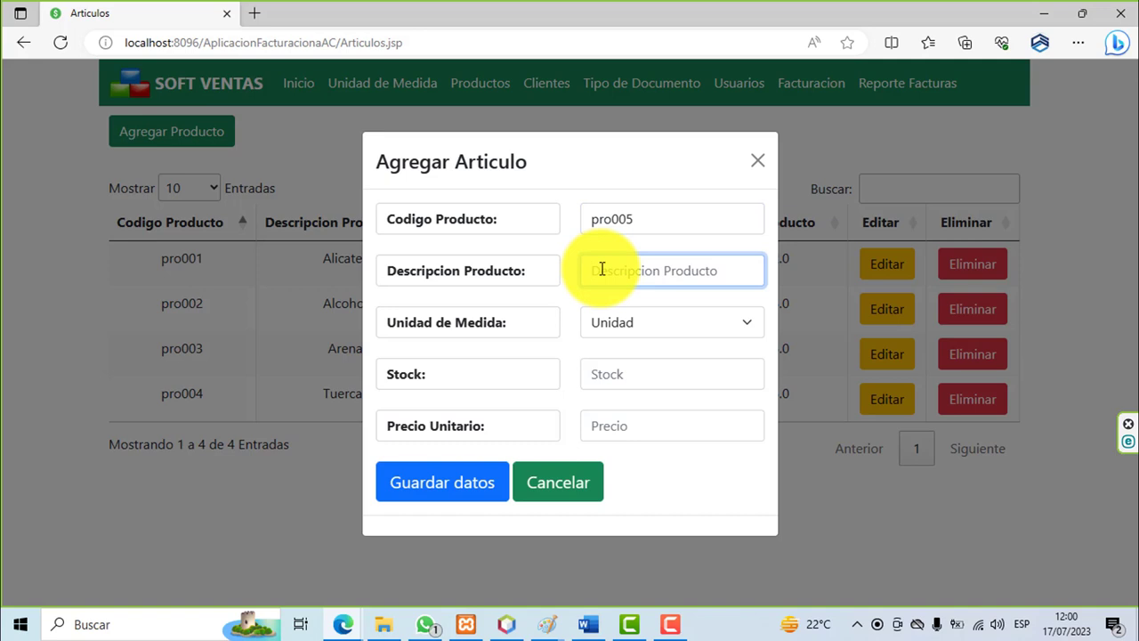
type("Martillos")
left_click(618, 367)
type("300")
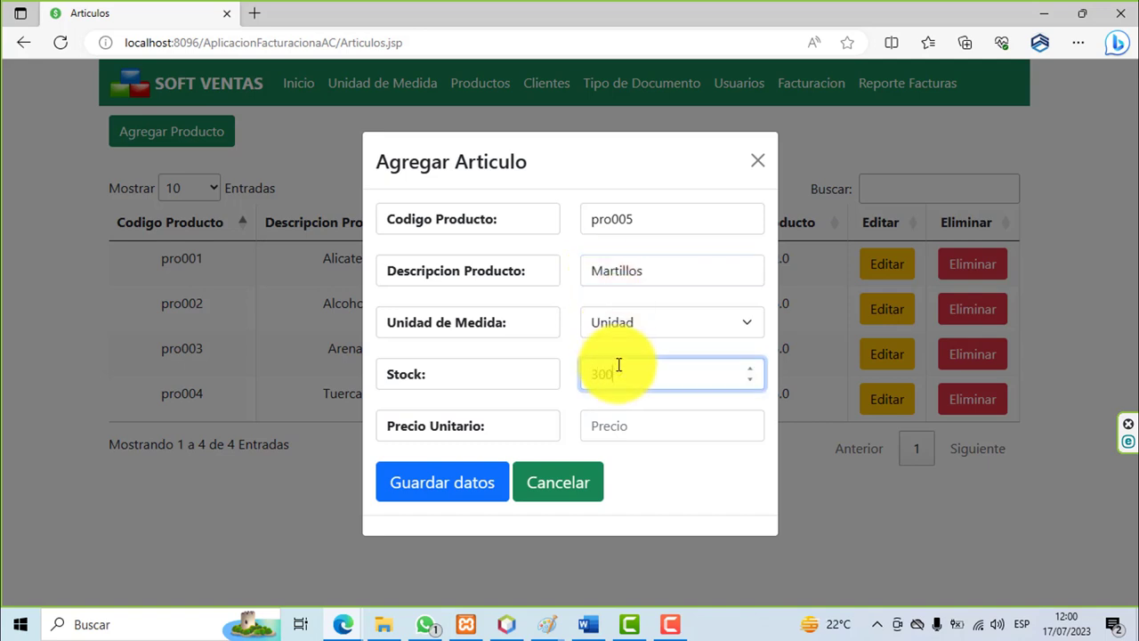
left_click(610, 414)
type("12")
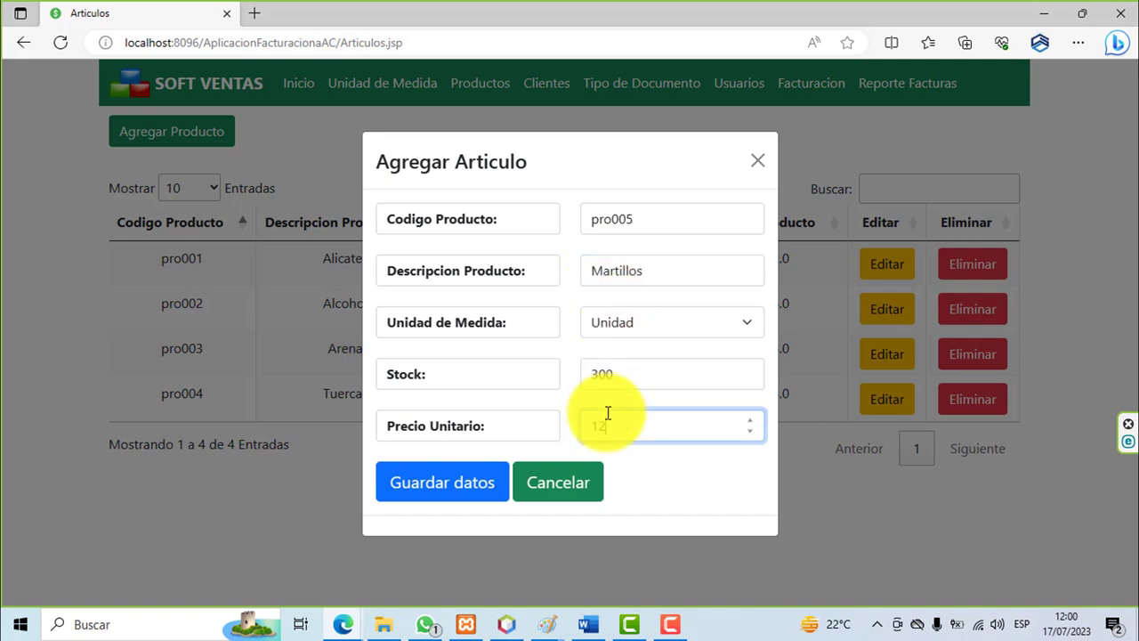
left_click(471, 483)
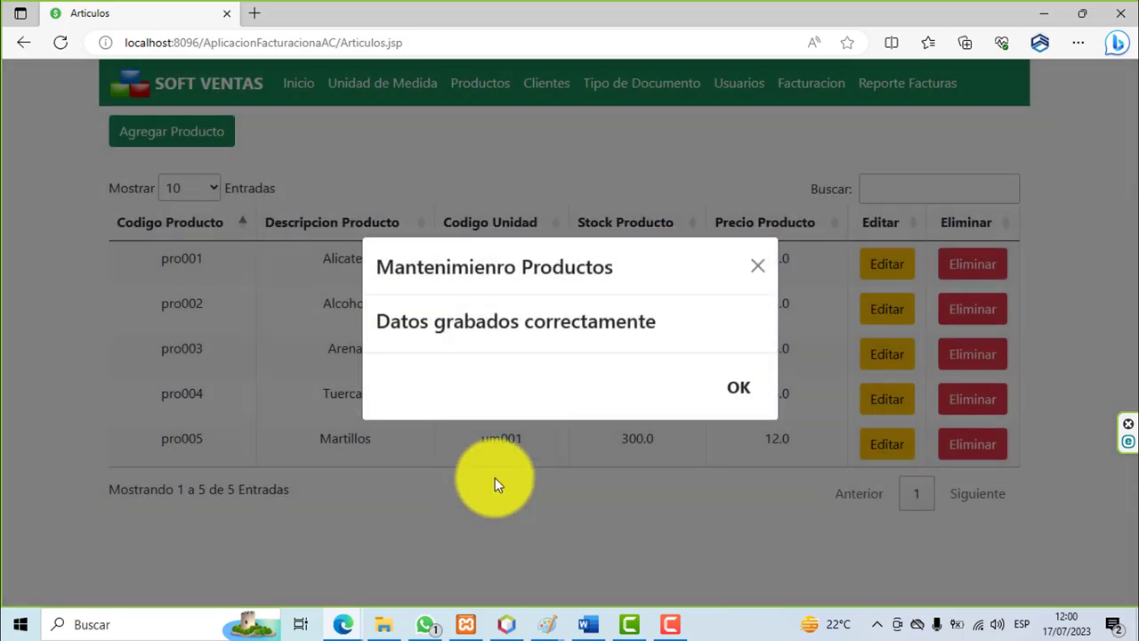
left_click(754, 412)
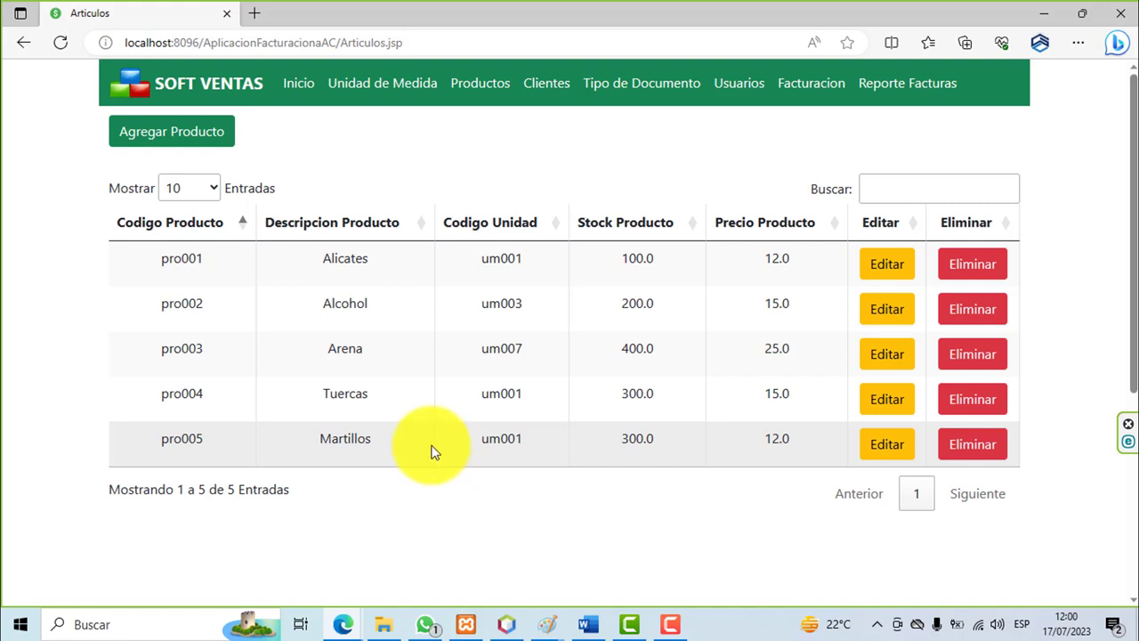
Step: Edit pro003 to read 'Arena fina' with price 45 and save the changes
left_click(884, 367)
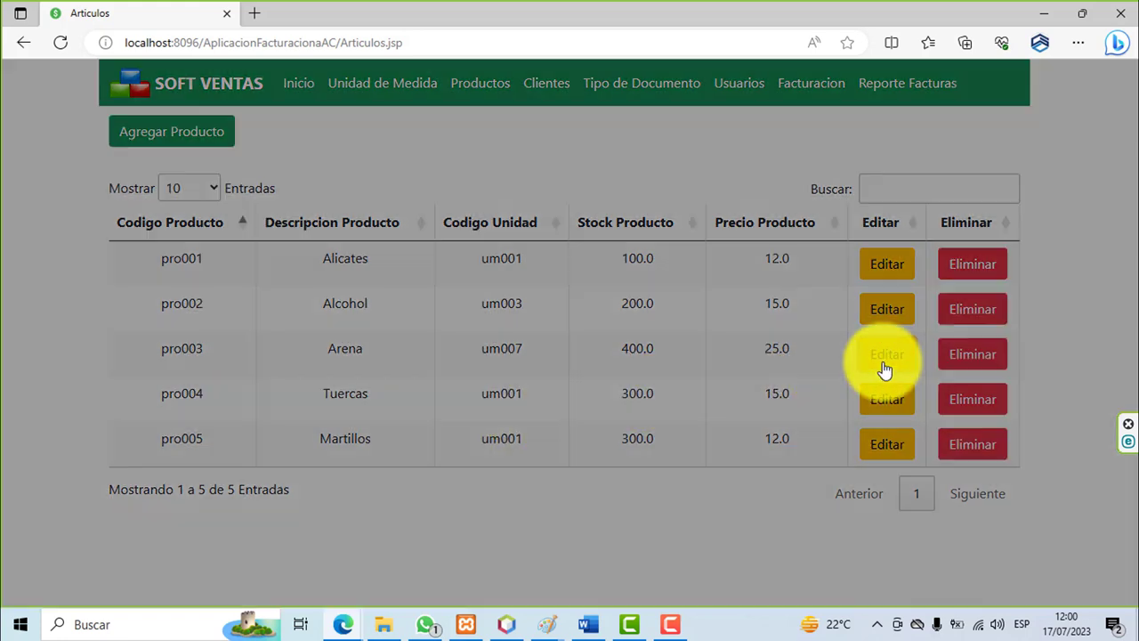
left_click(677, 279)
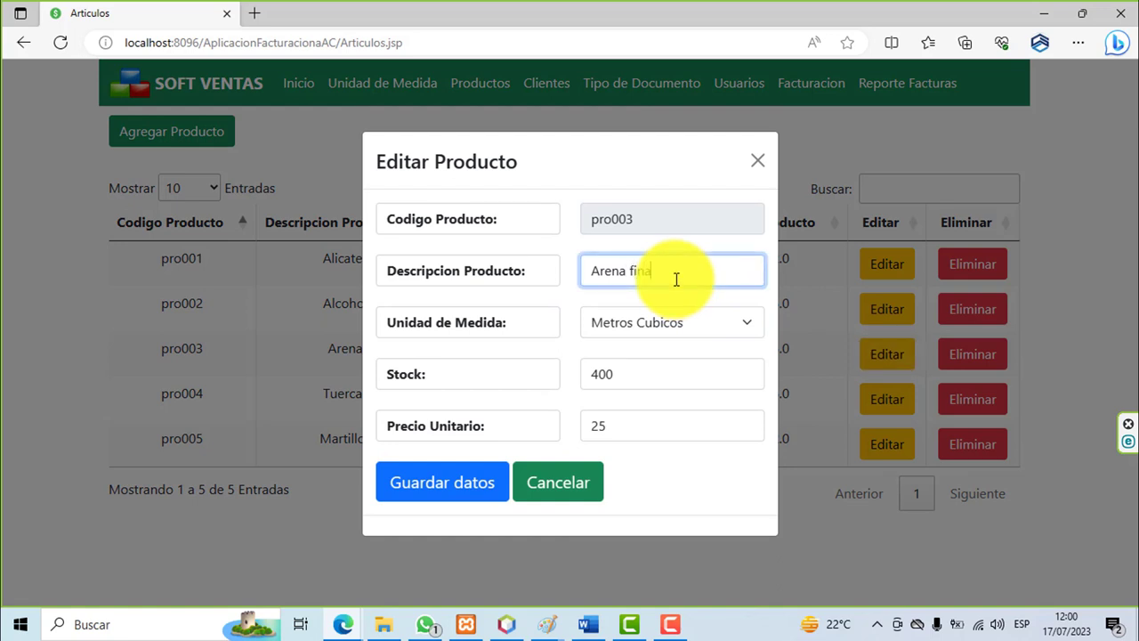
left_click(618, 418)
key("BackSpace")
type("4")
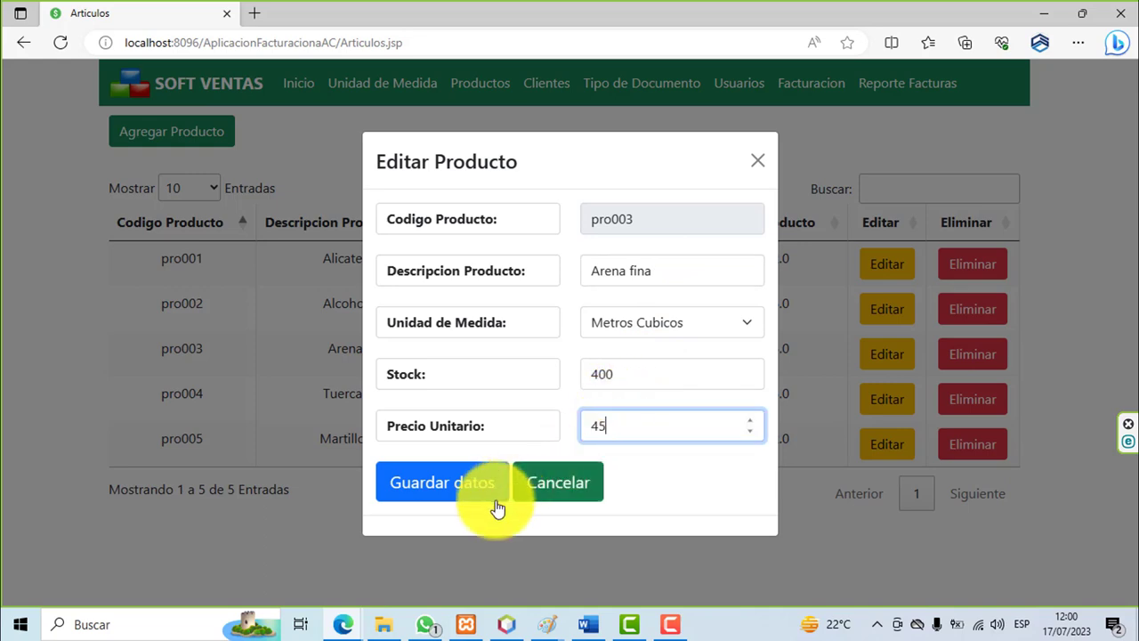
left_click(449, 492)
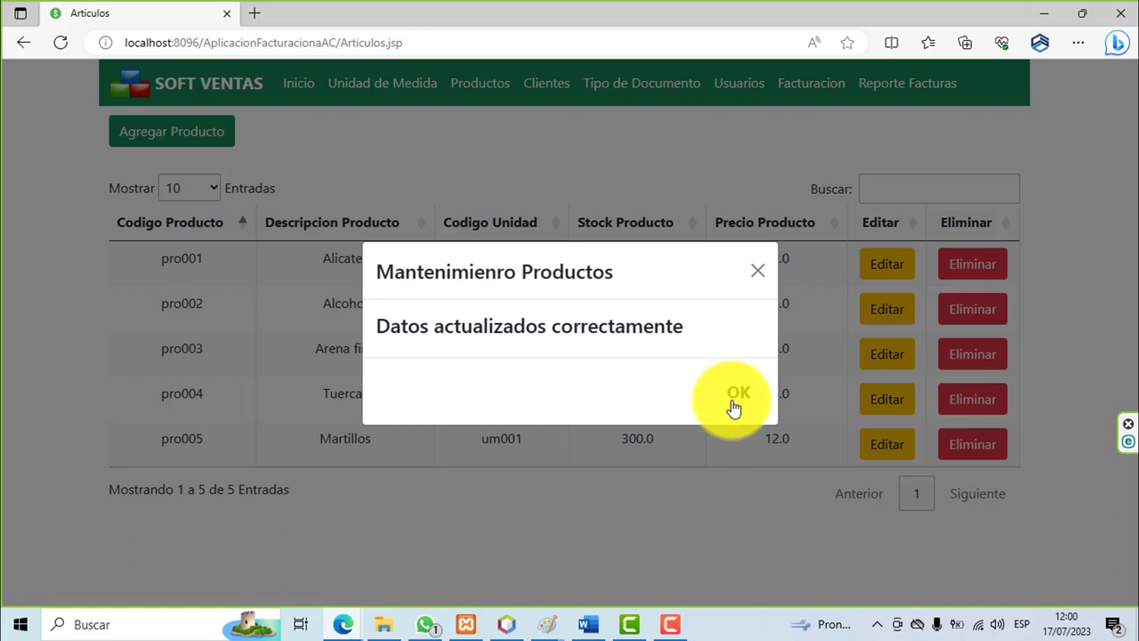
left_click(734, 402)
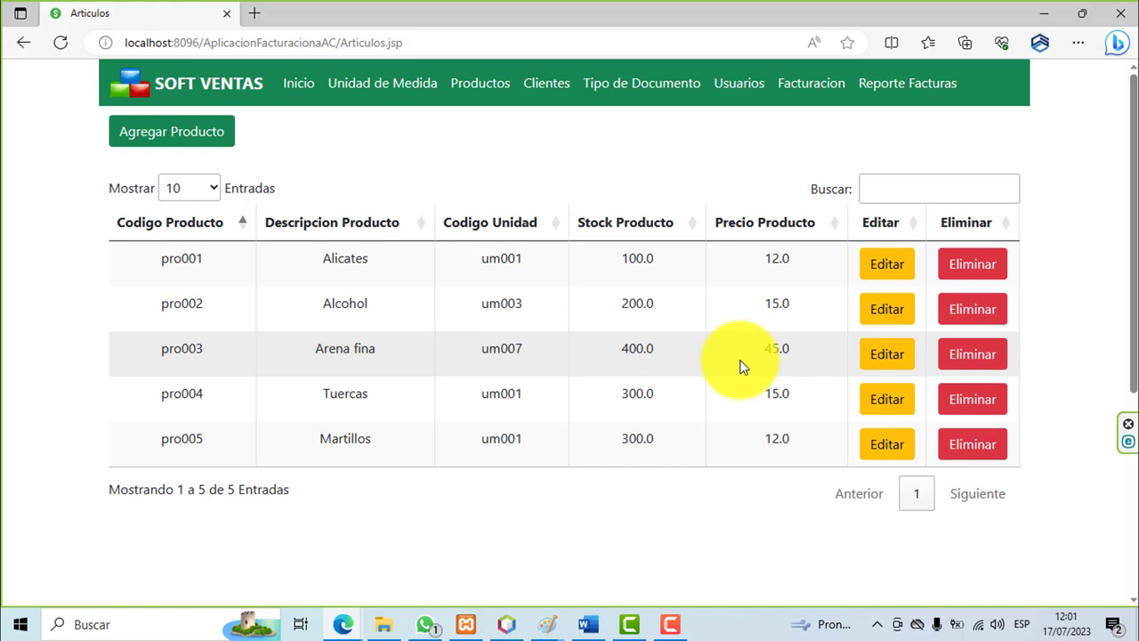
Step: Edit pro002 to 'Alcohol metilico' and replace its price 15 with 30, then save
left_click(885, 314)
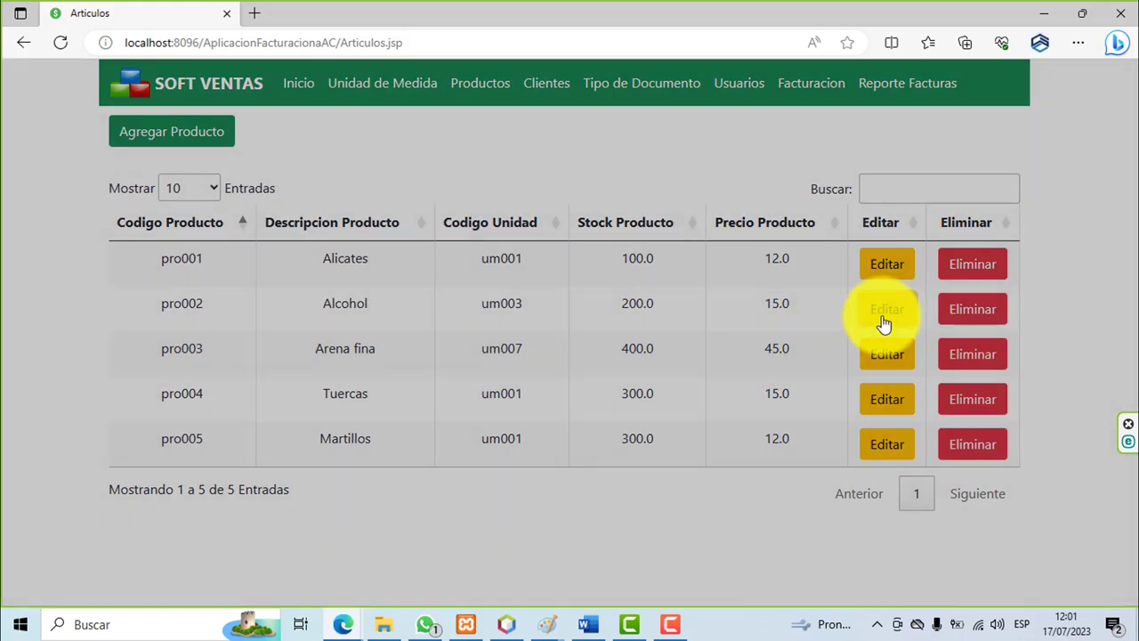
left_click(644, 272)
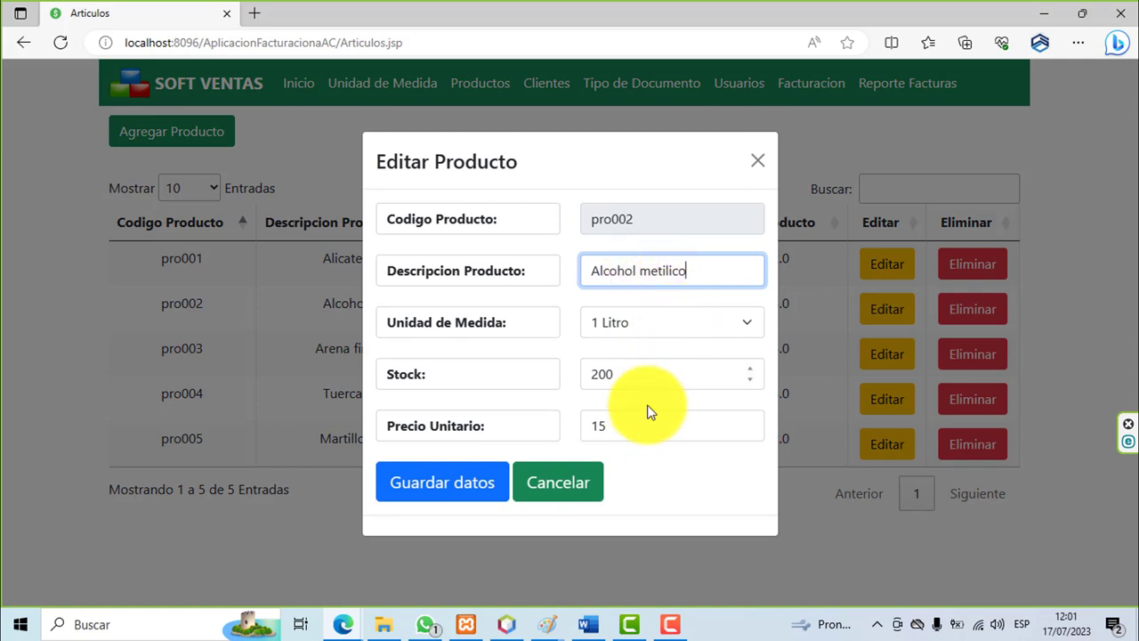
left_click_drag(663, 426, 593, 426)
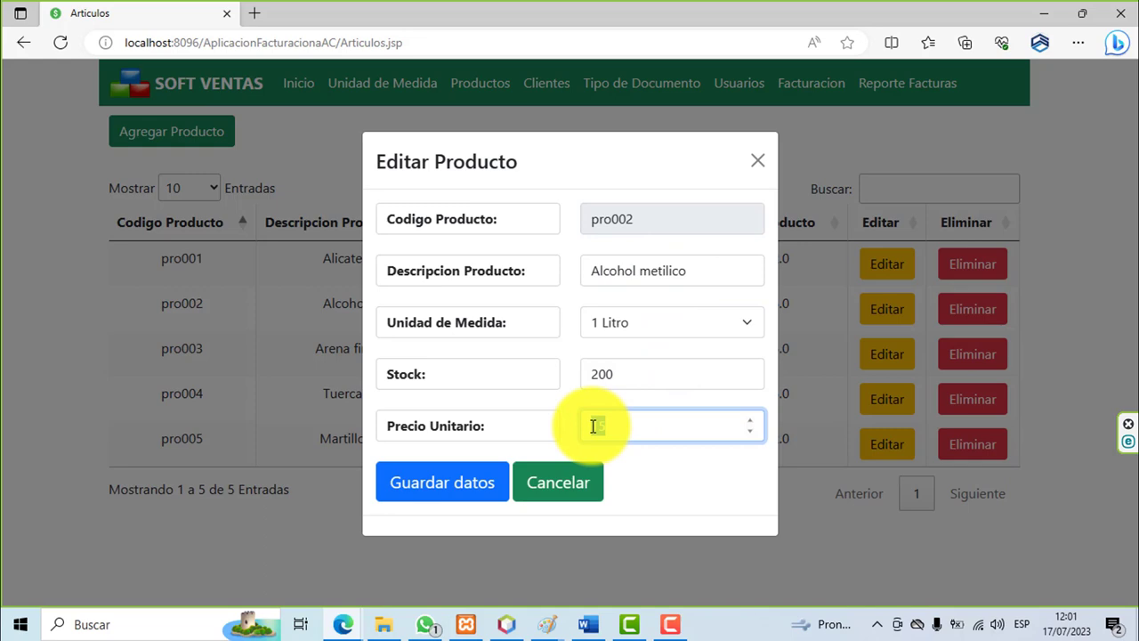
key("BackSpace")
left_click(496, 485)
left_click(723, 400)
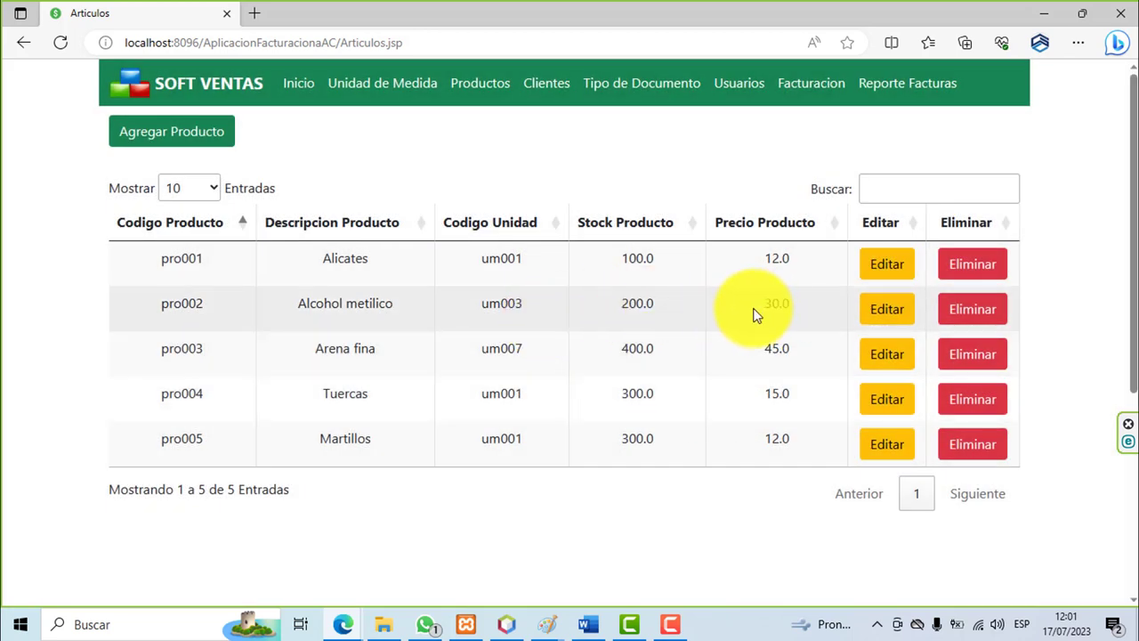
Step: Save new product pro006 'Pegamiento' with unit Unidad, stock 200 and price 22
left_click(203, 142)
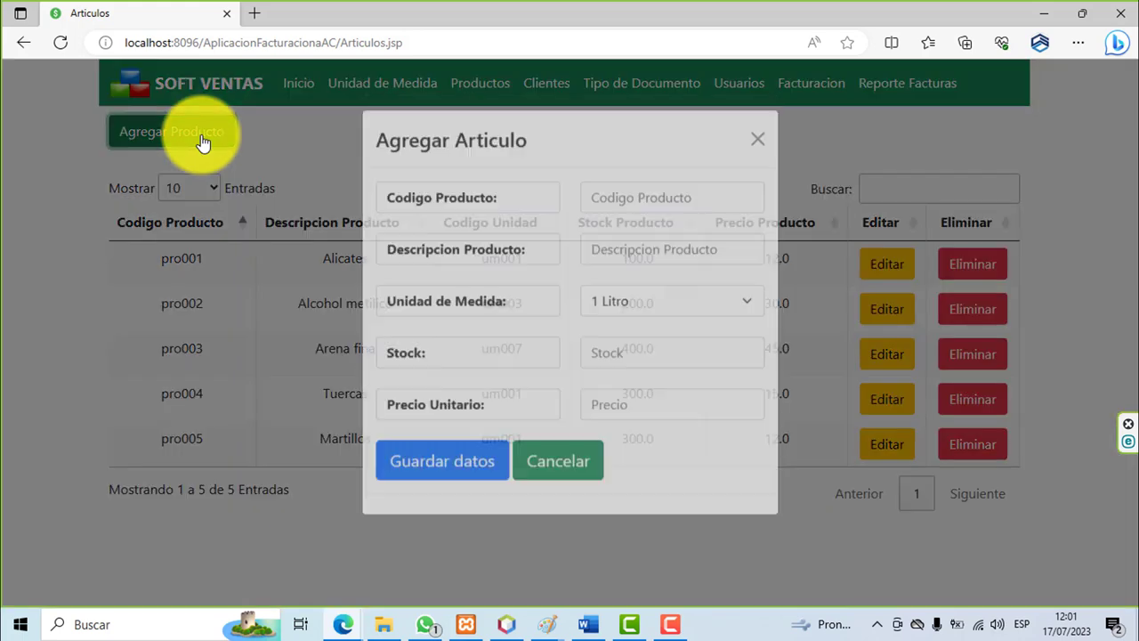
left_click(614, 212)
type("pro00")
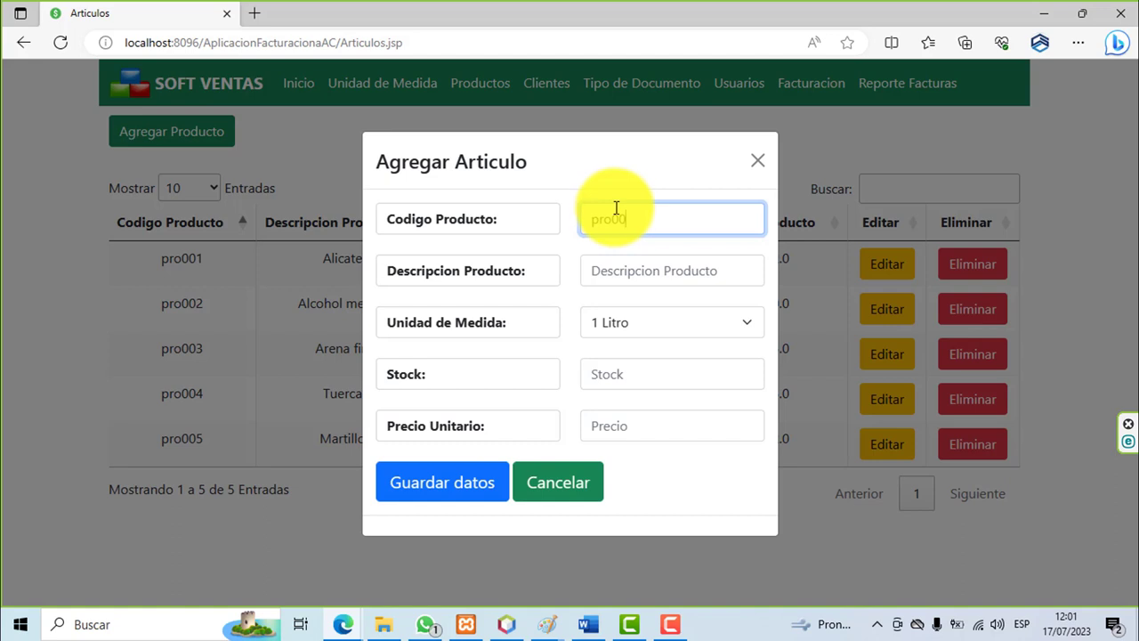
type("6")
left_click(631, 270)
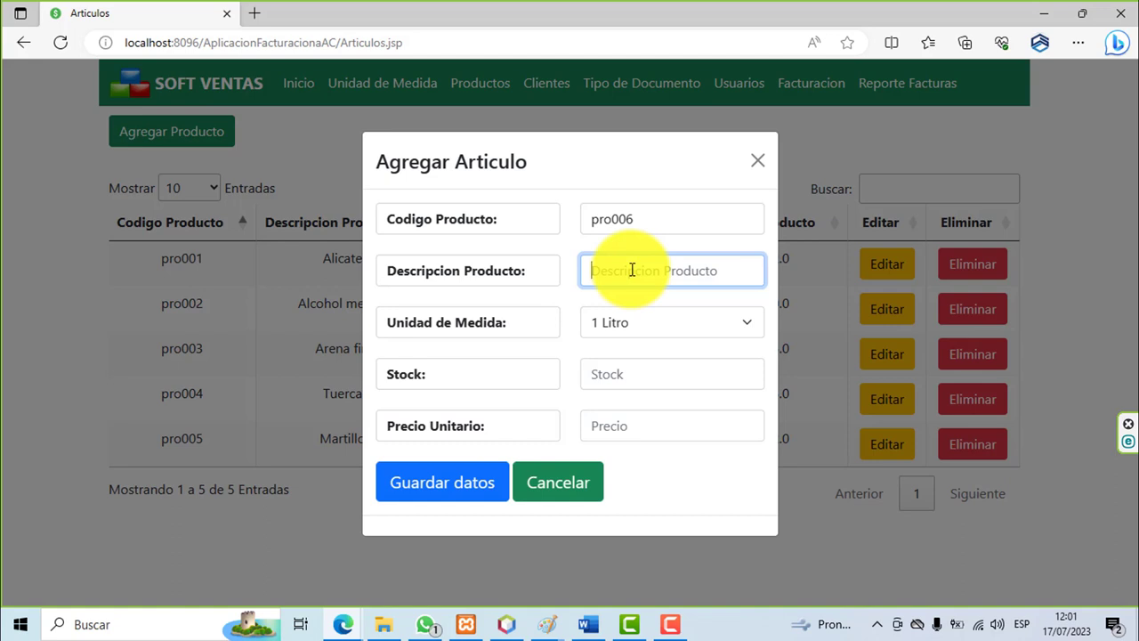
type("P")
type("egam")
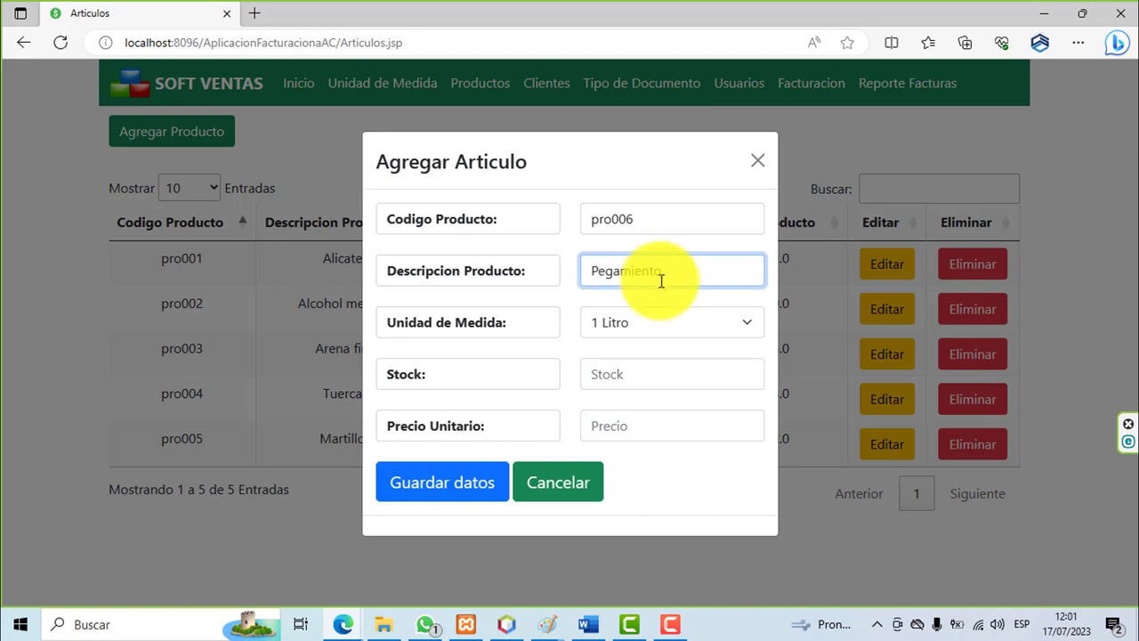
type("iento")
left_click(666, 319)
left_click(654, 350)
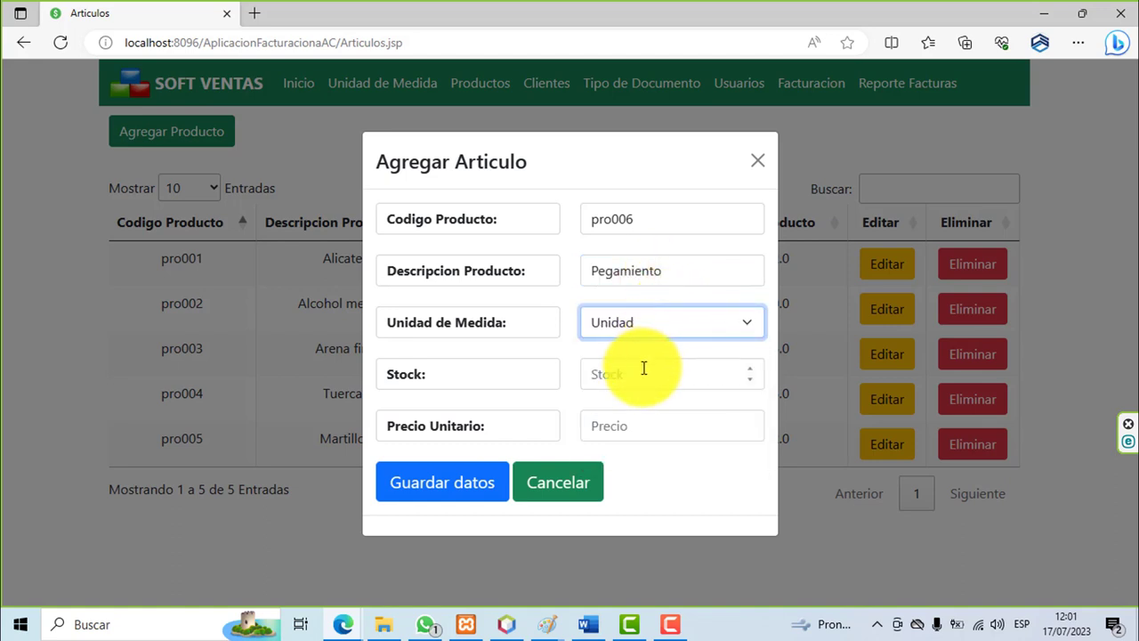
left_click(642, 369)
type("200")
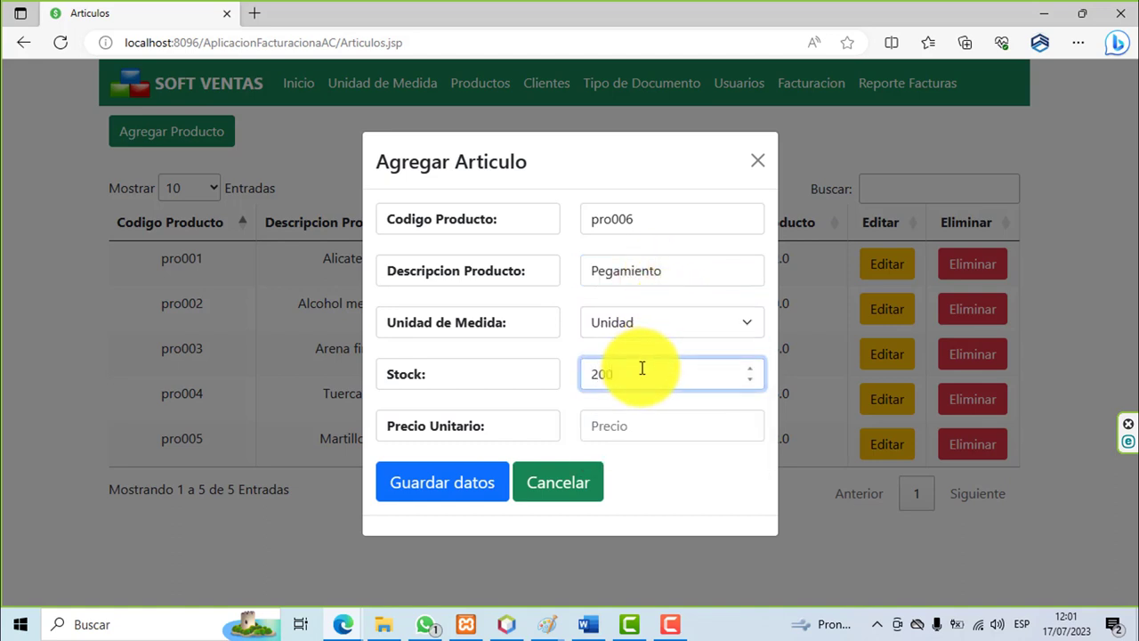
left_click(611, 421)
type("22")
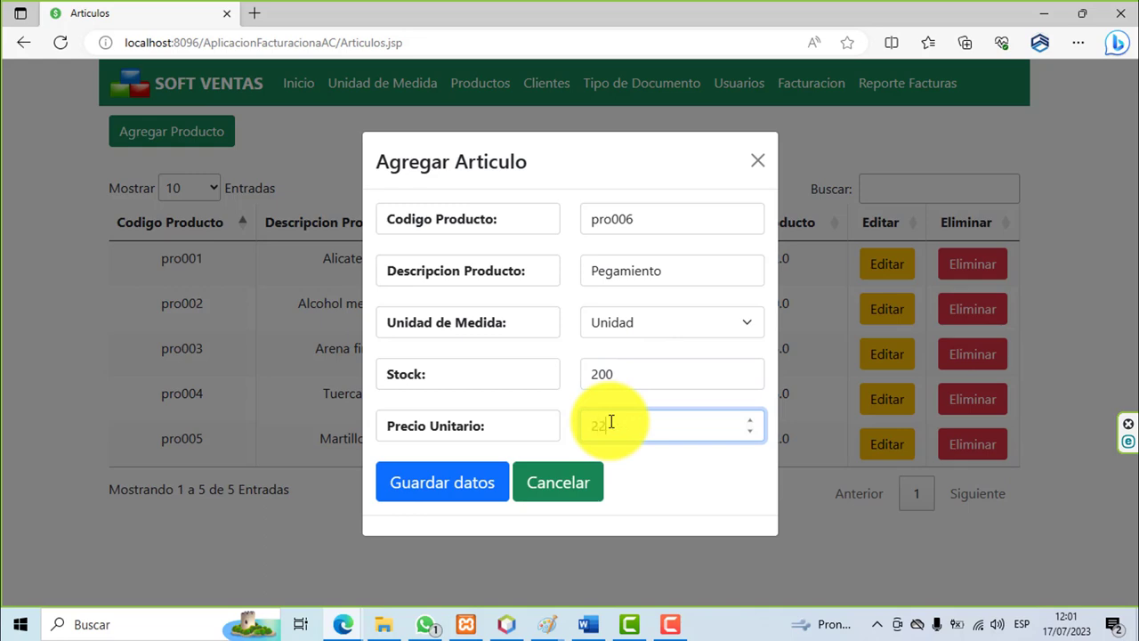
left_click(483, 475)
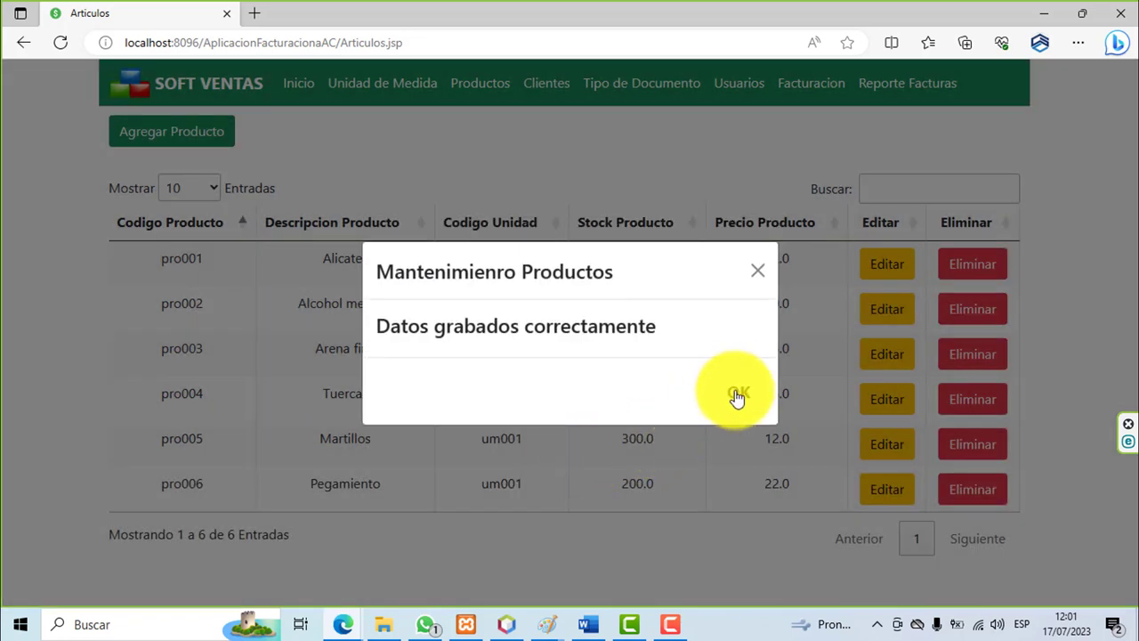
left_click(737, 394)
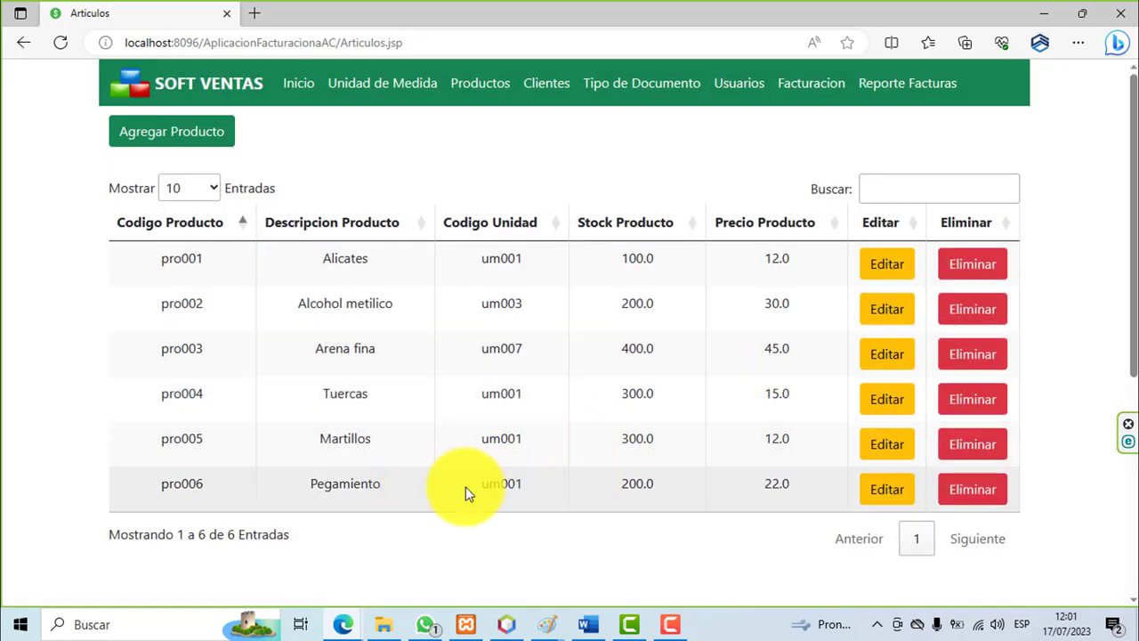
Step: Re-save the pro006 Pegamento record without changes
left_click(877, 494)
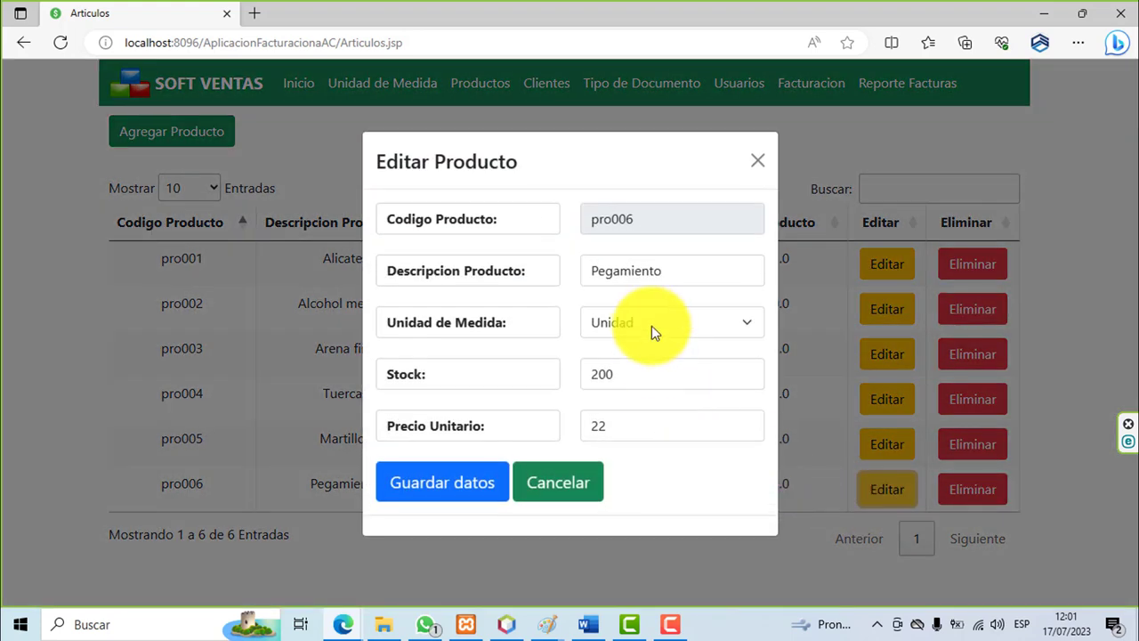
left_click(637, 272)
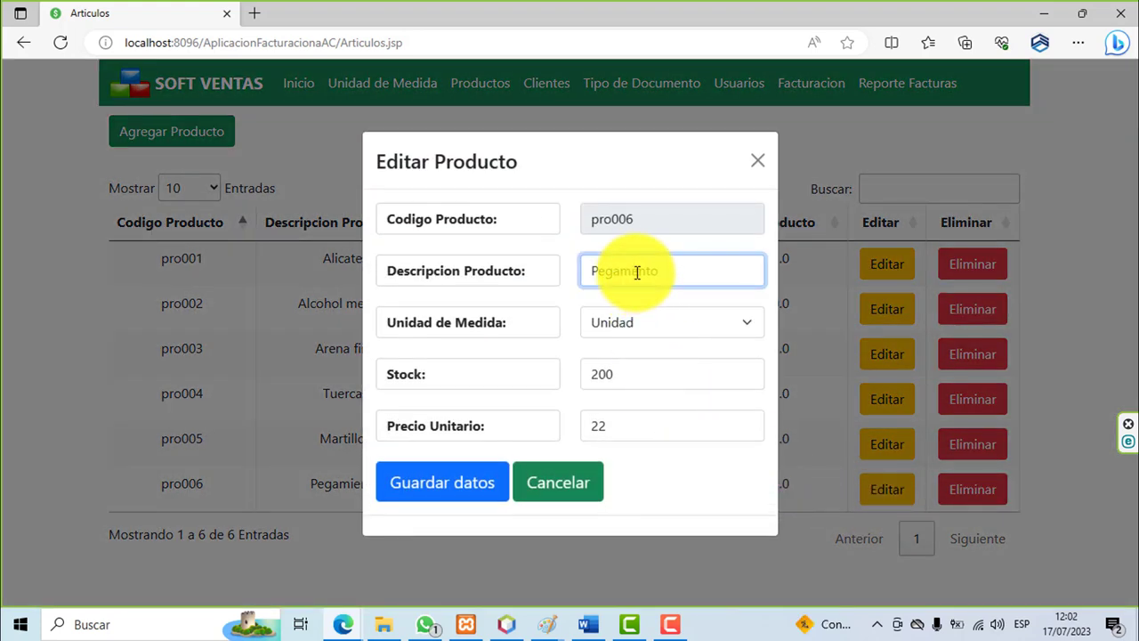
left_click(481, 484)
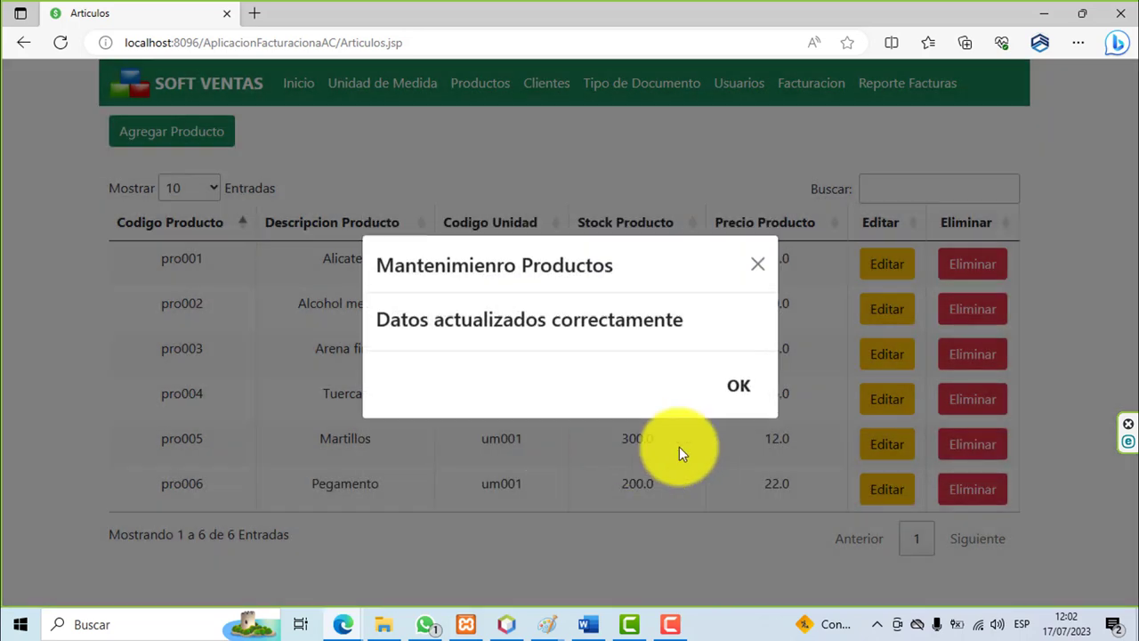
left_click(738, 396)
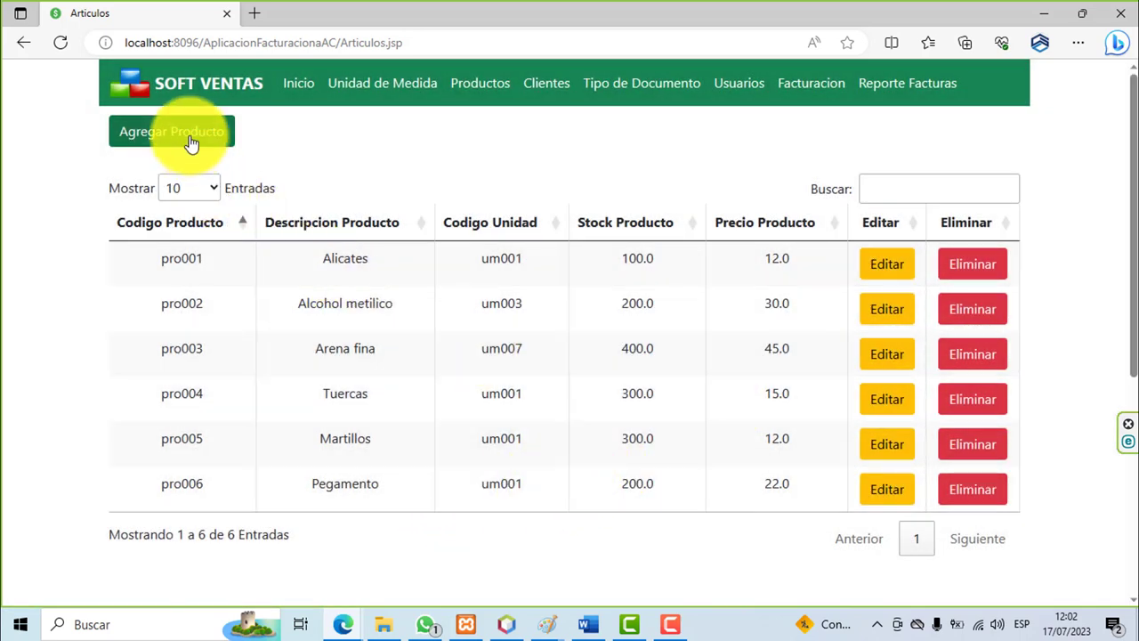
Step: Try saving test product Prueba with stock 34 under code pro006; dismiss the rejection error
left_click(190, 141)
left_click(593, 218)
type("pro006")
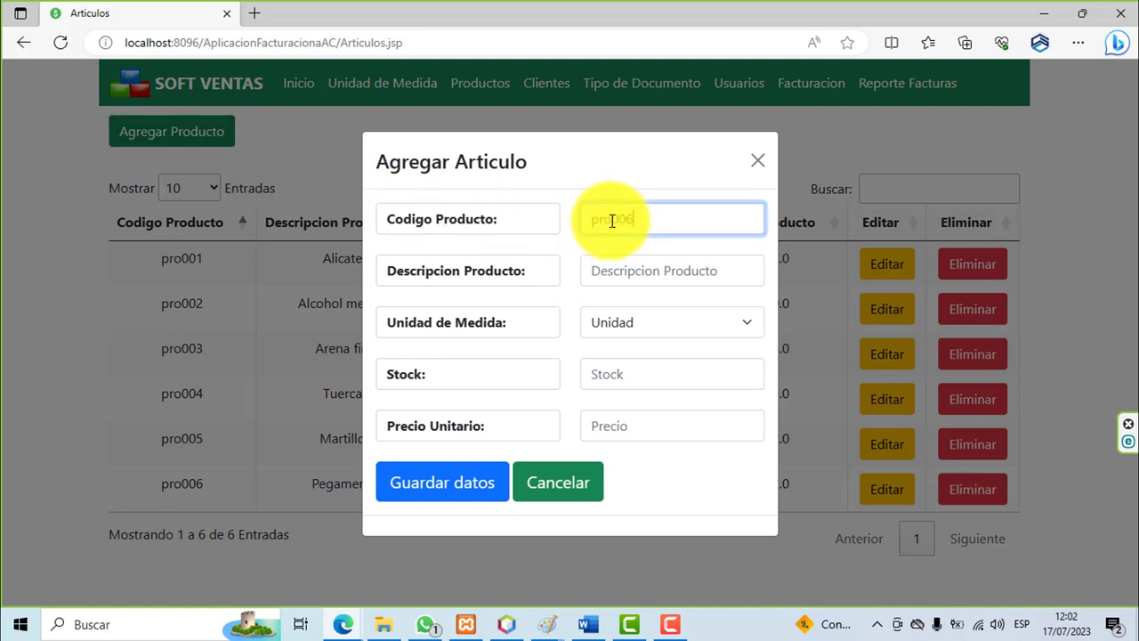
left_click(609, 278)
type("Prueba")
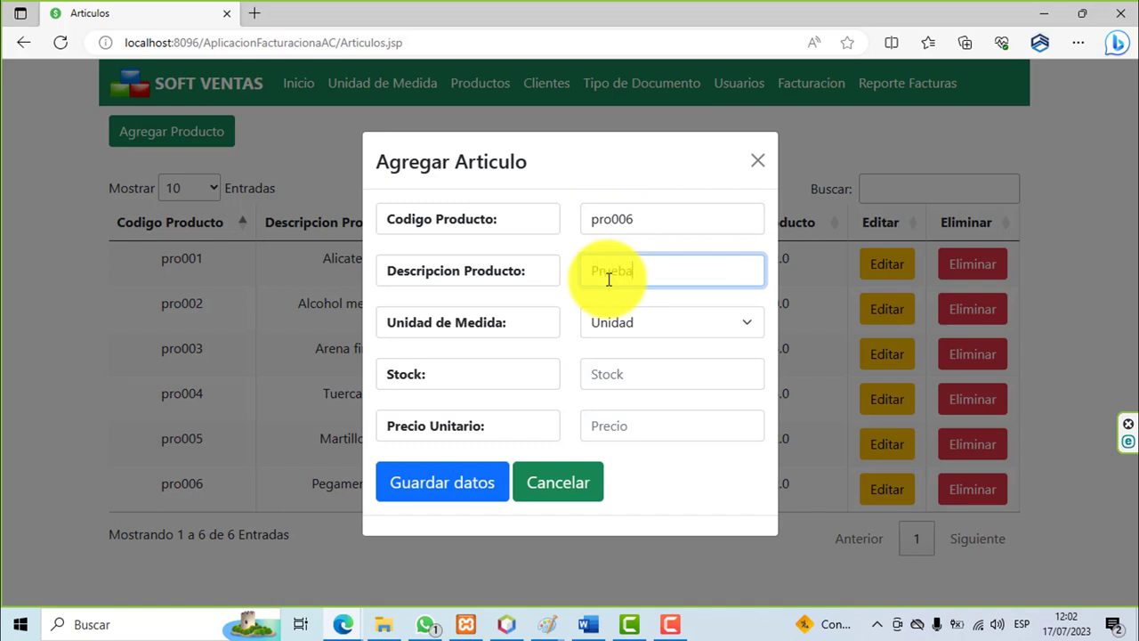
left_click(614, 365)
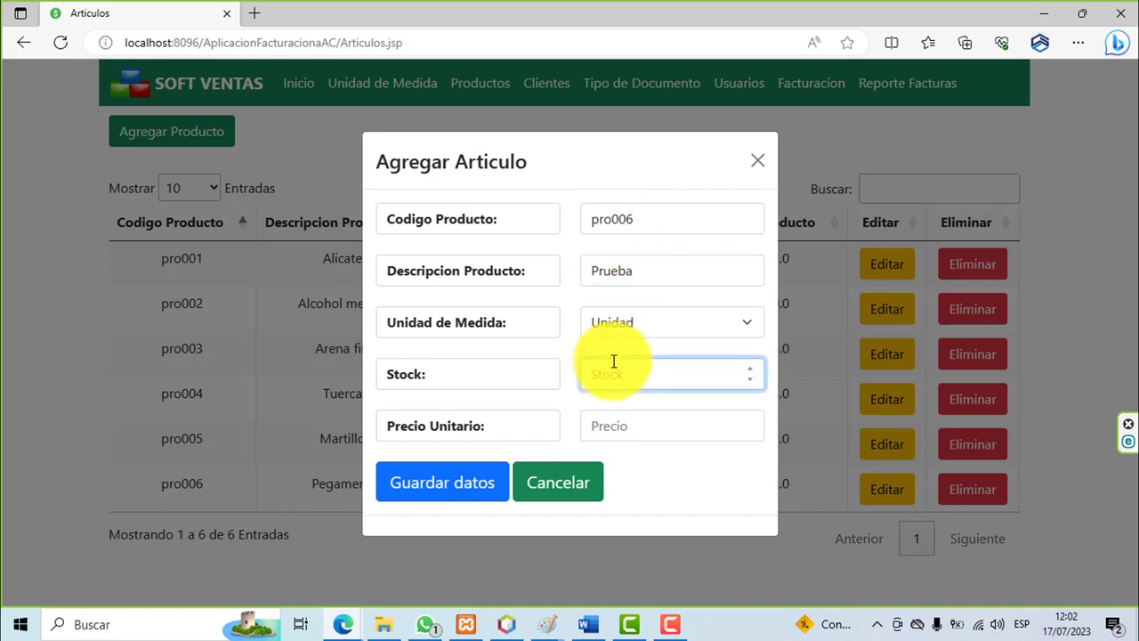
type("34")
left_click(613, 419)
type("23")
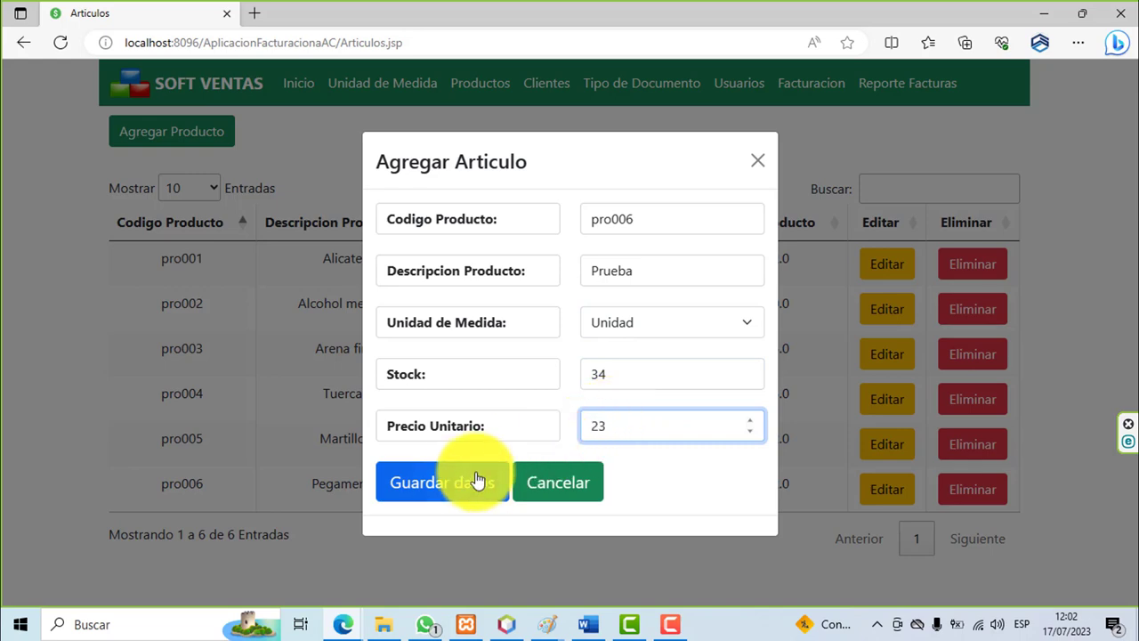
left_click(461, 475)
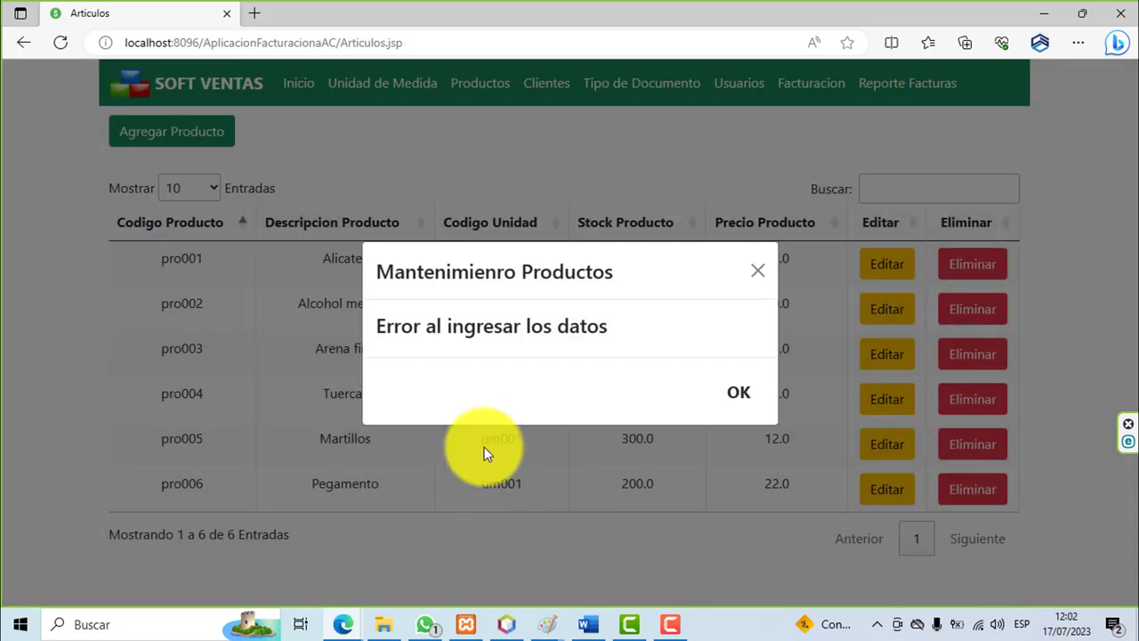
left_click(736, 395)
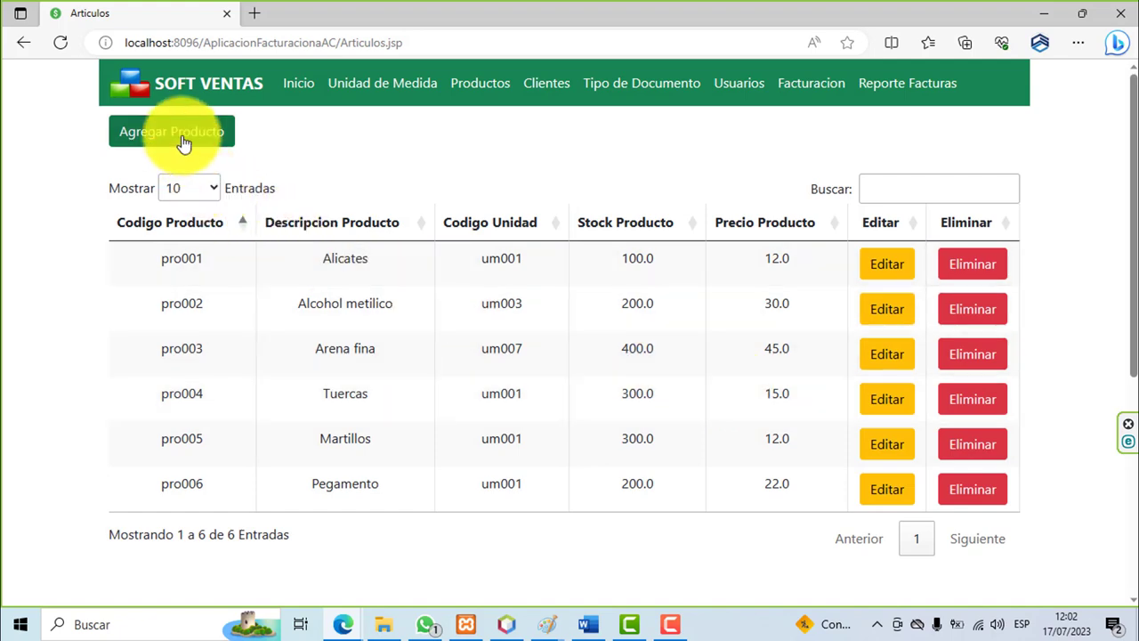
left_click(182, 135)
Step: Change the code to pro007 and save test product Prueba with stock 3 and price 3
left_click(598, 231)
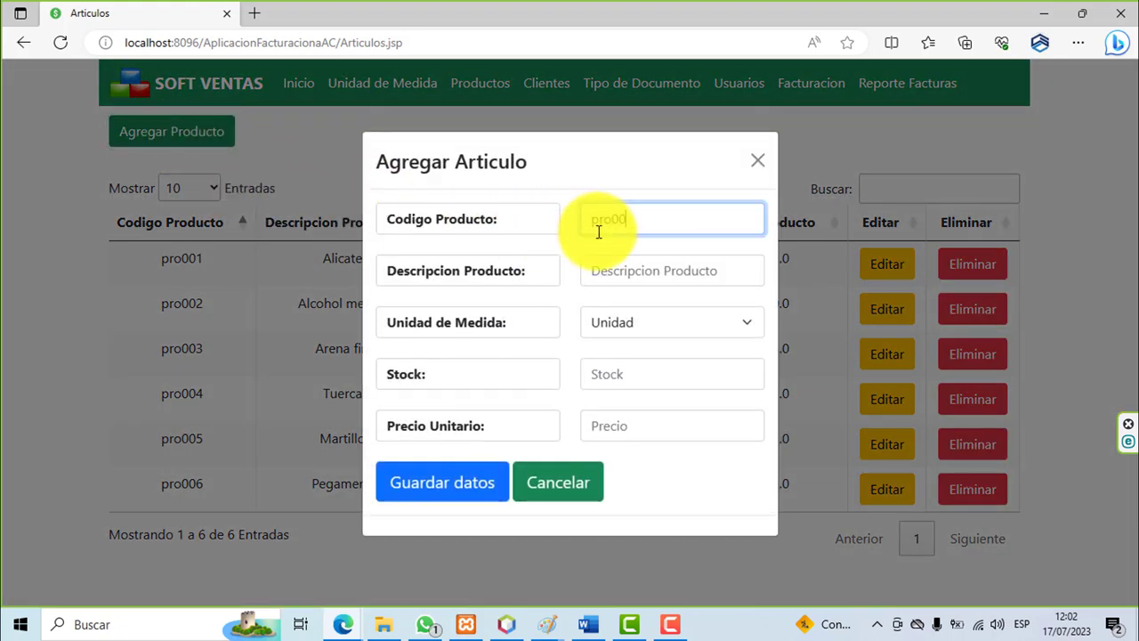
type("7")
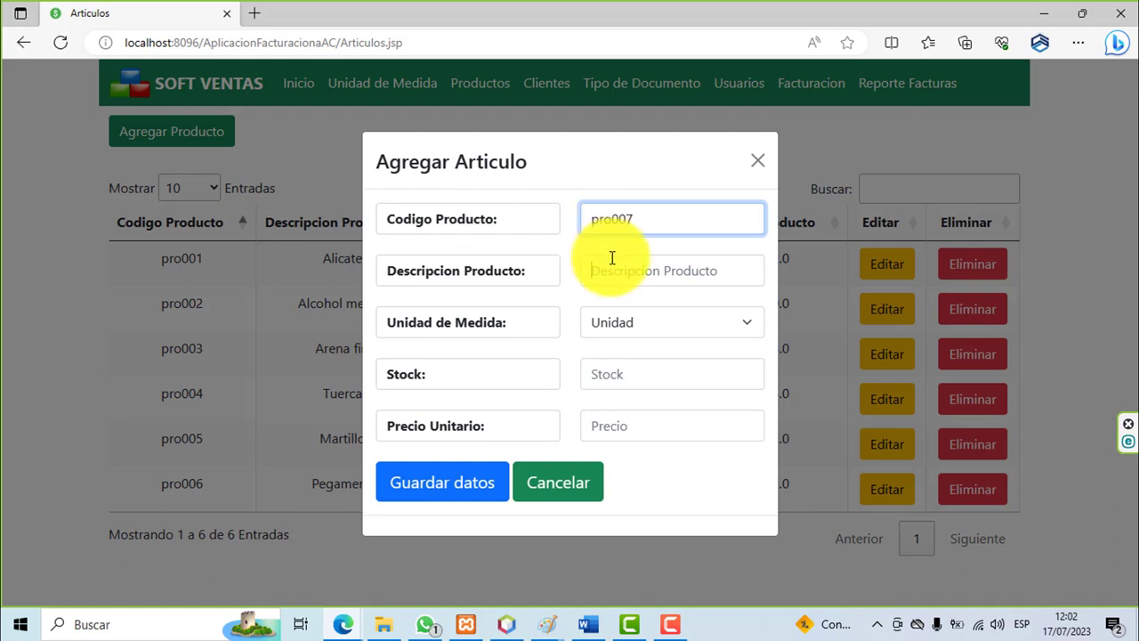
left_click(612, 257)
type("Prueba")
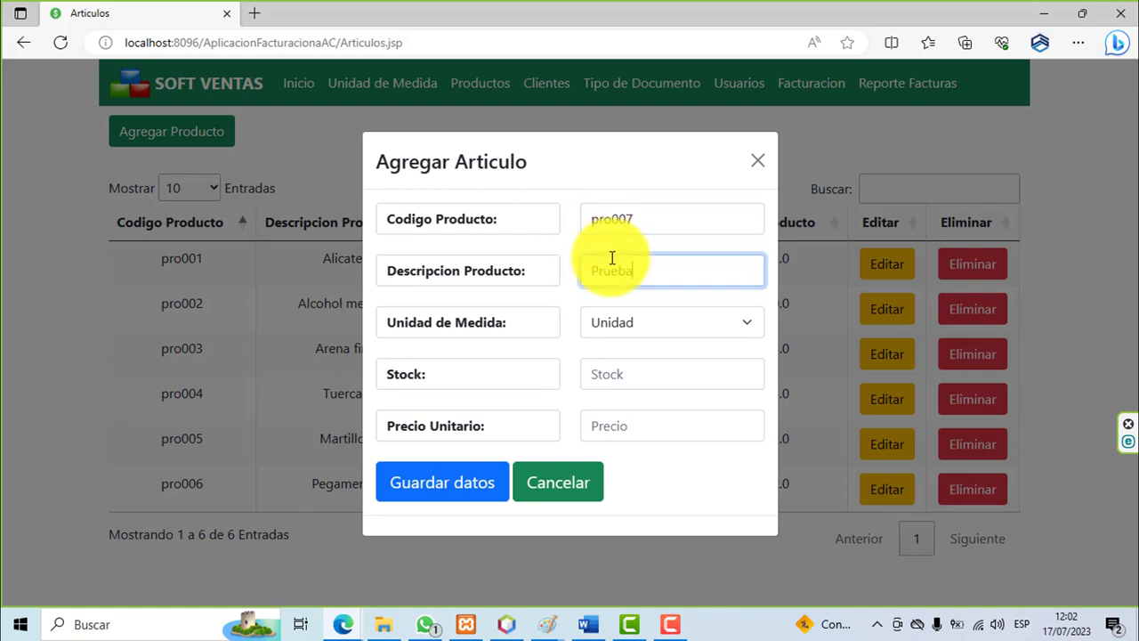
left_click(611, 361)
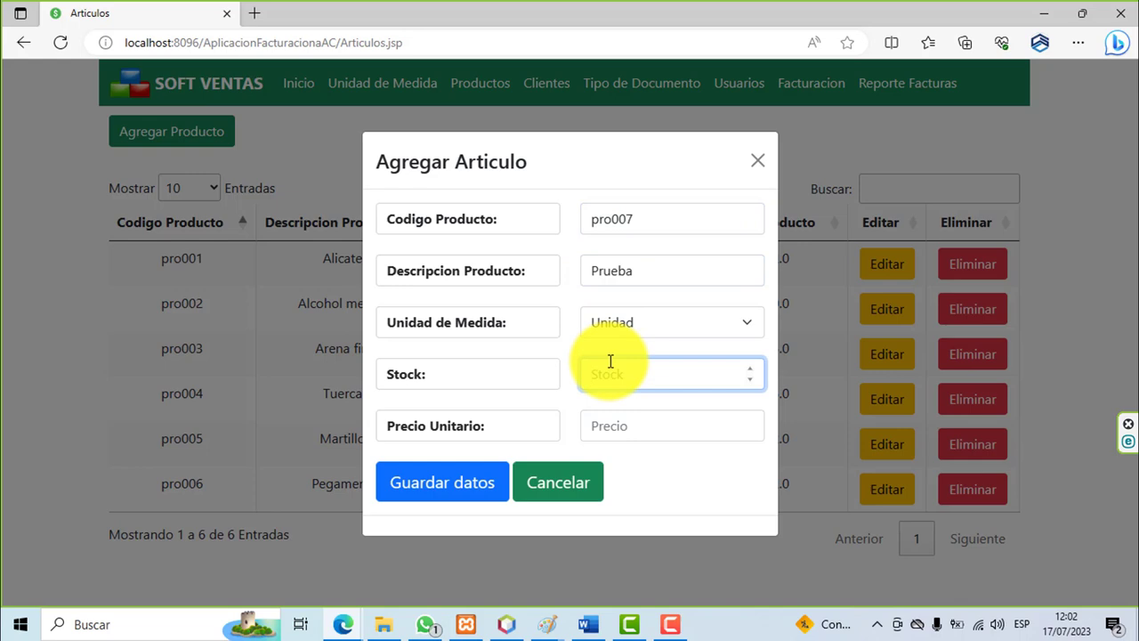
type("3")
left_click(611, 425)
type("3")
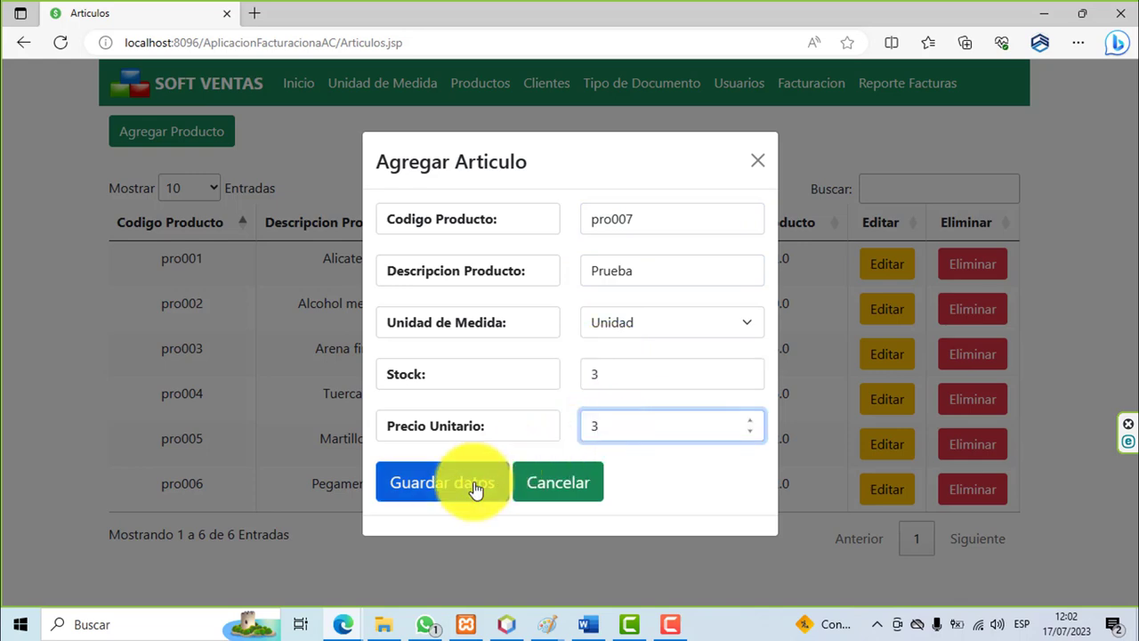
left_click(476, 488)
left_click(734, 408)
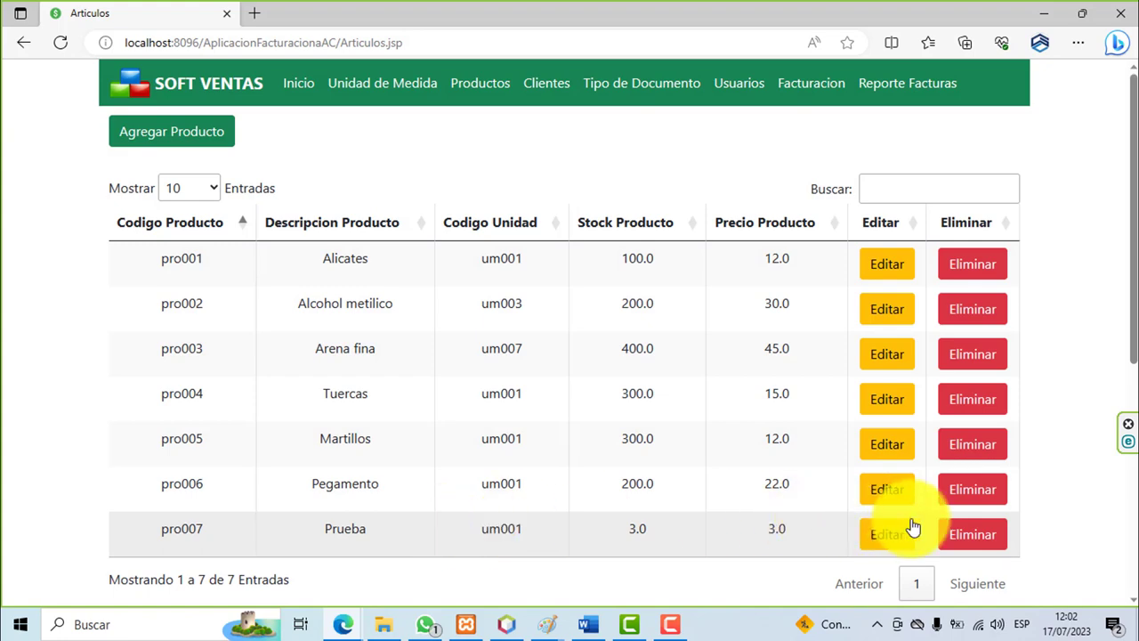
Step: Delete products pro007 Prueba and pro006 Pegamento, confirming each deletion
left_click(974, 537)
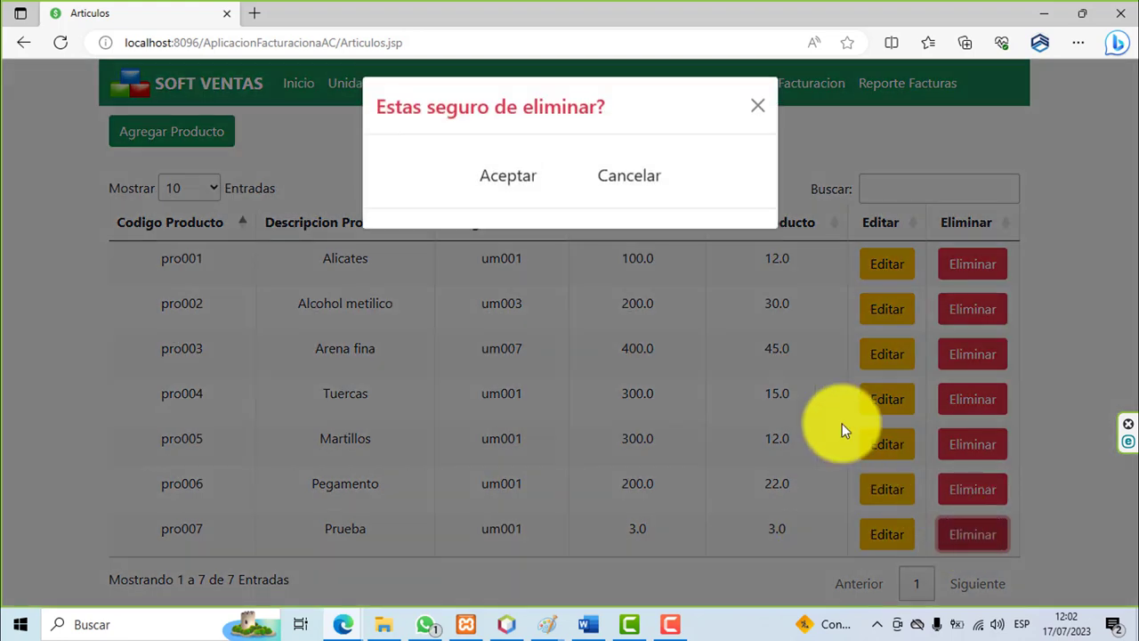
left_click(523, 186)
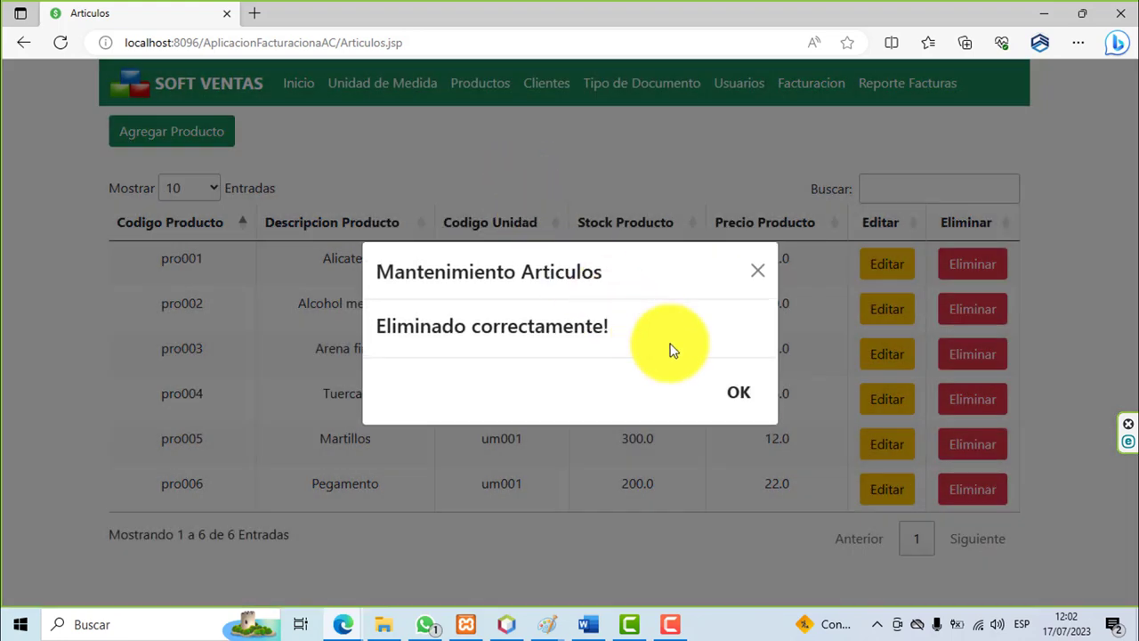
left_click(745, 394)
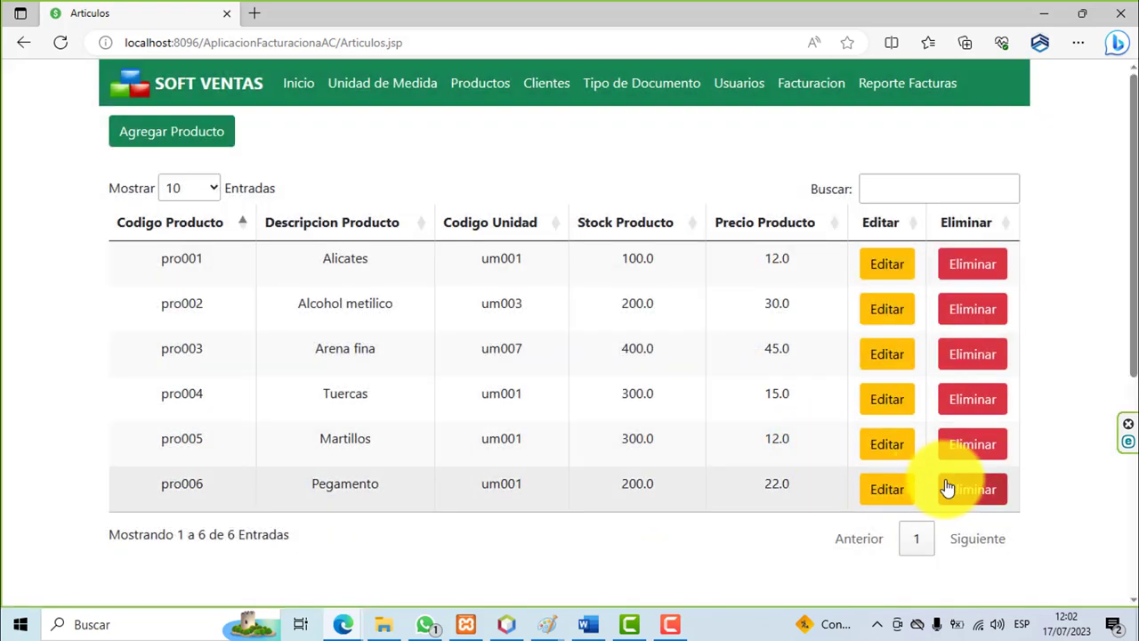
left_click(946, 488)
left_click(511, 187)
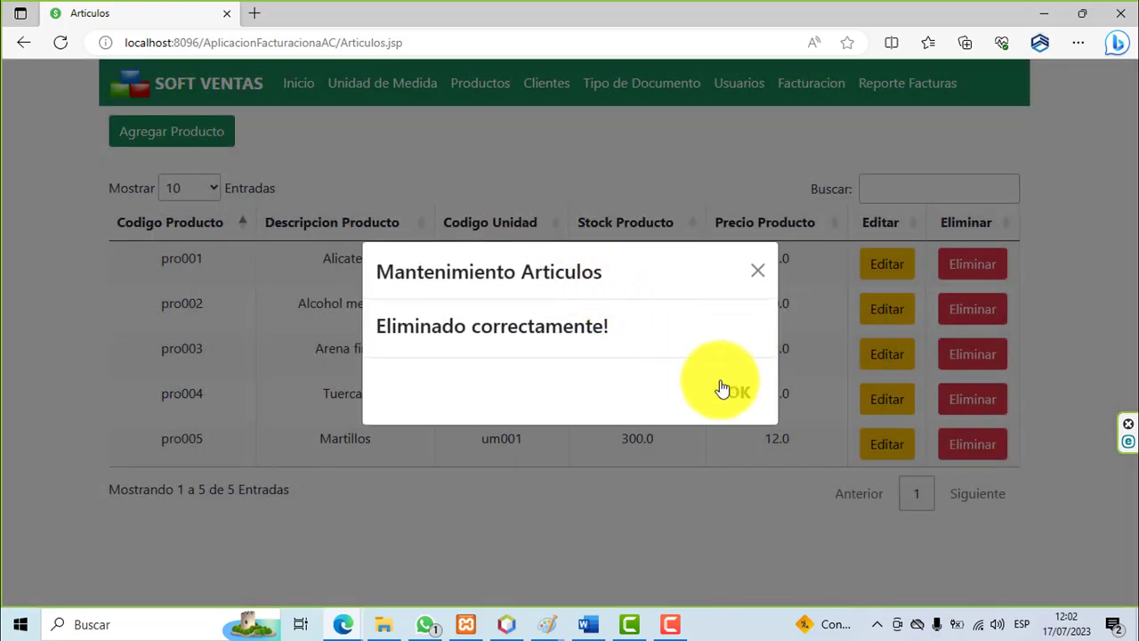
left_click(726, 388)
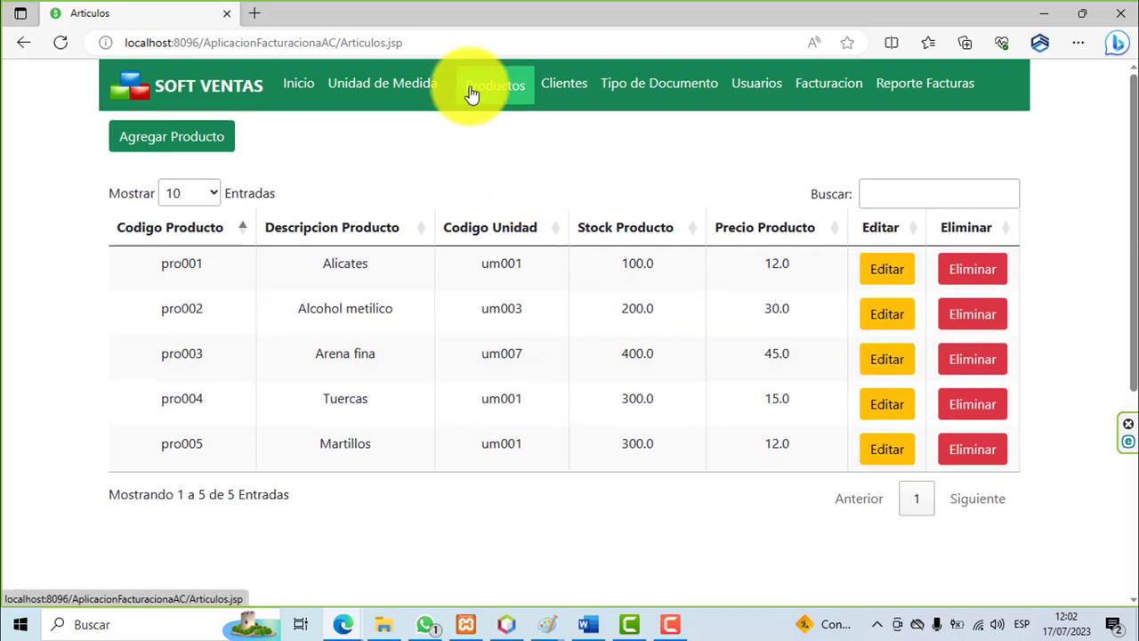
Step: View the Unidad de Medida list, then go back to the Inicio home page
left_click(392, 87)
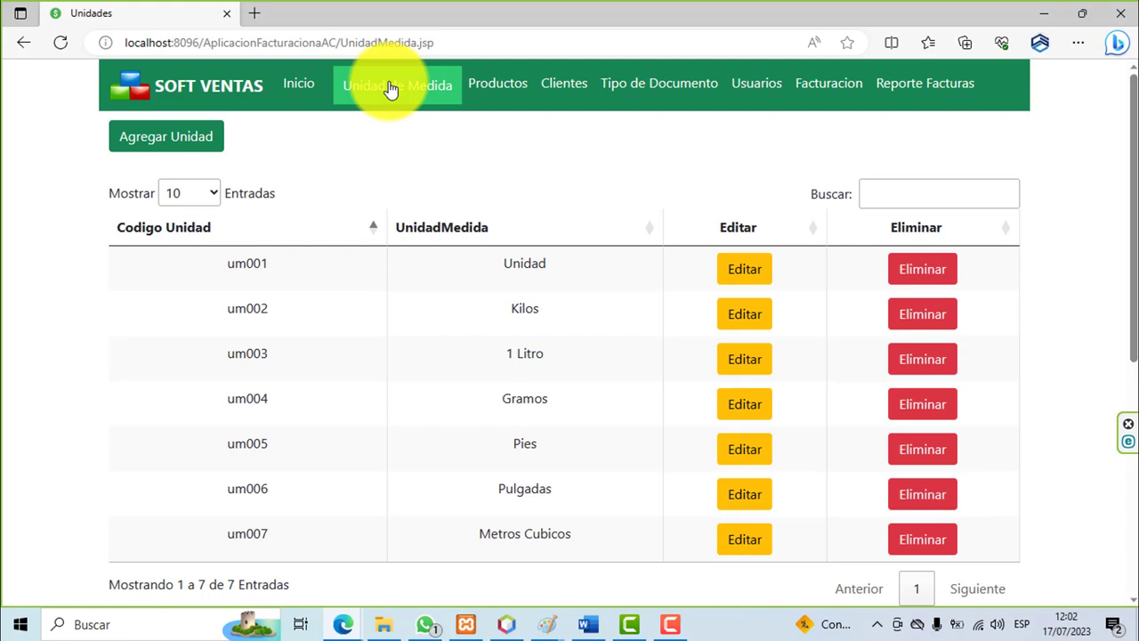
left_click(308, 96)
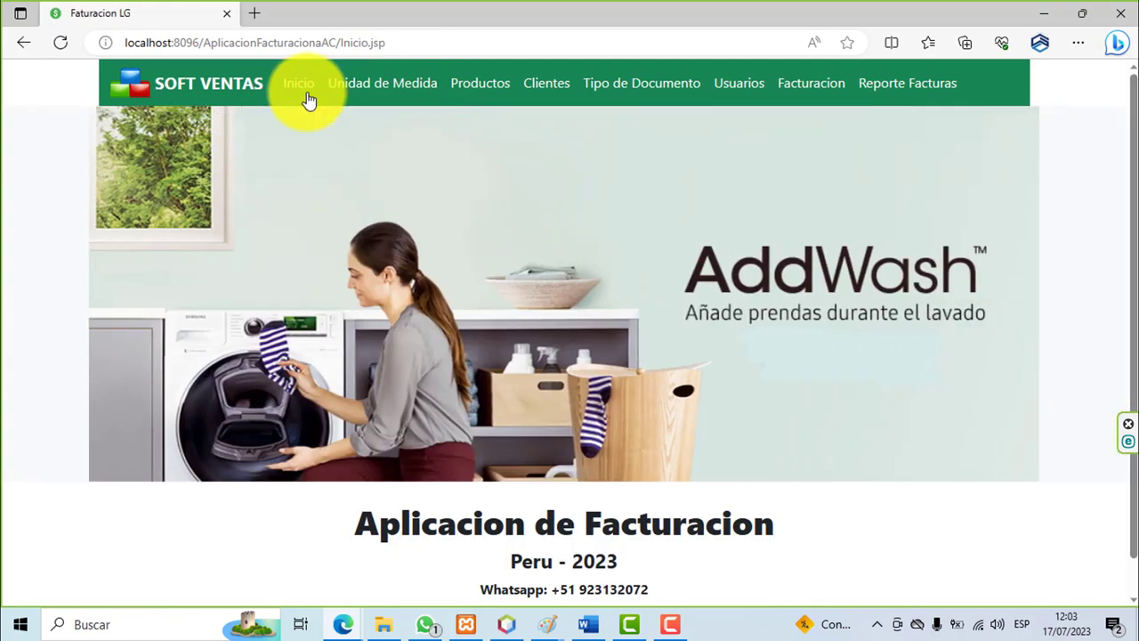
left_click(670, 624)
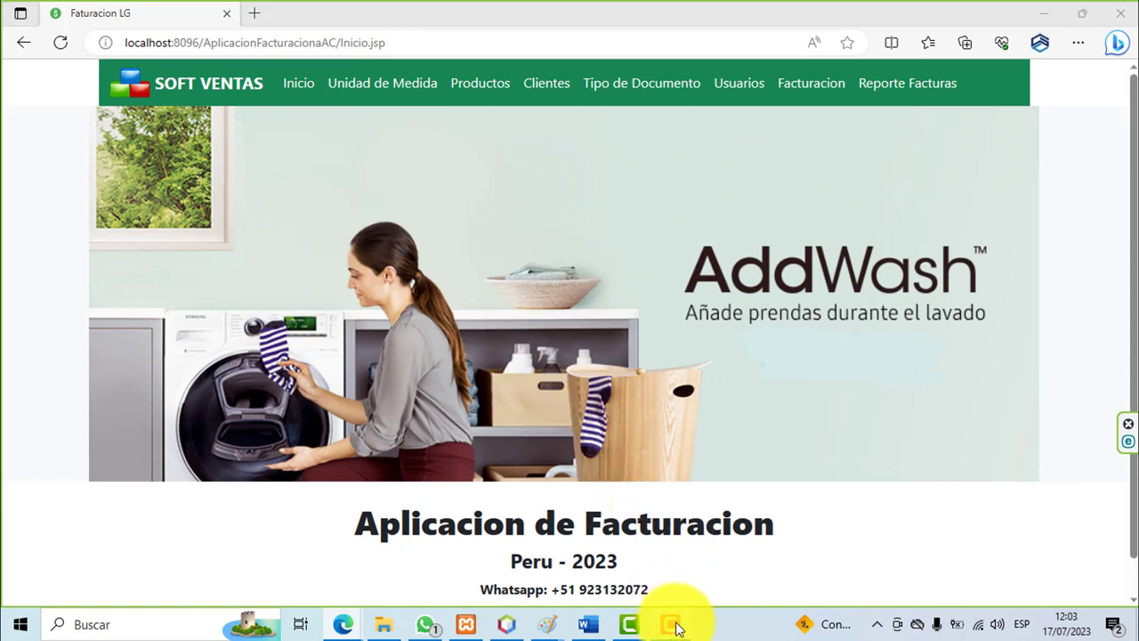